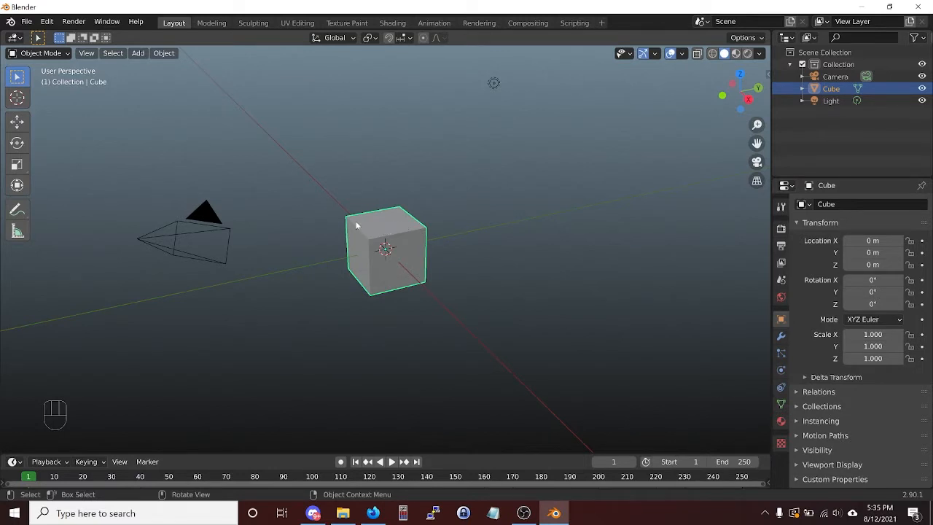
- Look over the default cube, camera and light by orbiting, panning and zooming around the scene
middle_click_drag(368, 222, 346, 225)
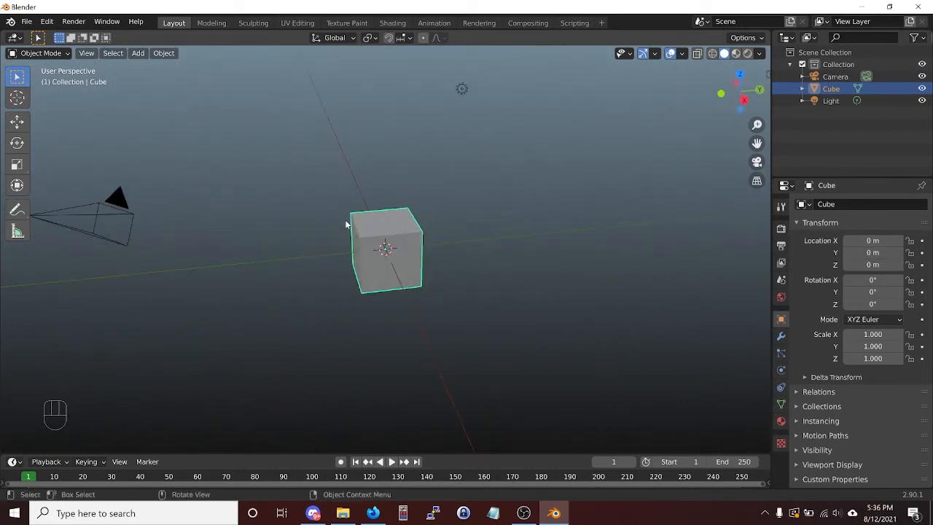
mouse_move(366, 155)
middle_mouse_down("shift")
mouse_move(316, 179)
mouse_move(172, 104)
mouse_move(154, 191)
mouse_move(494, 213)
mouse_move(596, 140)
mouse_move(258, 160)
mouse_move(168, 137)
mouse_move(425, 197)
mouse_move(441, 177)
mouse_move(381, 154)
middle_mouse_up("shift")
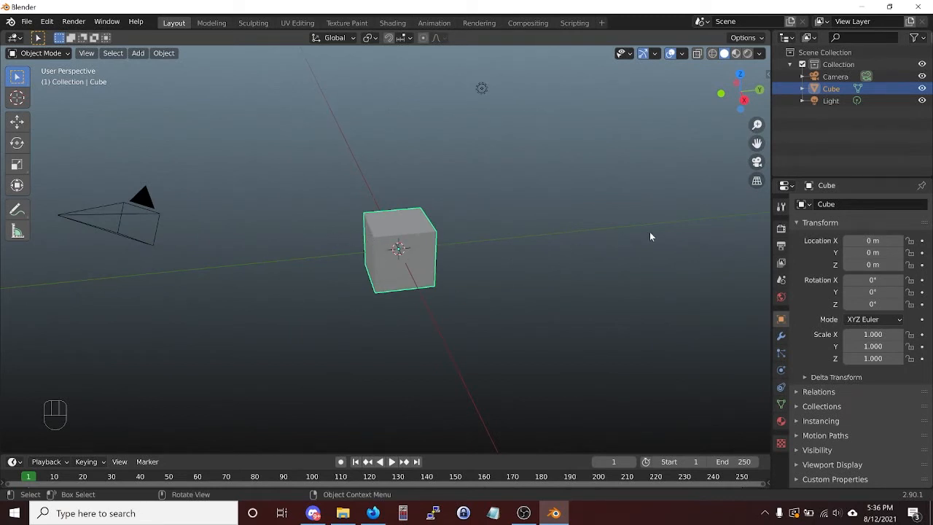
middle_click_drag(161, 270, 363, 259, "shift")
scroll(306, 262, "up", 4)
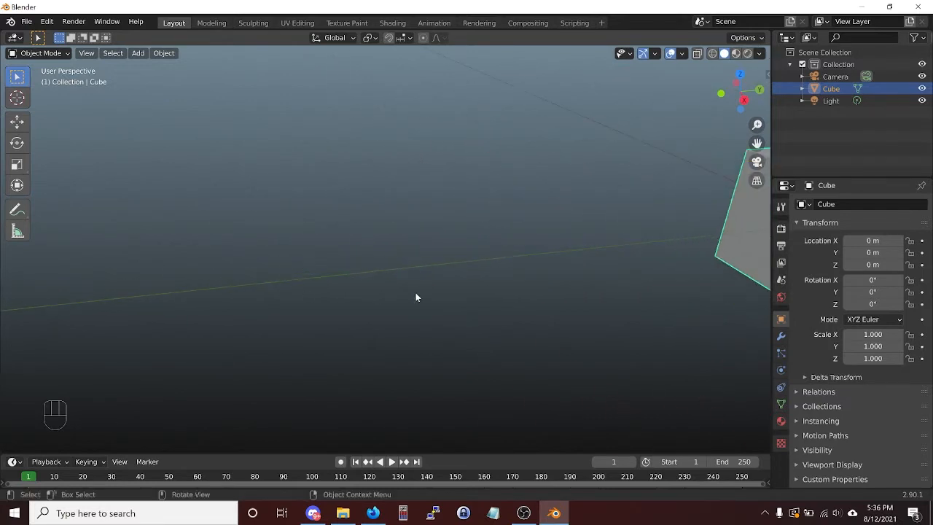
scroll(416, 296, "down", 3)
middle_click_drag(639, 254, 465, 252, "shift")
scroll(428, 245, "up", 5)
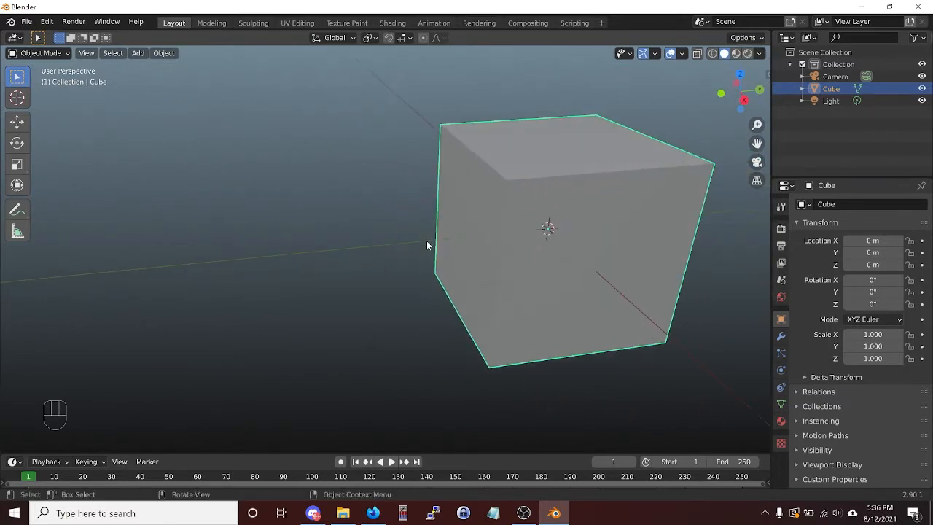
scroll(327, 233, "down", 5)
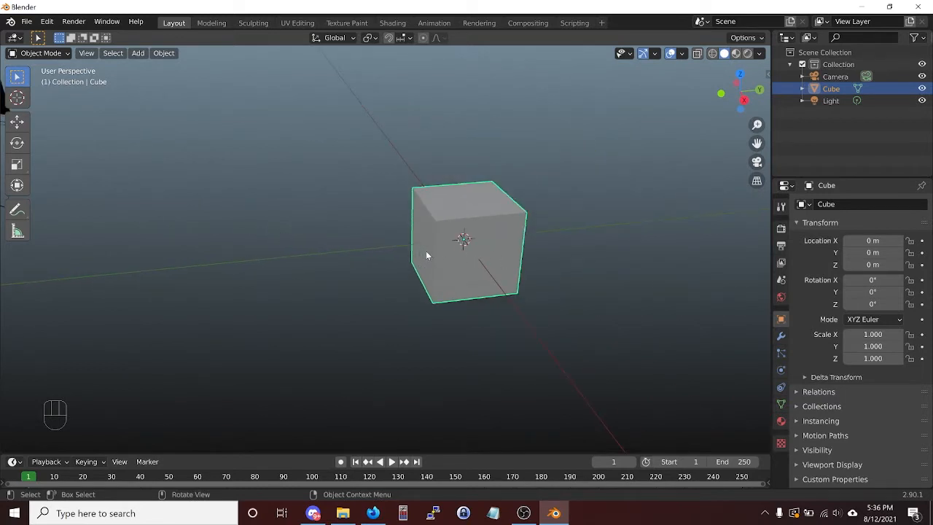
scroll(430, 252, "down", 1)
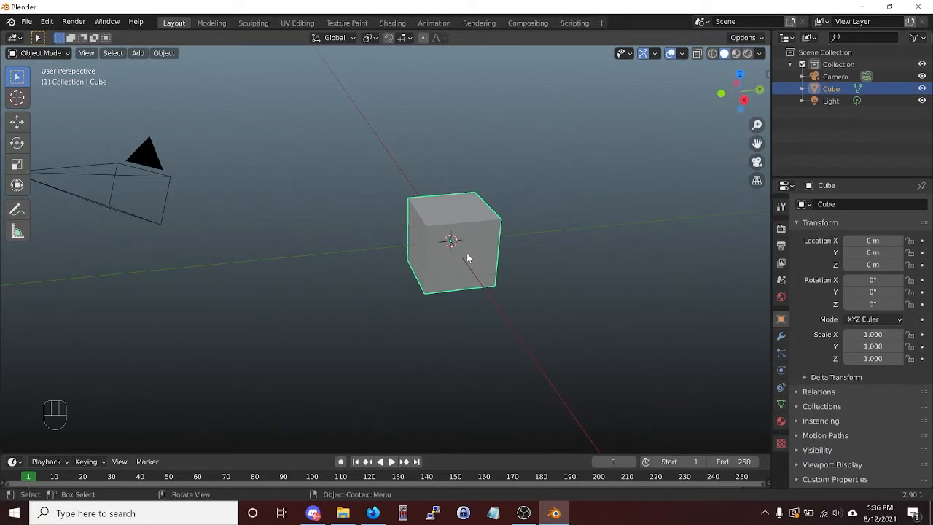
- Examine the cube alternately up close and from a distance, finishing with the camera and light in view
scroll(469, 218, "down", 6)
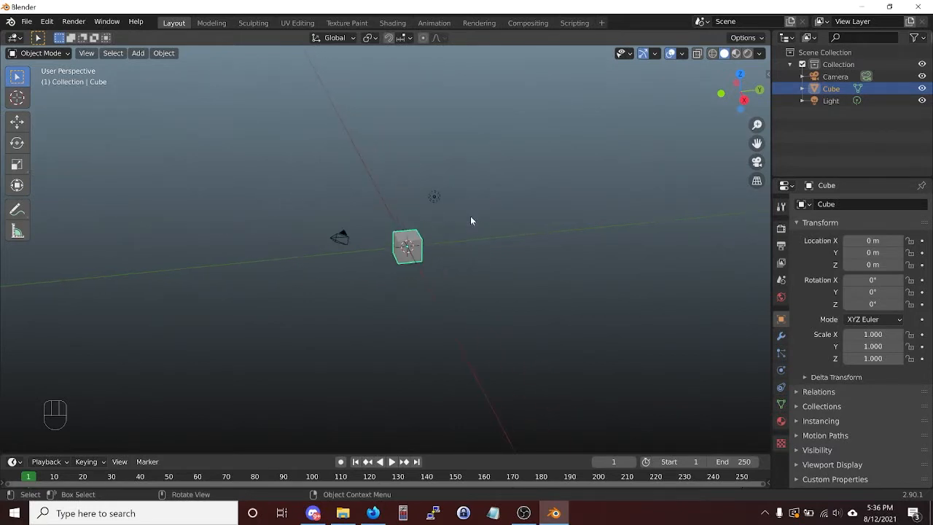
scroll(468, 218, "up", 7)
scroll(469, 219, "down", 6)
scroll(469, 219, "up", 6)
scroll(468, 219, "down", 6)
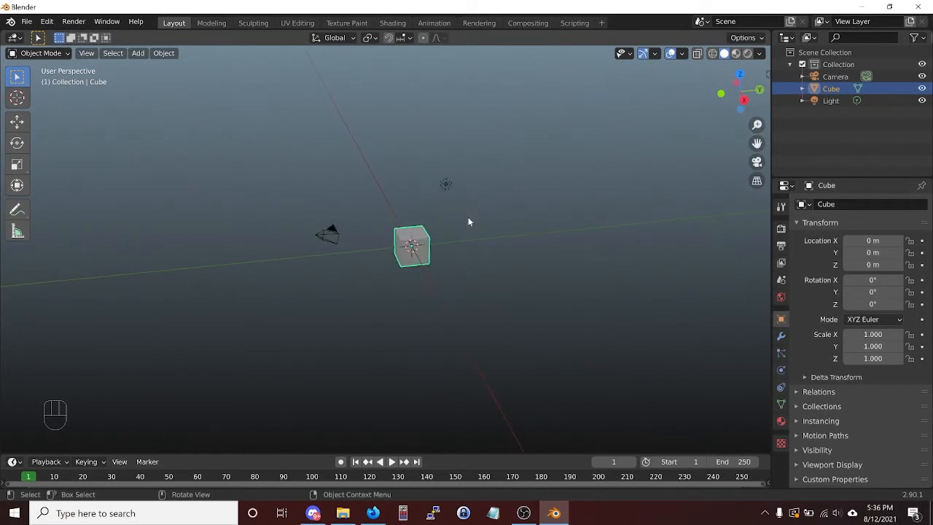
scroll(469, 218, "up", 5)
scroll(468, 221, "down", 4)
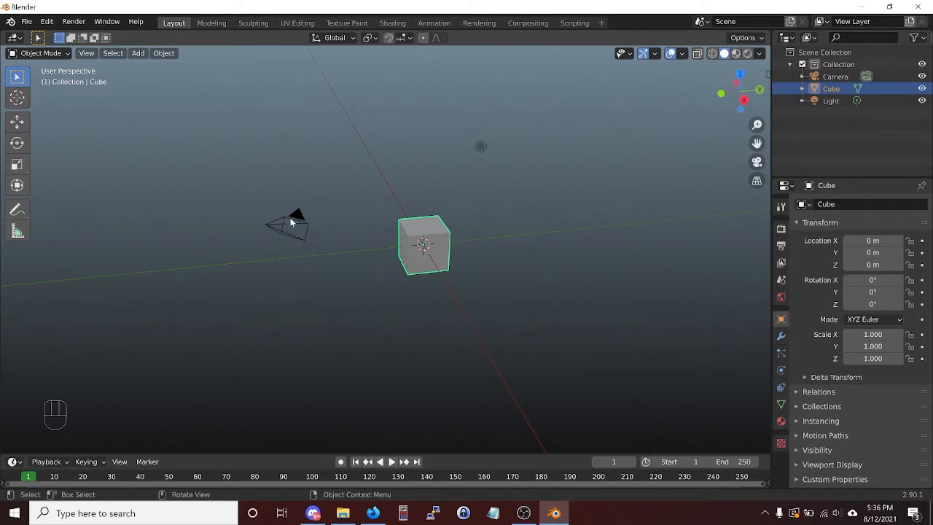
- Select the camera, cube and light individually, finishing with the cube selected
left_click(290, 217)
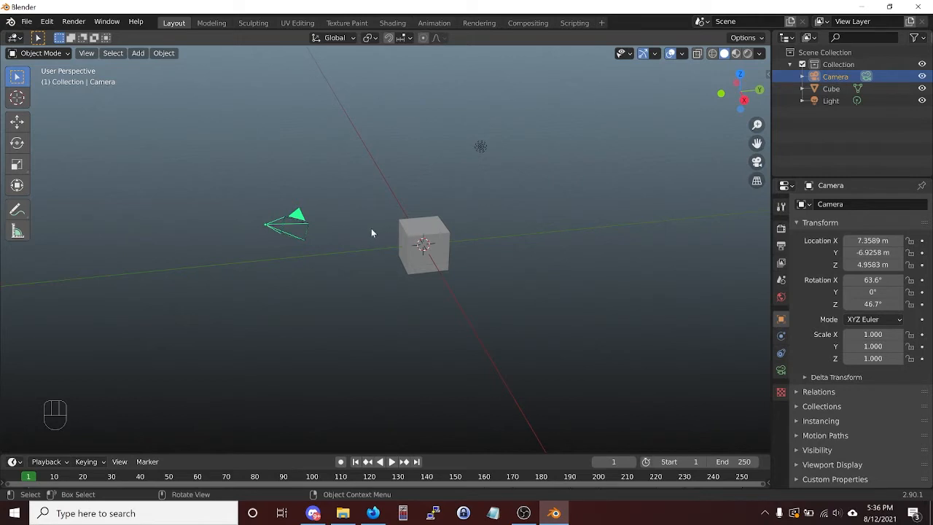
left_click(426, 231)
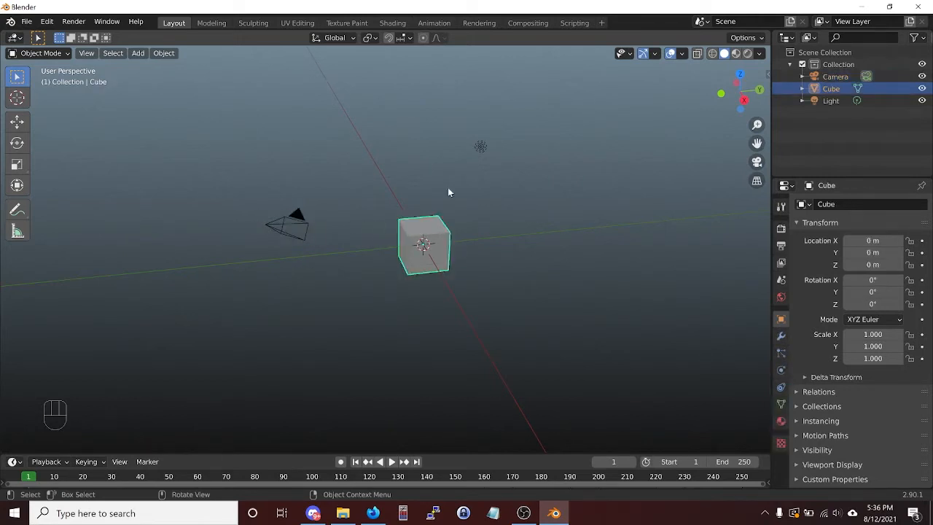
left_click(482, 148)
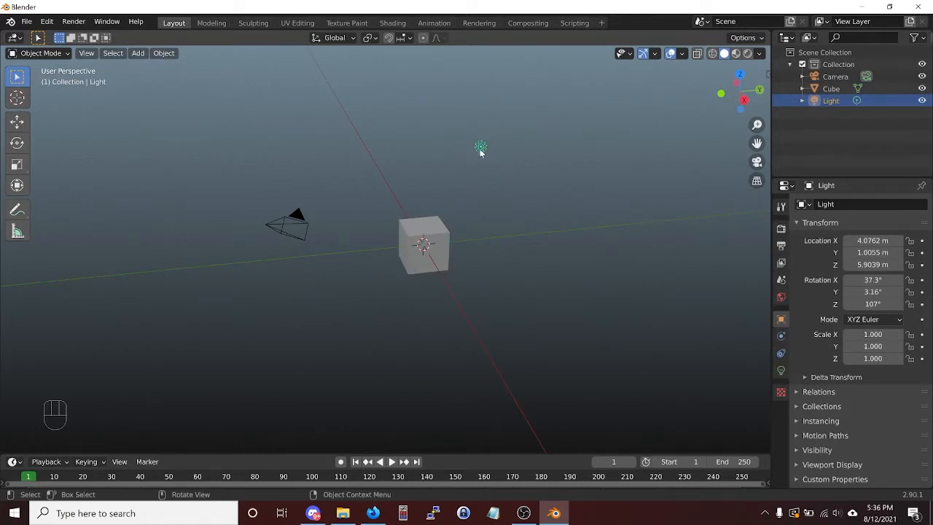
left_click(441, 226)
left_click(296, 223)
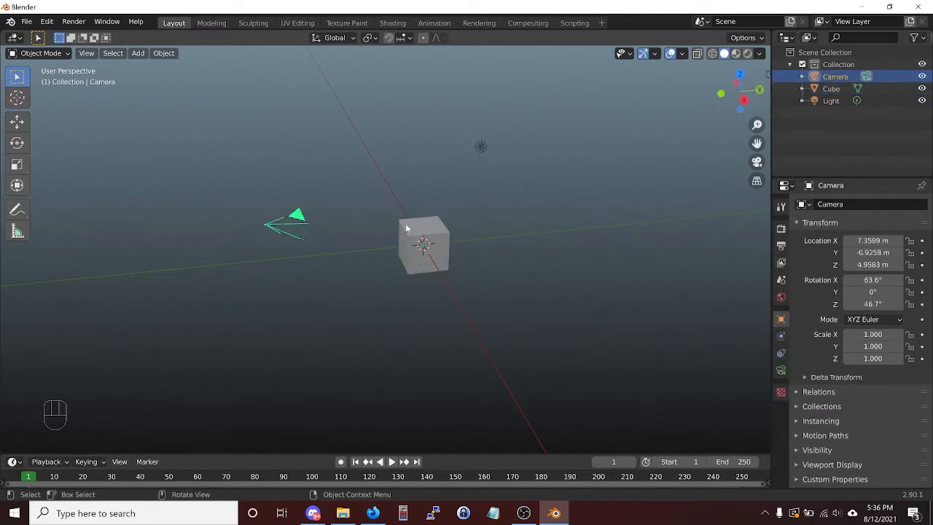
left_click(431, 228)
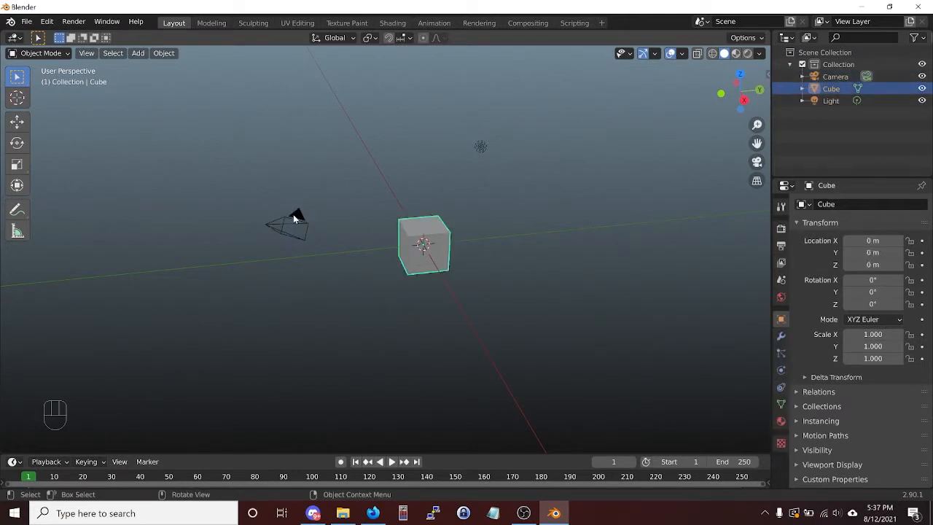
right_click(293, 214)
right_click(438, 236)
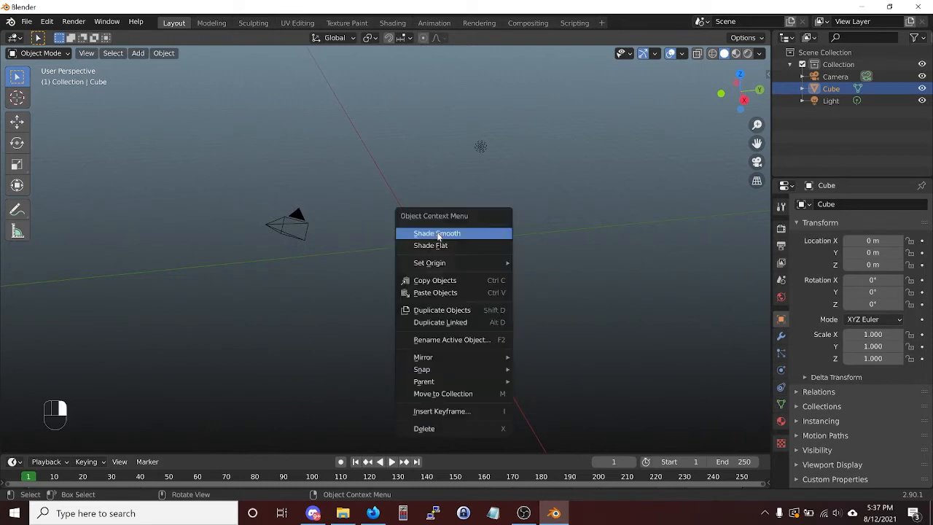
right_click(487, 144)
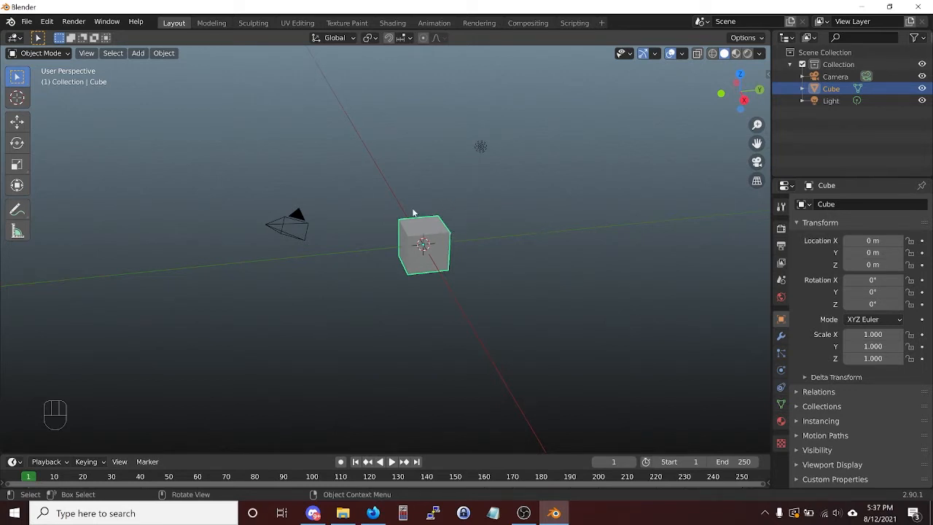
- View the cube in the front, right and top orthographic views, finishing with the opposite bottom view
middle_click_drag(398, 233, 387, 216)
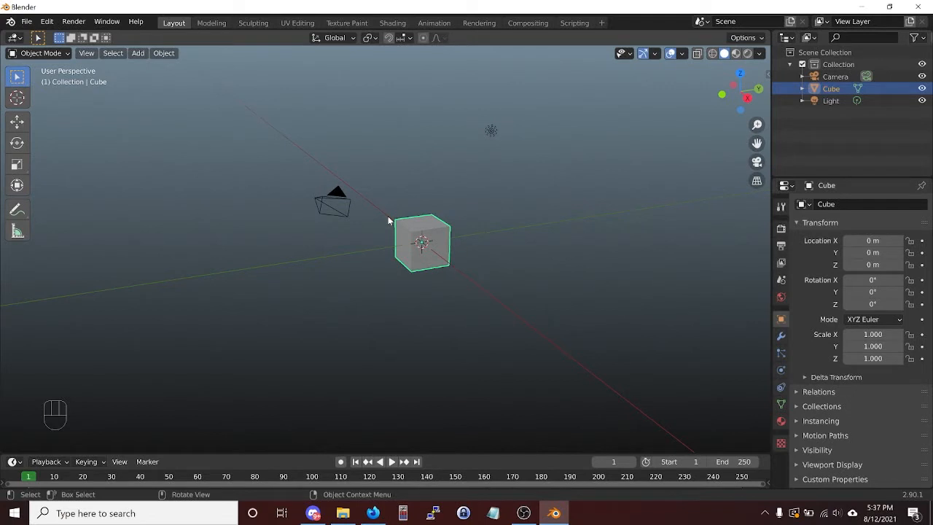
key("KP_1")
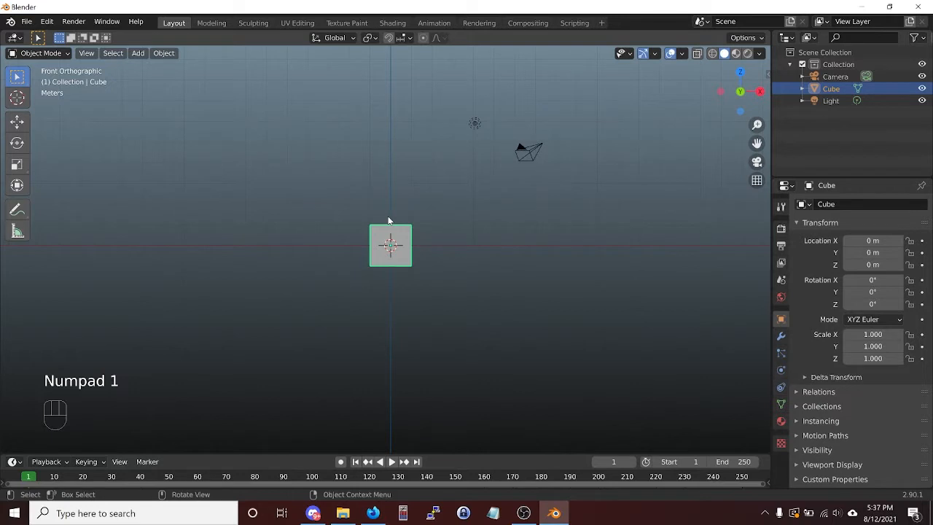
key("KP_3")
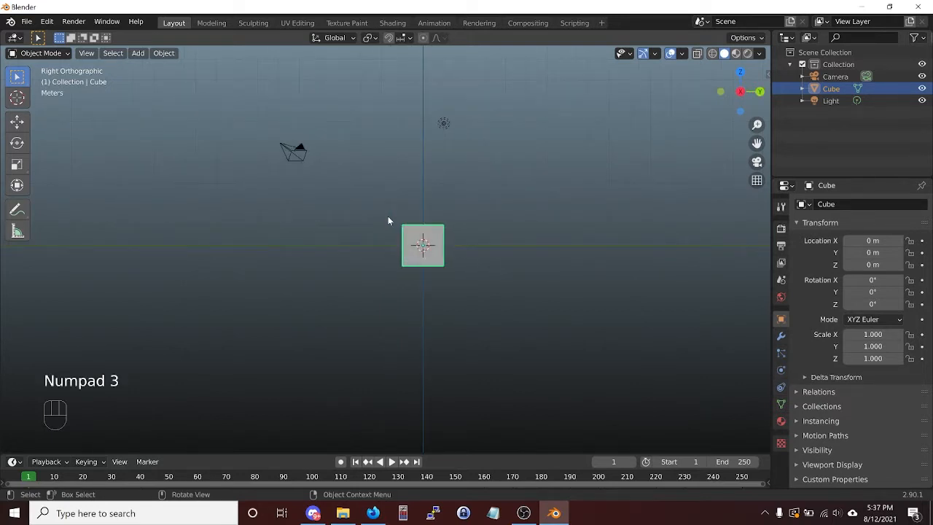
key("KP_7")
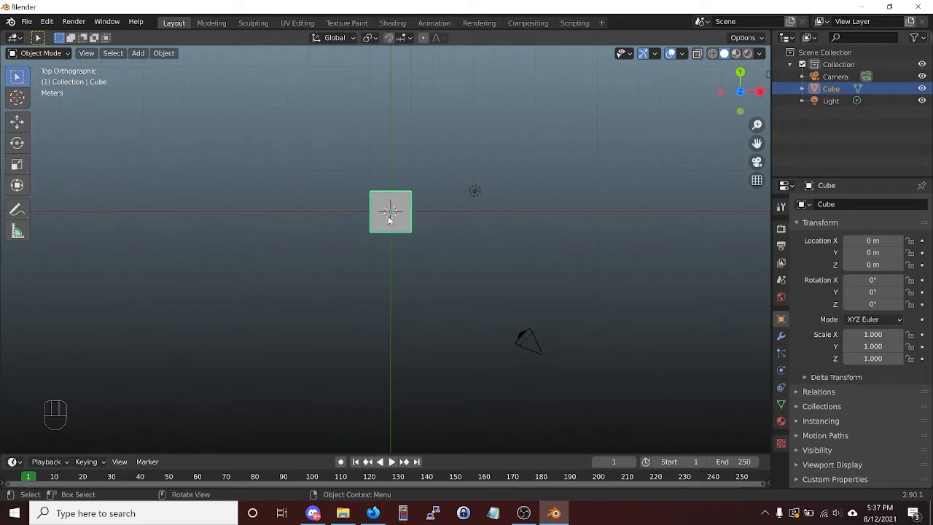
key("KP_9")
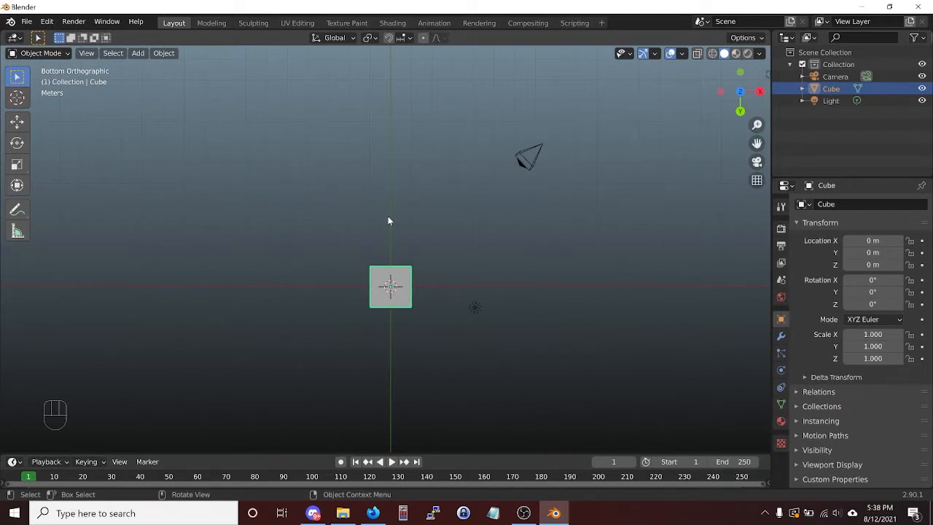
- Compare the opposing orthographic views of the cube: top and bottom, front and back, right and left
key("KP_7")
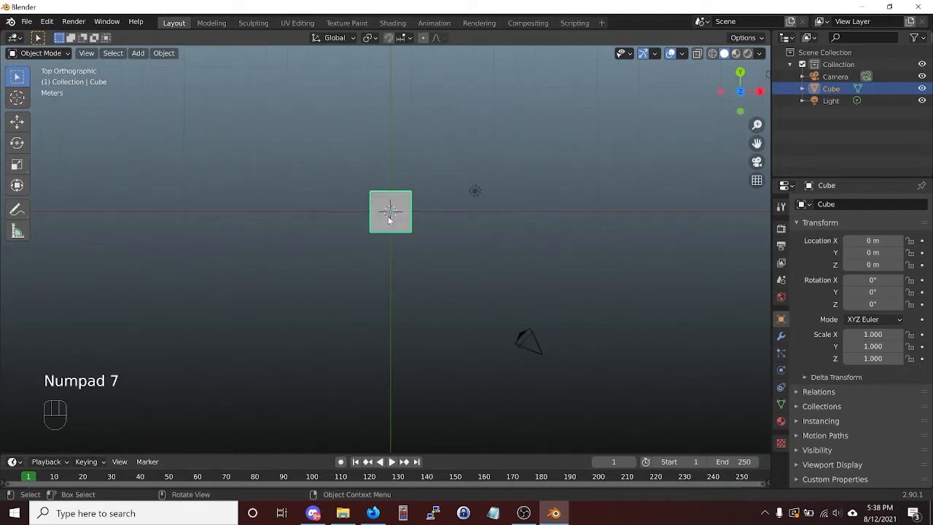
key("ctrl+KP_7")
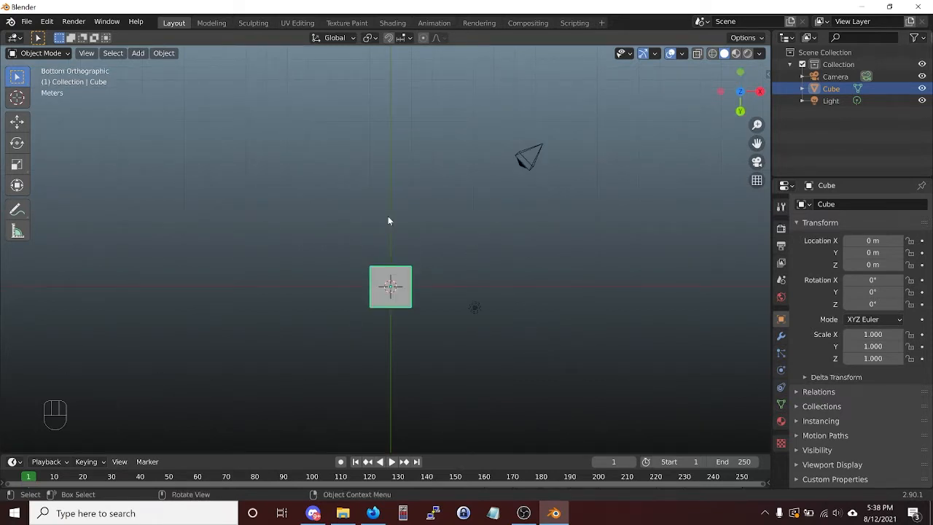
key("KP_1")
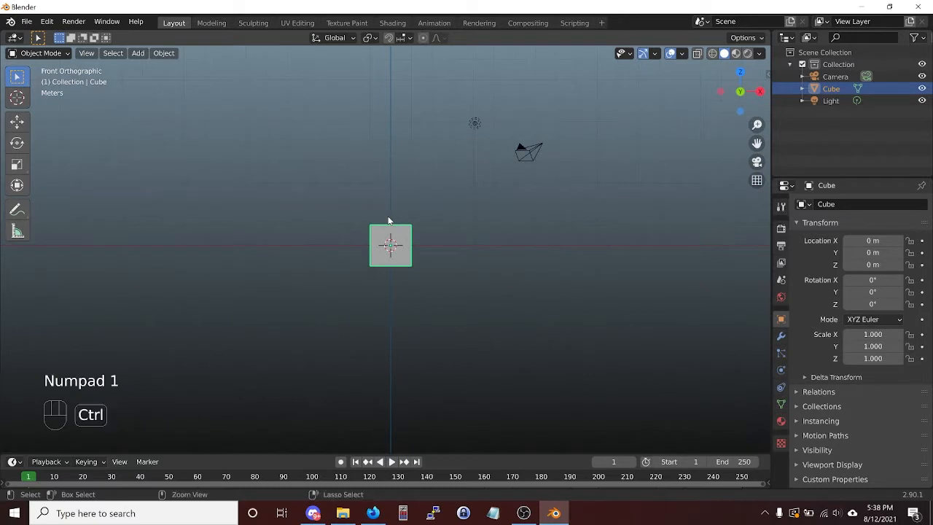
key("ctrl+KP_1")
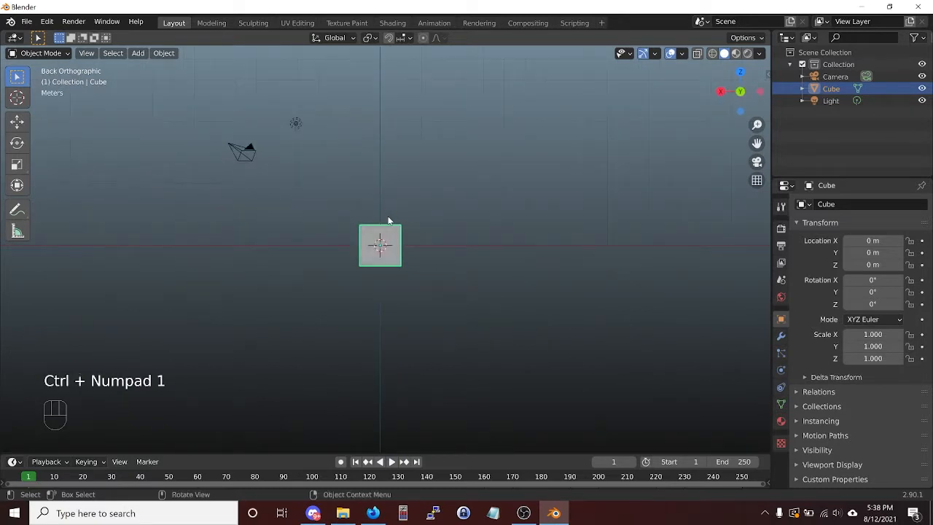
key("KP_3")
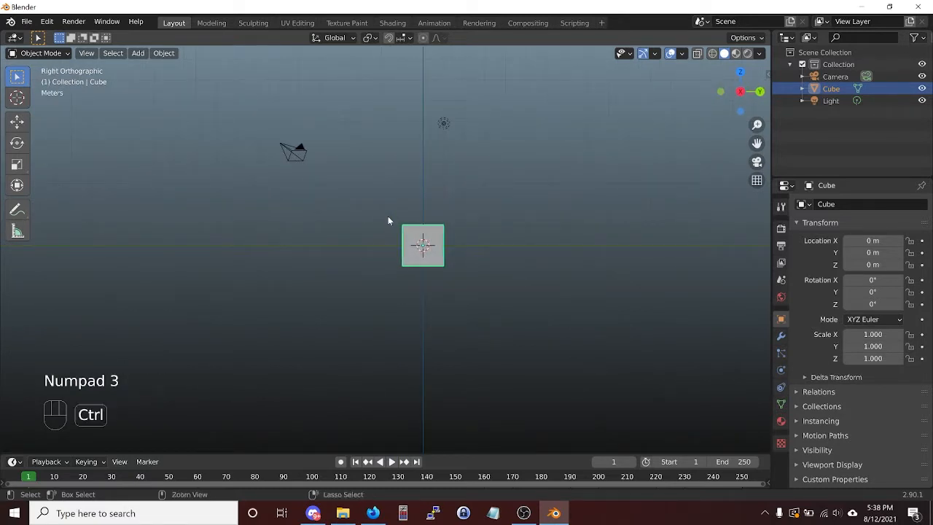
key("ctrl+KP_3")
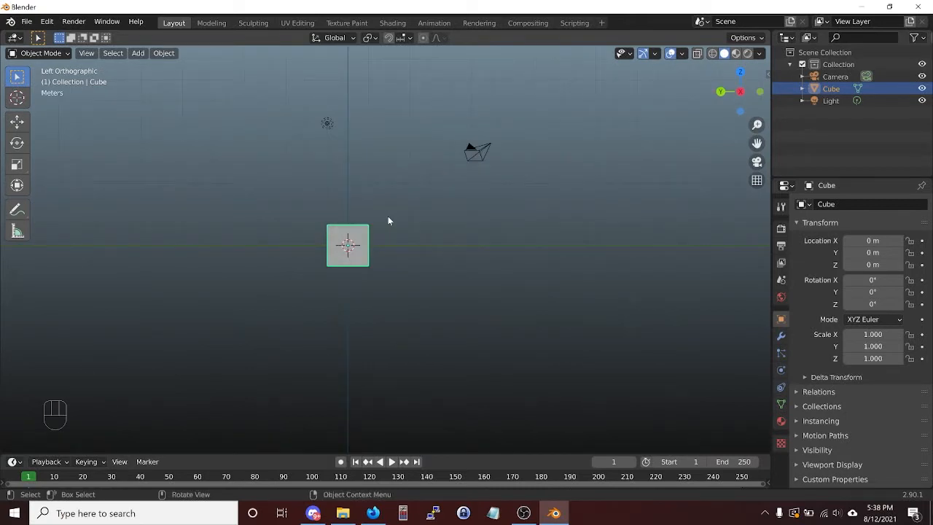
- Compare the cube in perspective and orthographic projection from an angled viewpoint, finishing in perspective
key("KP_5")
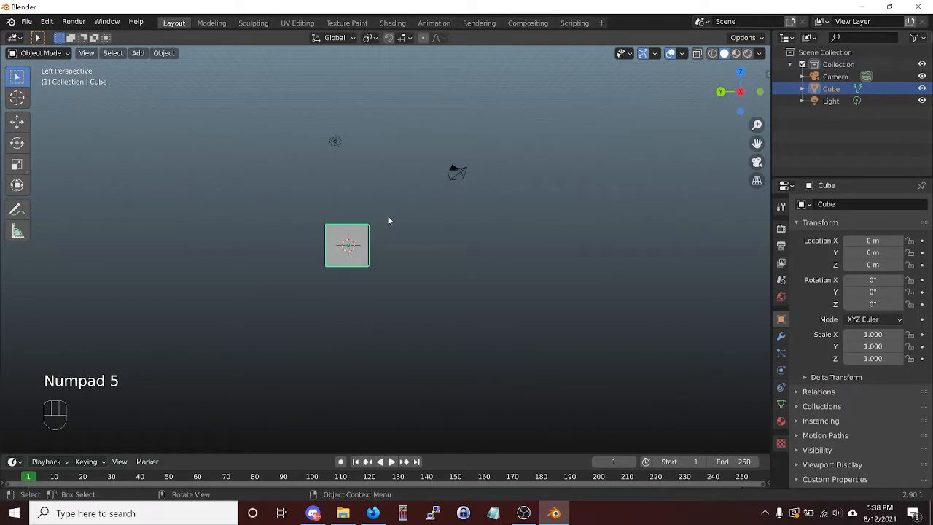
middle_click_drag(388, 221, 344, 242)
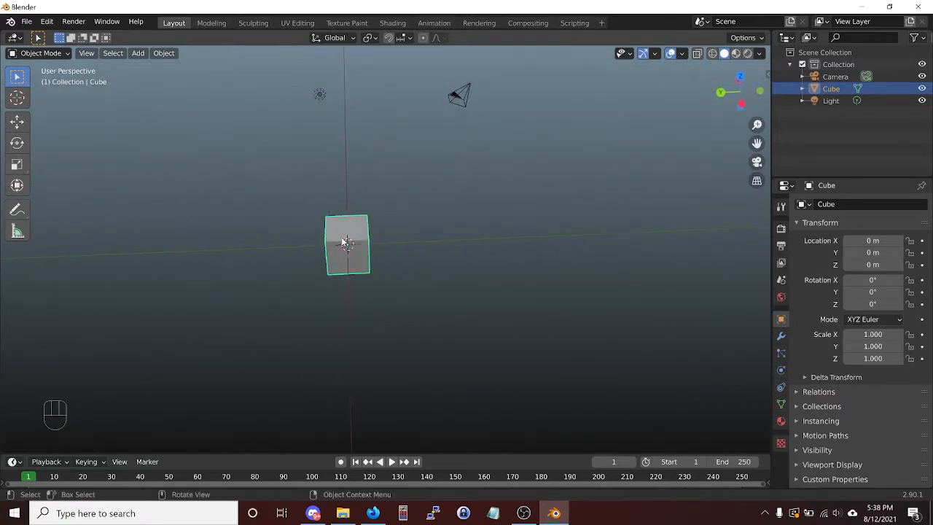
scroll(342, 242, "up", 2)
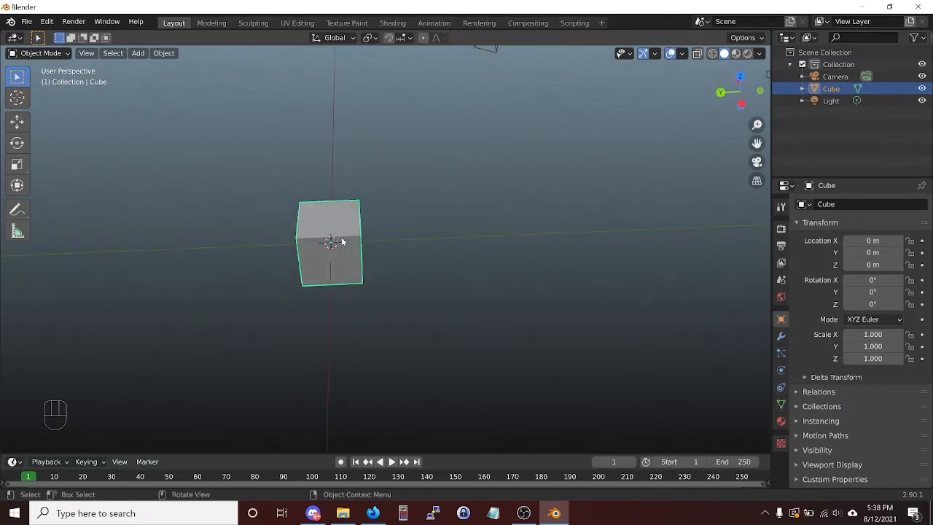
key("KP_5")
key("KP_5")
key("KP_5")
key("KP_5")
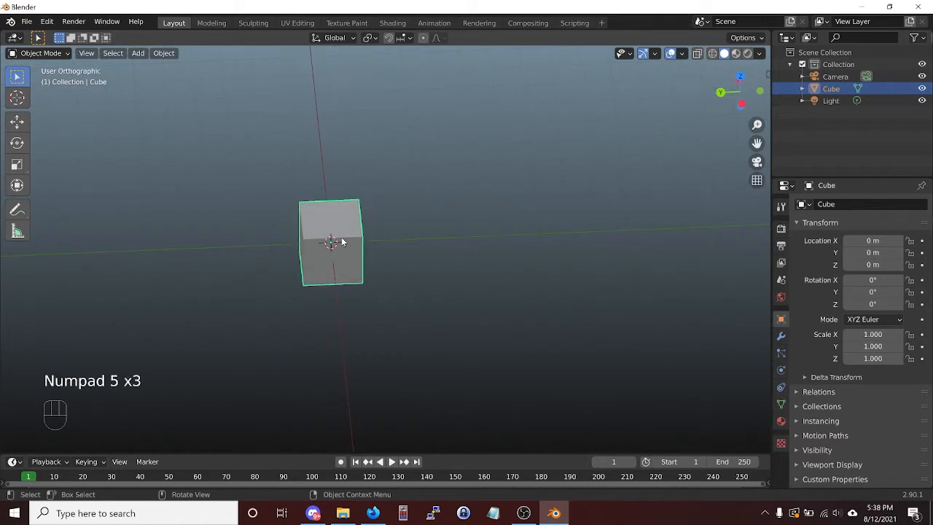
key("KP_5")
key("KP_5")
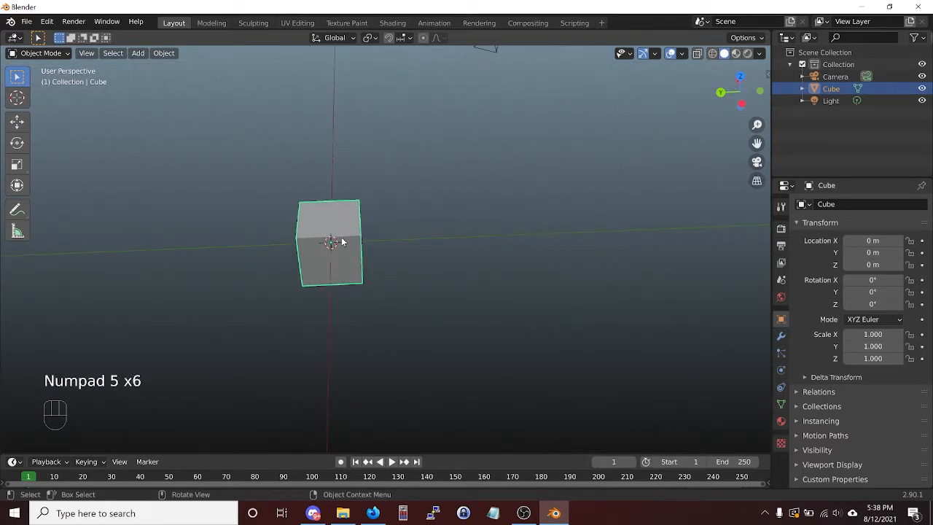
key("KP_5")
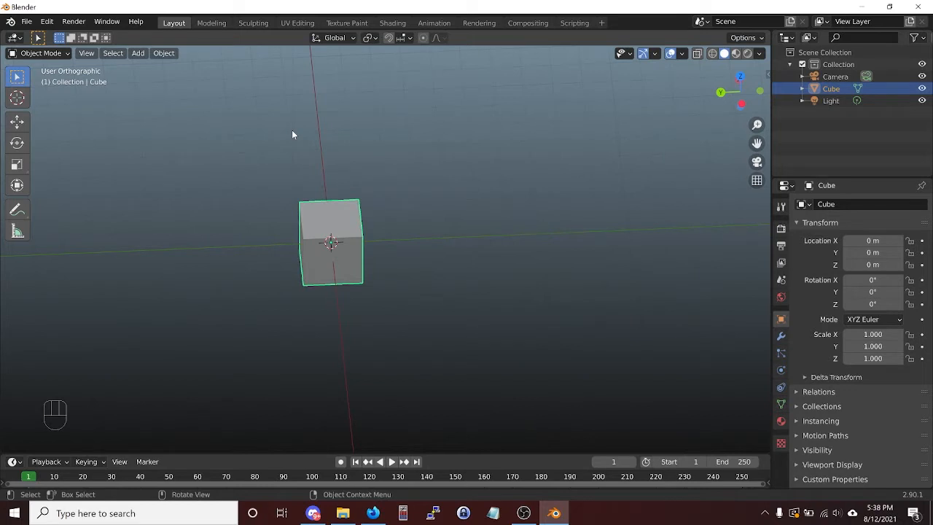
key("KP_5")
key("KP_5")
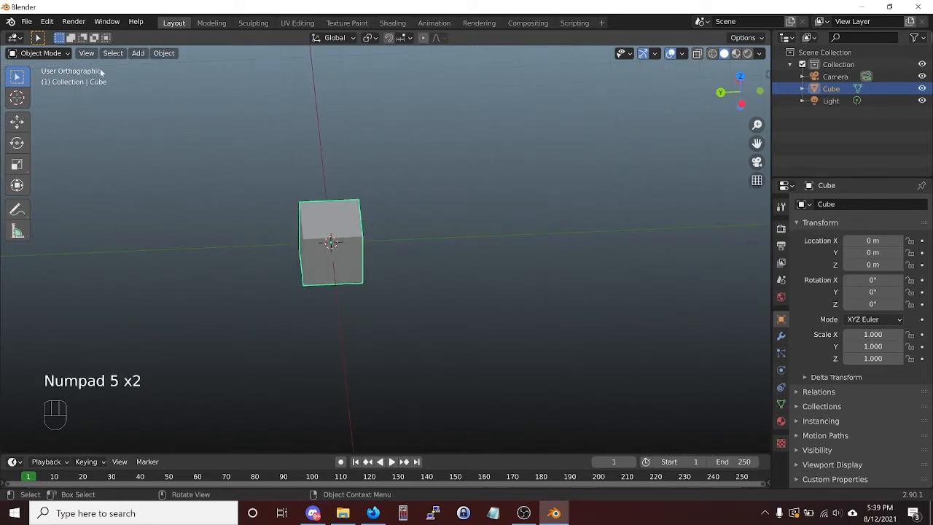
key("KP_5")
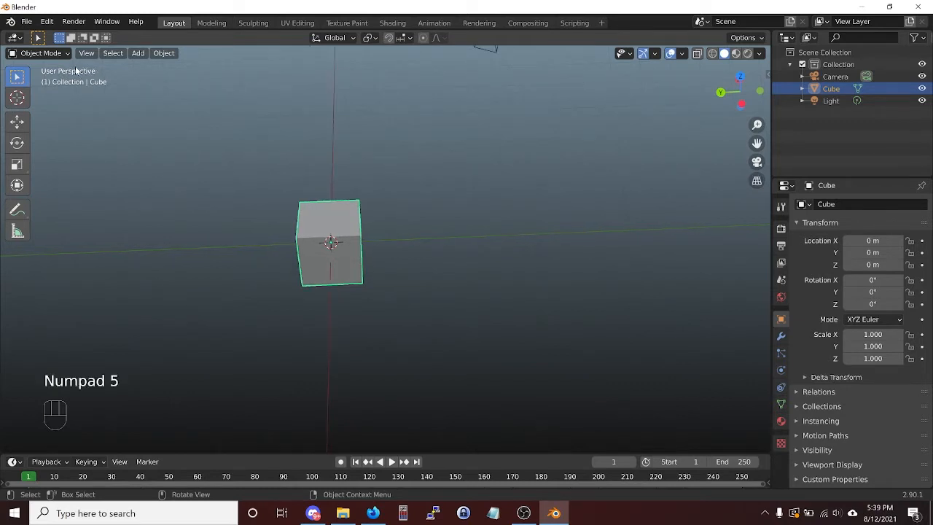
- Set the view to orthographic projection, look through the scene camera and return to the user view
key("KP_5")
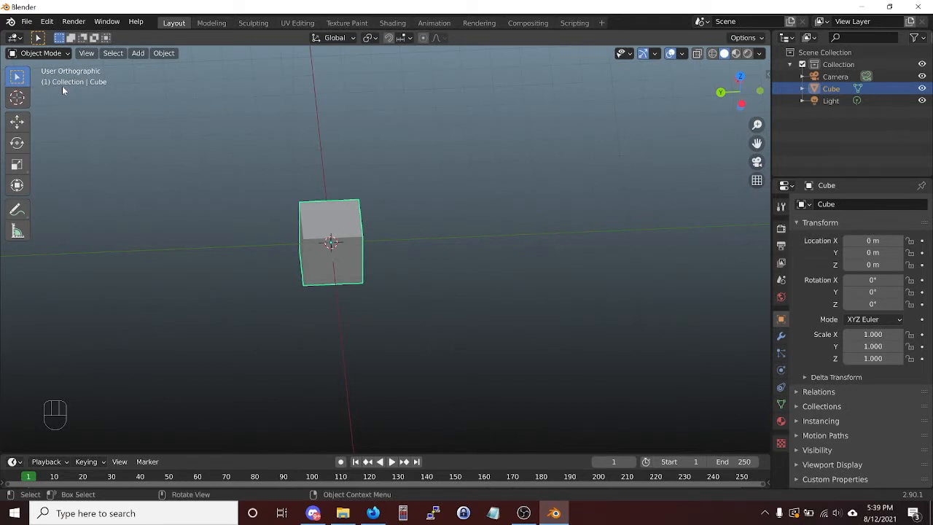
key("KP_0")
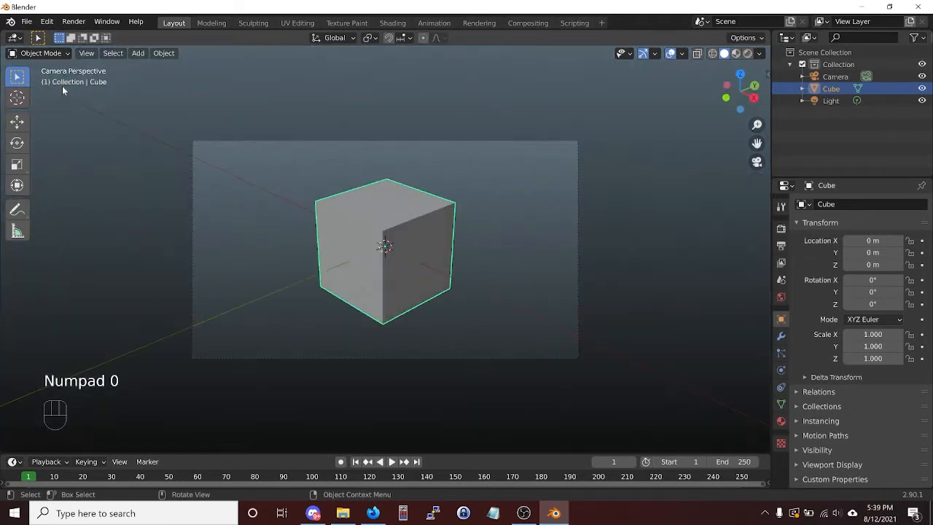
key("KP_0")
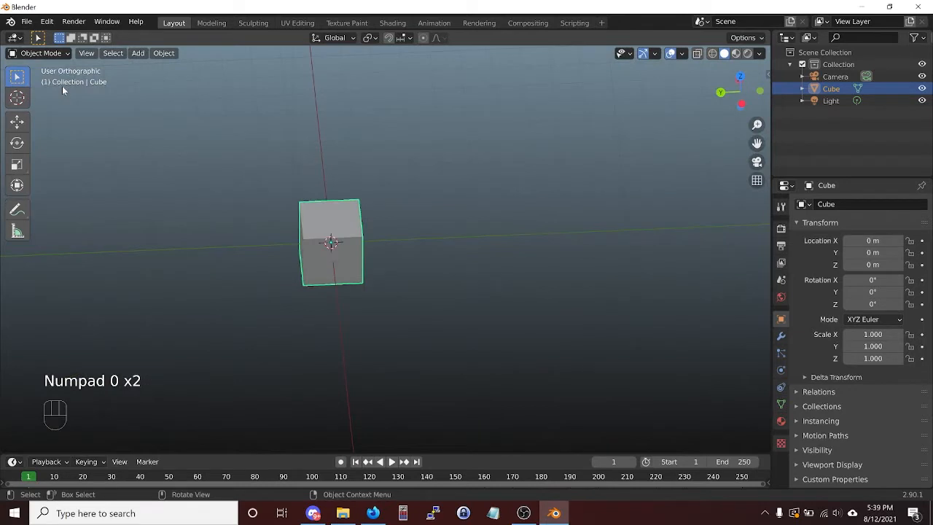
- Select the camera object in the scene, look through it and return to the orthographic user view
scroll(276, 164, "down", 4)
left_click(434, 153)
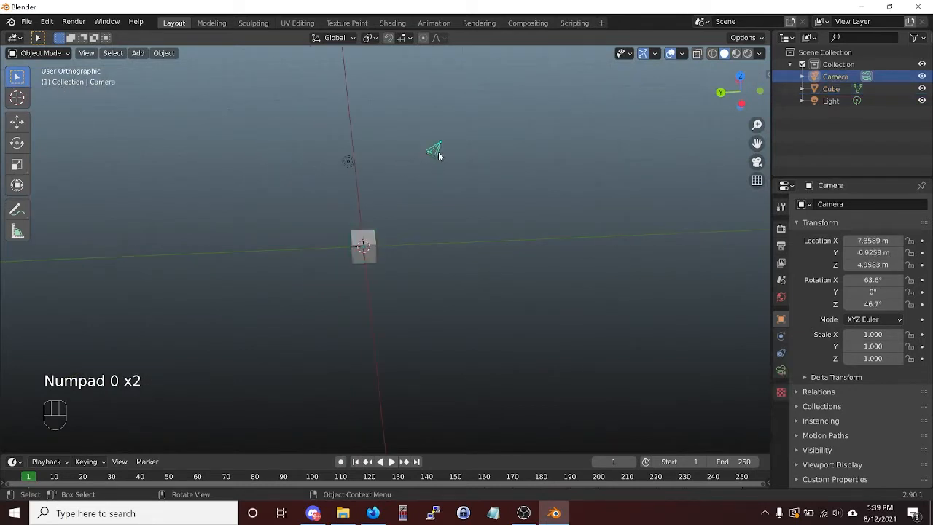
scroll(391, 209, "up", 2)
key("KP_0")
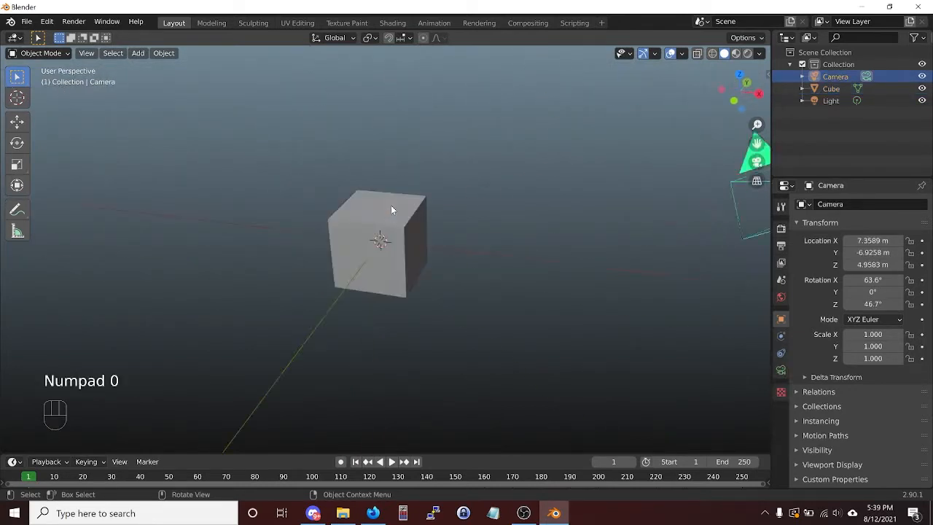
key("KP_0")
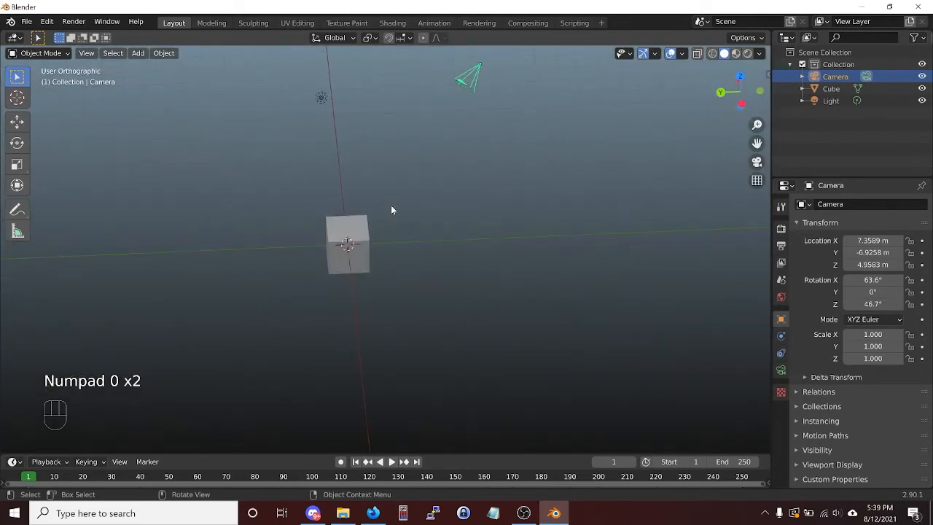
- Render the current frame, move the render window aside to see the scene, close it and deselect the camera
key("F12")
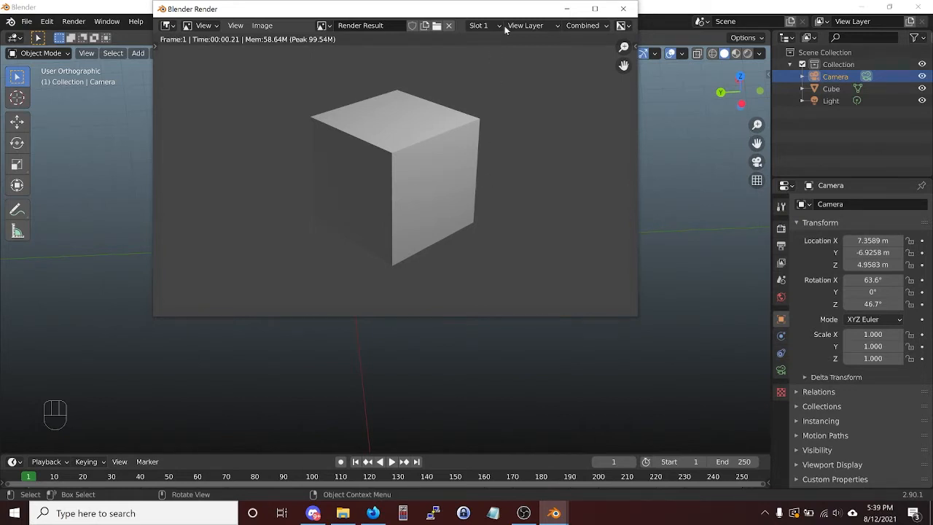
left_click_drag(487, 13, 345, 121)
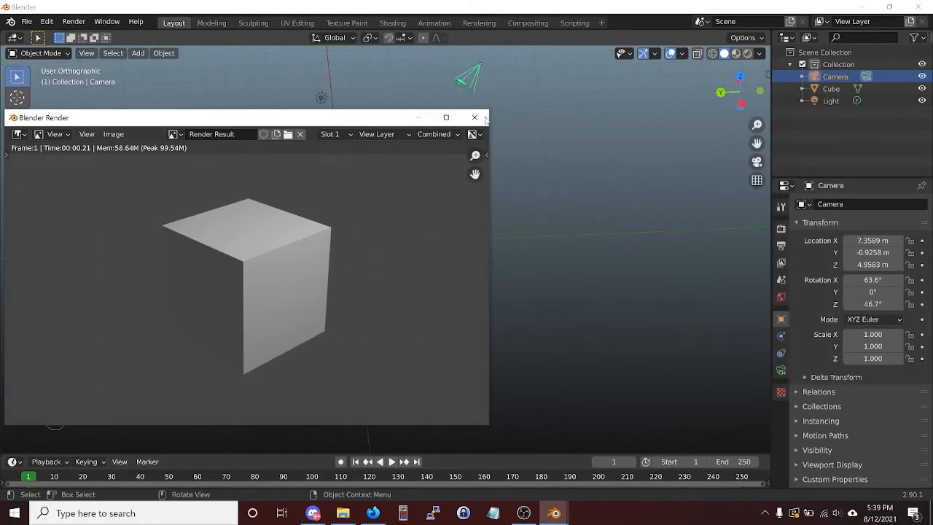
left_click(474, 117)
left_click(488, 127)
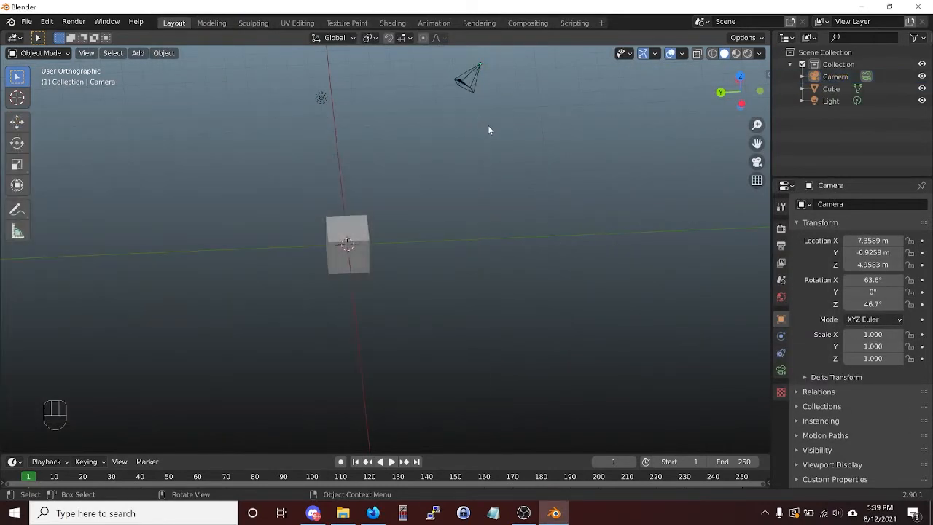
- Look through the camera and render the frame to compare the render with the camera view, closing the render window at the end
key("KP_0")
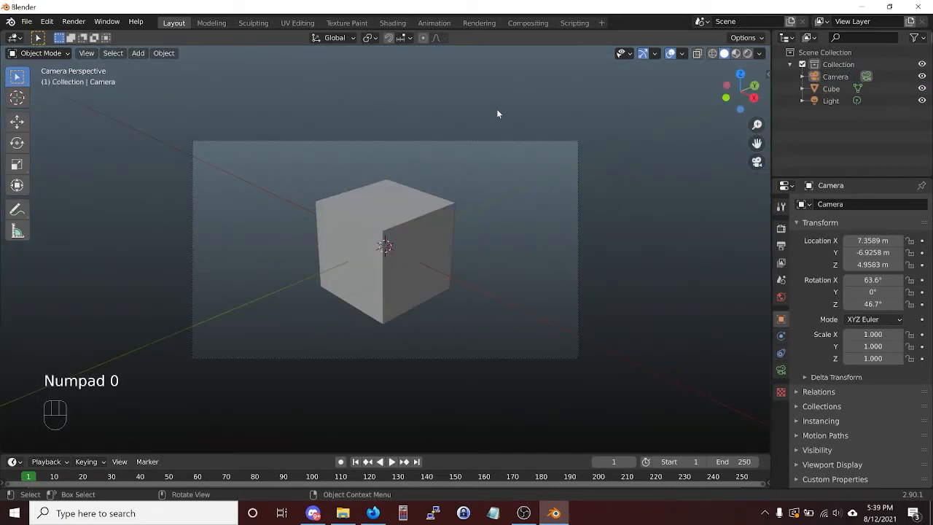
key("F12")
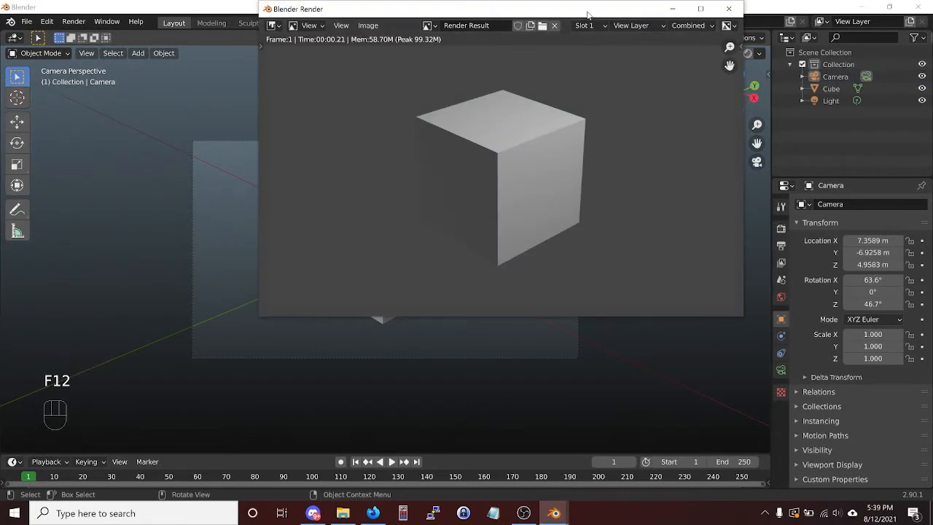
left_click_drag(587, 14, 811, 99)
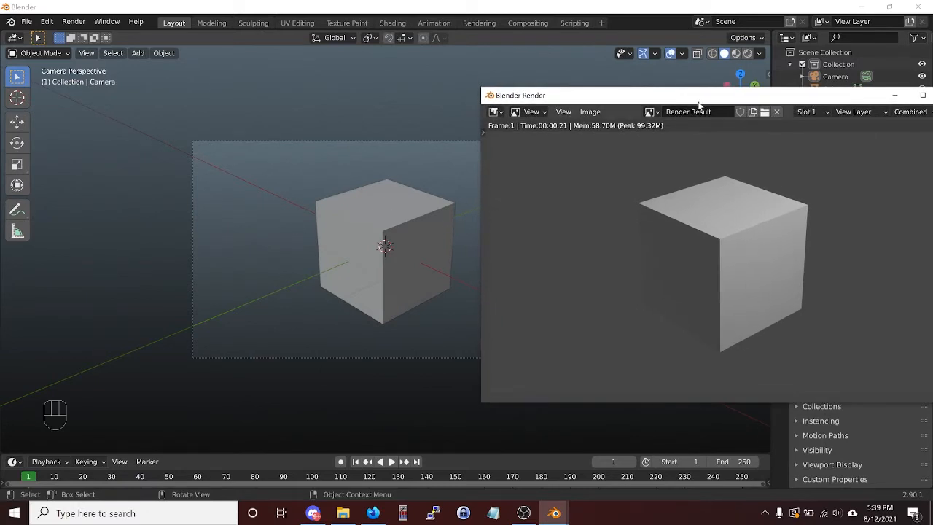
left_click_drag(697, 95, 480, 103)
left_click(734, 102)
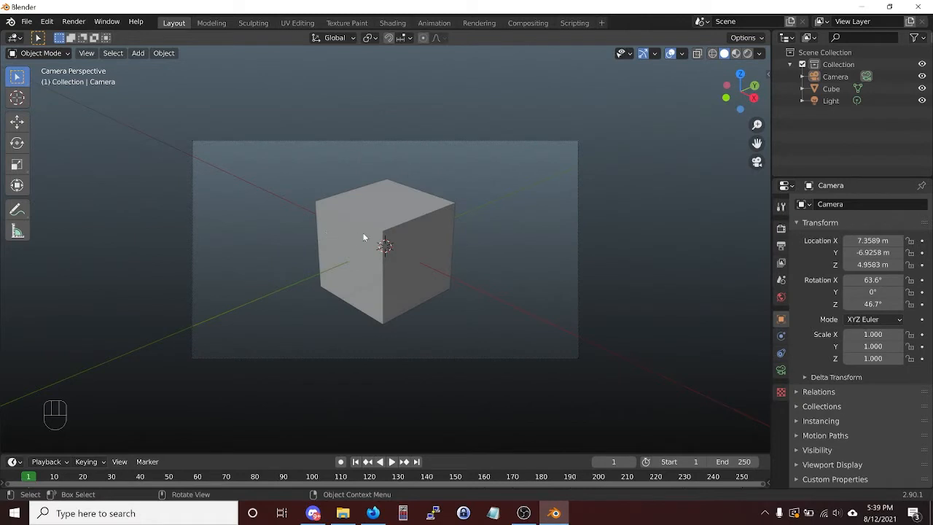
- Select the cube, leave the camera view and frame the cube more closely from an angled viewpoint
left_click(387, 234)
key("KP_0")
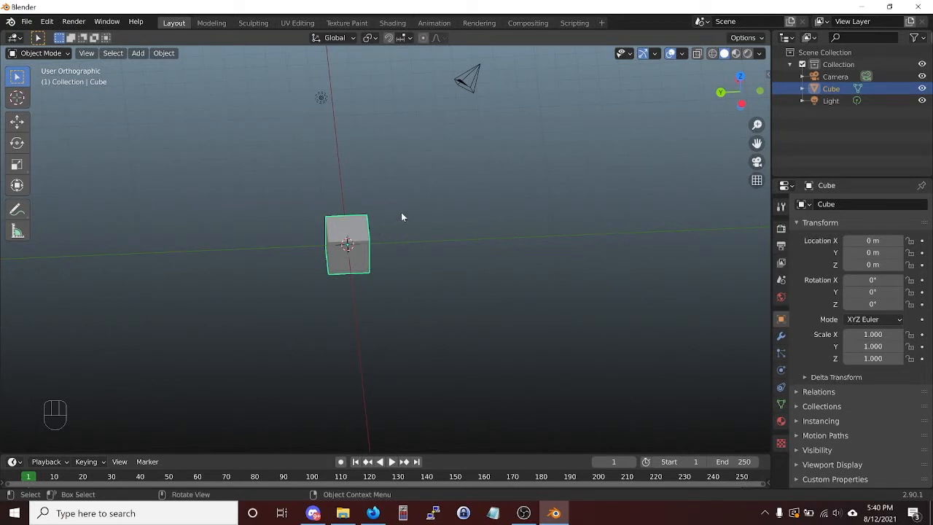
middle_click_drag(401, 215, 356, 217)
scroll(356, 217, "up", 2)
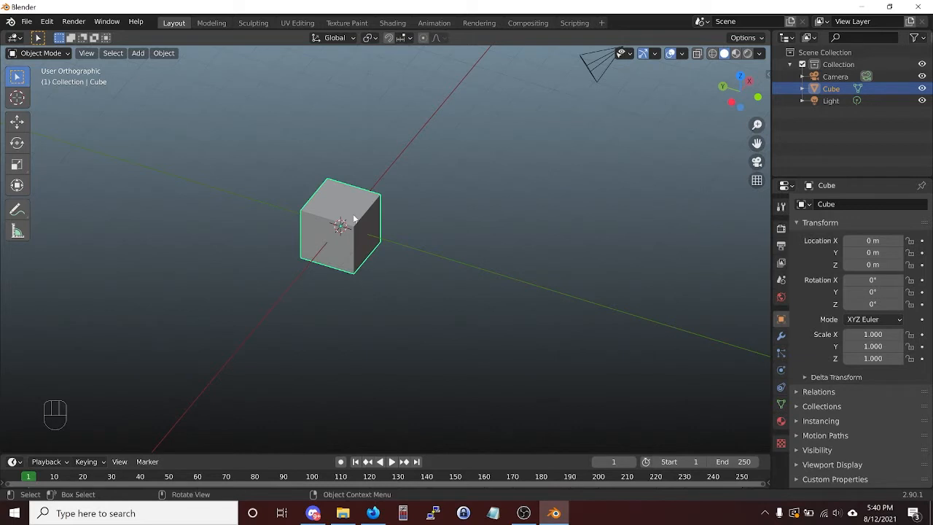
scroll(353, 216, "up", 2)
middle_click_drag(301, 202, 301, 185)
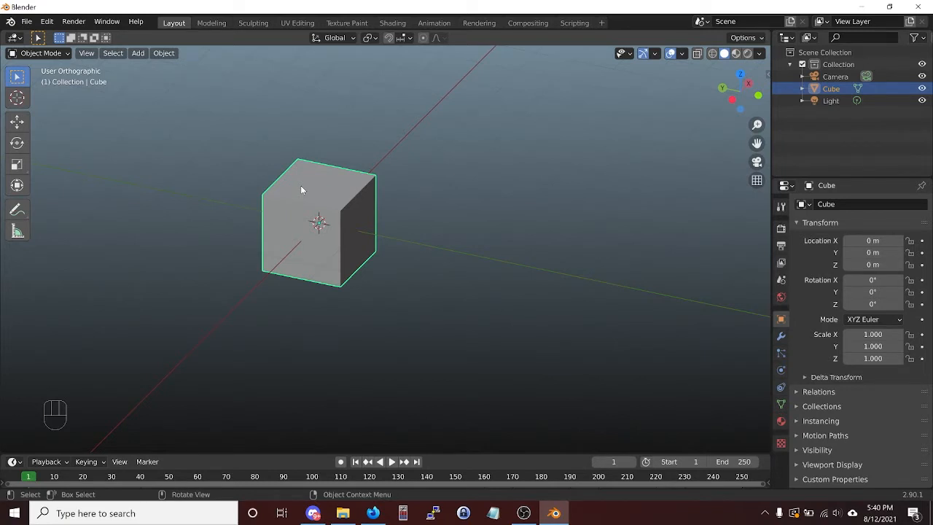
- Orbit the view sideways around the cube in fixed increments, alternating between left and right
key("KP_4")
key("KP_4")
key("KP_4")
key("KP_4")
key("KP_4")
key("KP_4")
key("KP_4")
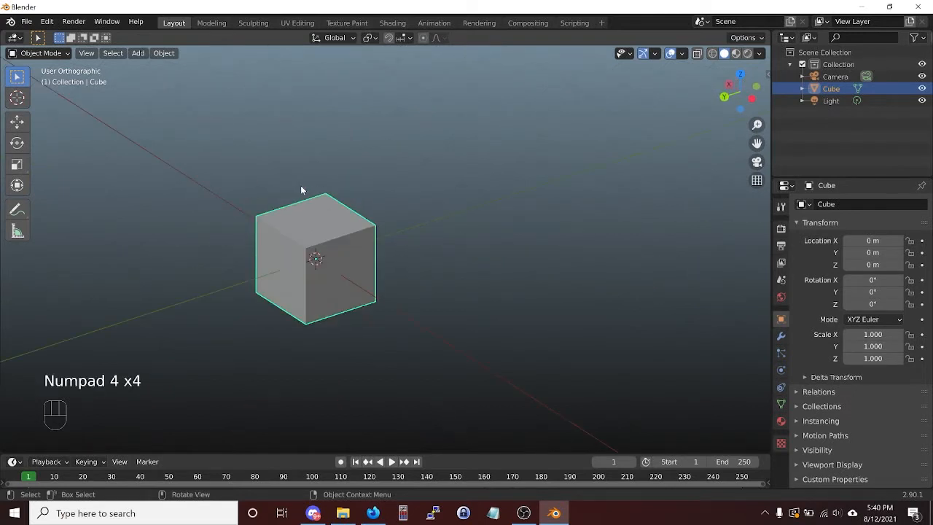
key("KP_4")
key("KP_6")
key("KP_6")
key("KP_6")
key("KP_6")
key("KP_6")
key("KP_6")
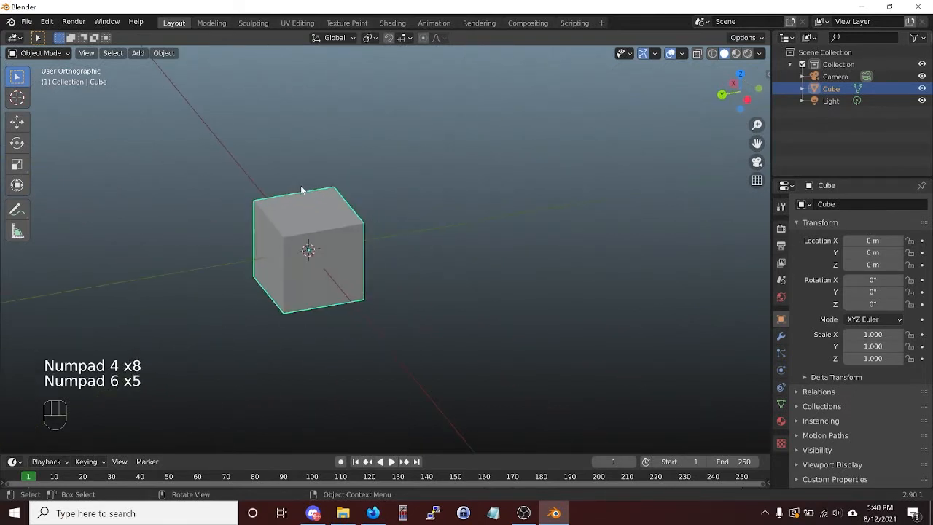
key("KP_4")
key("KP_4")
key("KP_4")
key("KP_4")
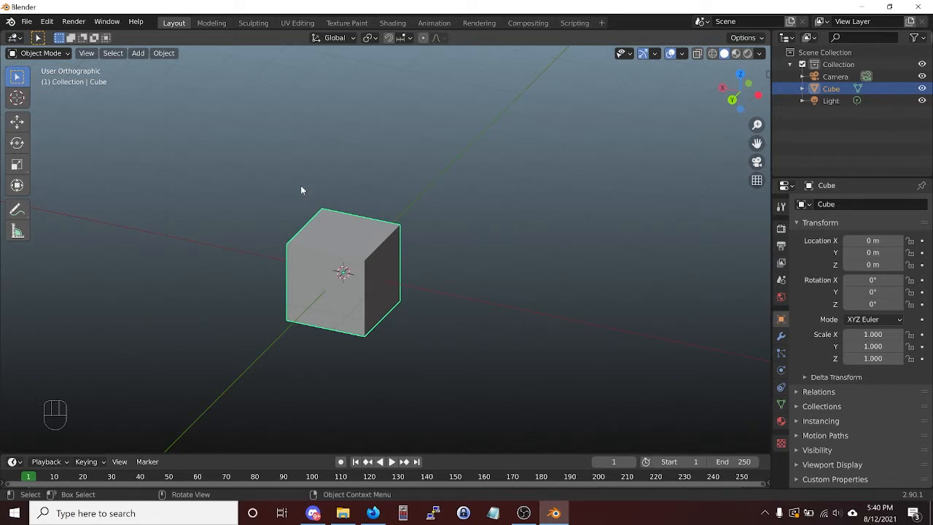
- Orbit the view left around the cube by ten fixed increments
key("KP_4")
key("KP_4")
key("KP_4")
key("KP_4")
key("KP_4")
key("KP_4")
key("KP_4")
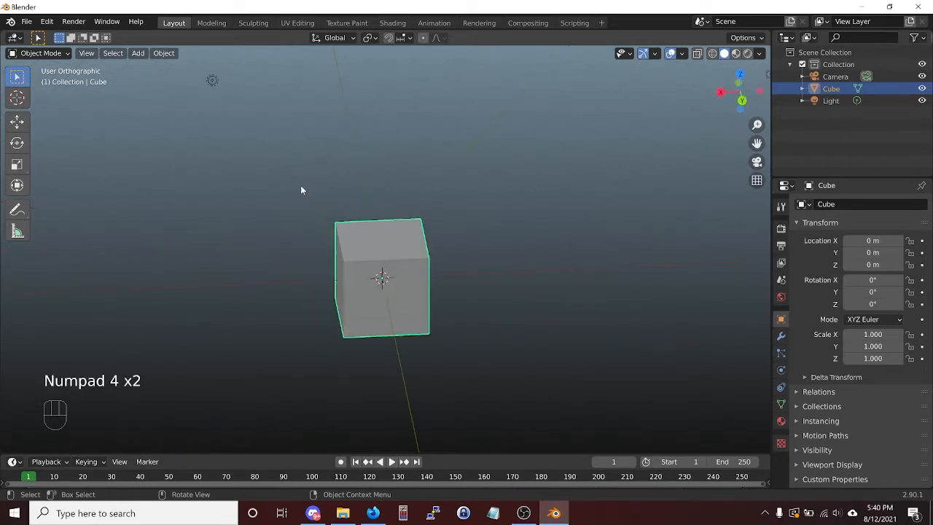
key("KP_4")
key("KP_4")
key("KP_4")
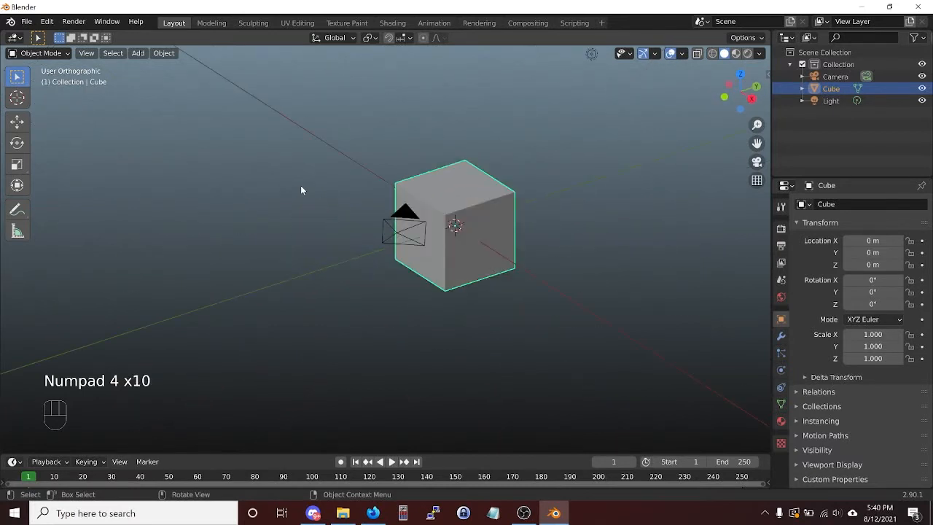
- Orbit the view back to the right around the cube by eleven fixed increments
key("KP_6")
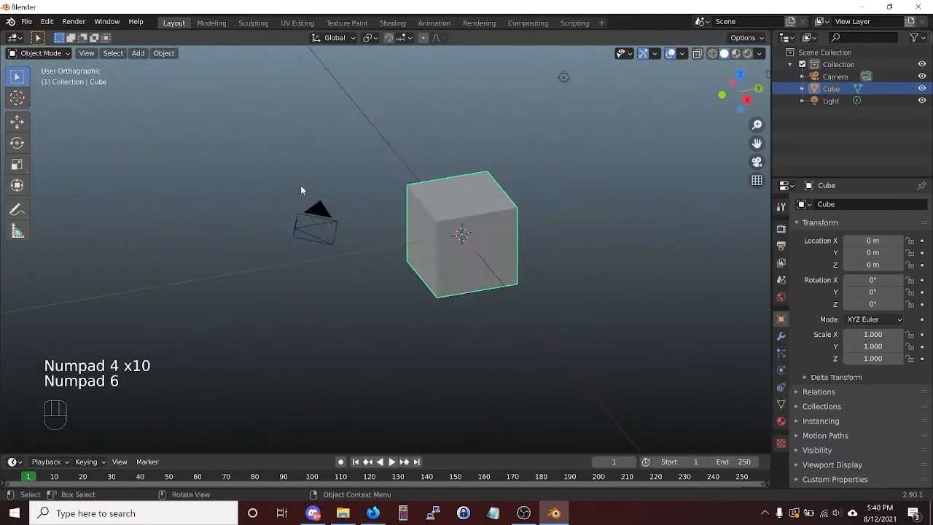
key("KP_6")
key("KP_6")
key("KP_6")
key("KP_6")
key("KP_6")
key("KP_6")
key("KP_6")
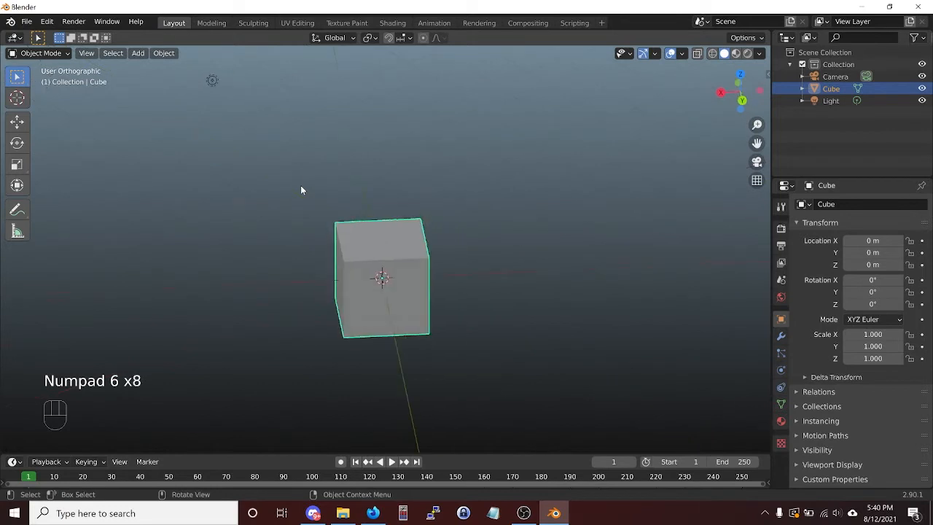
key("KP_6")
key("KP_6")
key("KP_6")
- Orbit the view up around the cube by seven fixed increments and back down by seven
key("KP_8")
key("KP_8")
key("KP_8")
key("KP_8")
key("KP_8")
key("KP_8")
key("KP_8")
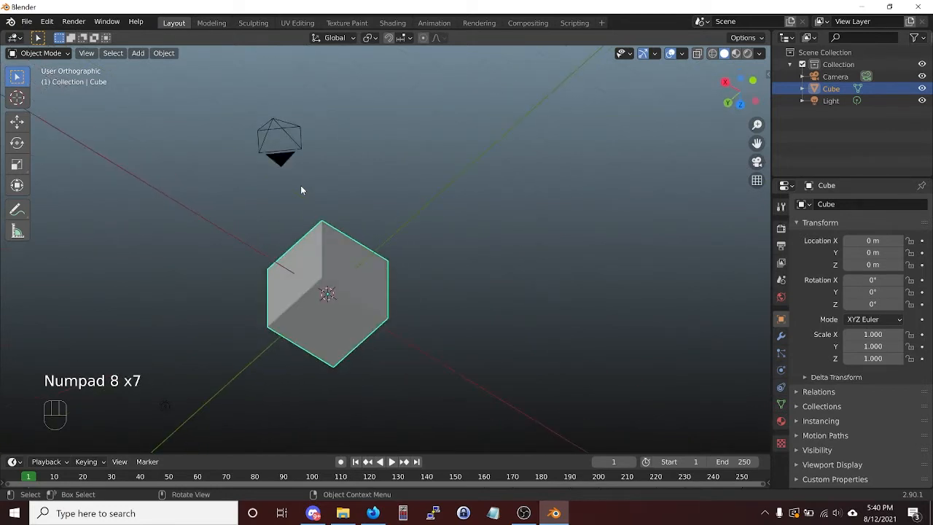
key("KP_2")
key("KP_2")
key("KP_2")
key("KP_2")
key("KP_2")
key("KP_2")
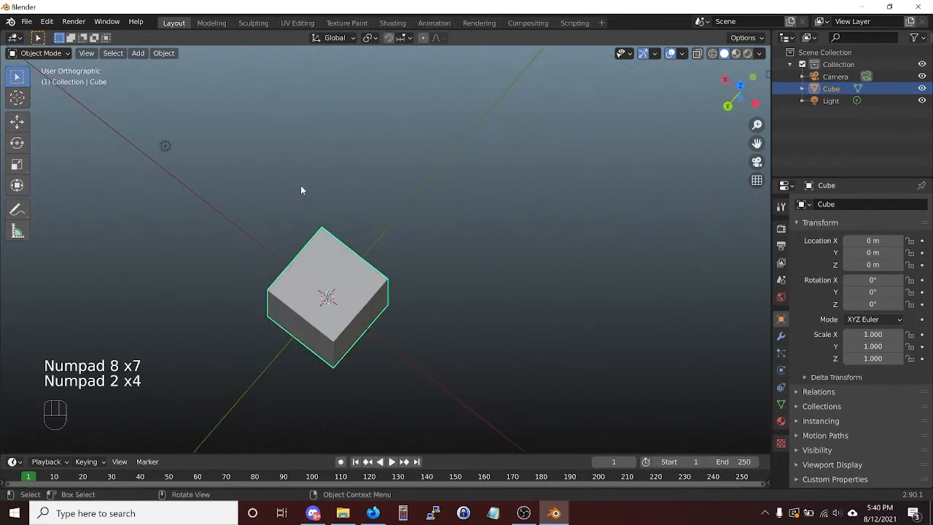
key("KP_2")
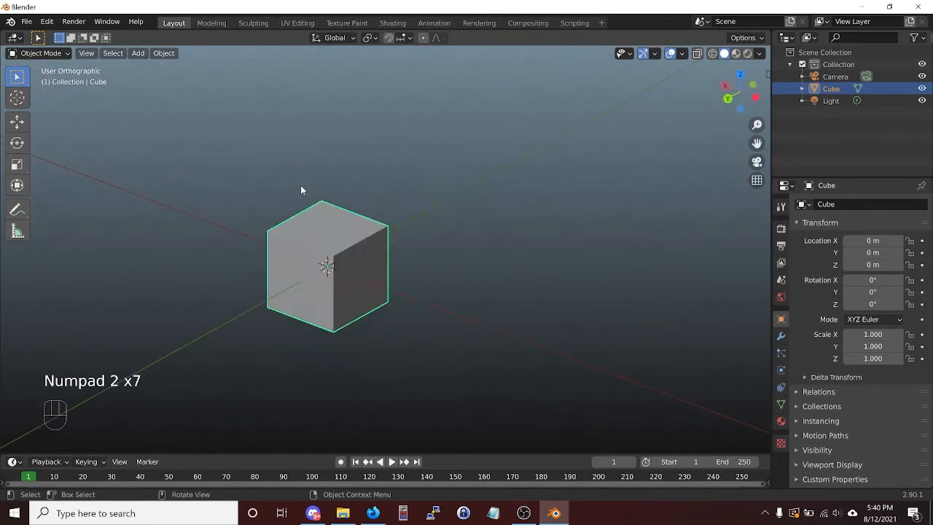
- Compare freehand orbiting around the cube with a single fixed-increment orbit to the right
middle_click_drag(328, 201, 309, 217)
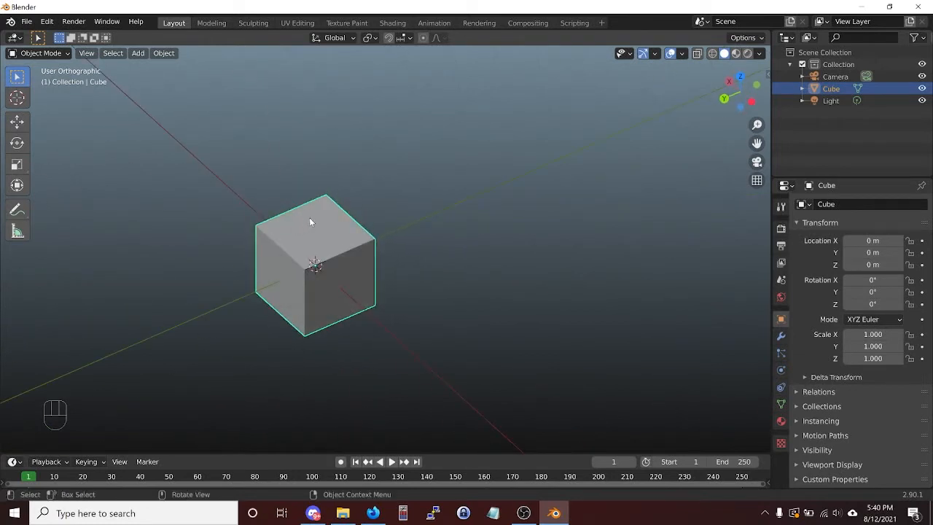
key("KP_6")
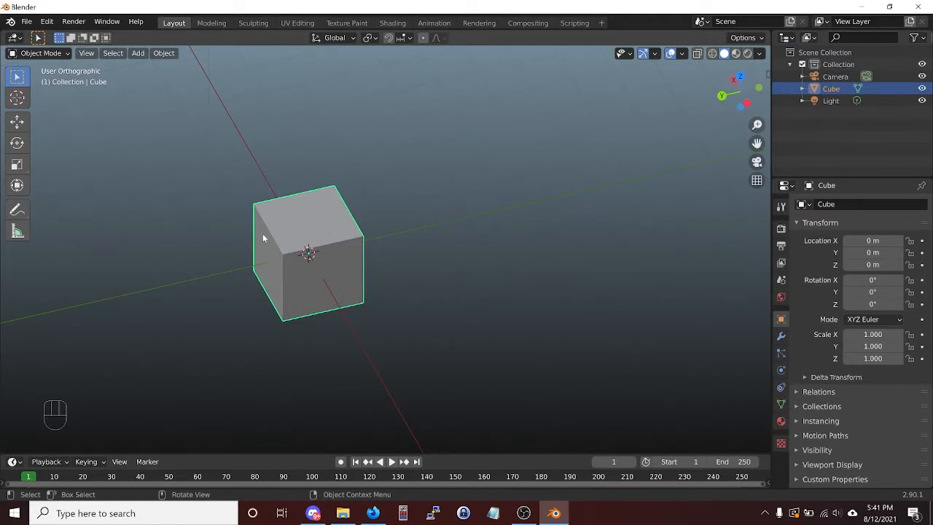
middle_click_drag(263, 233, 274, 227)
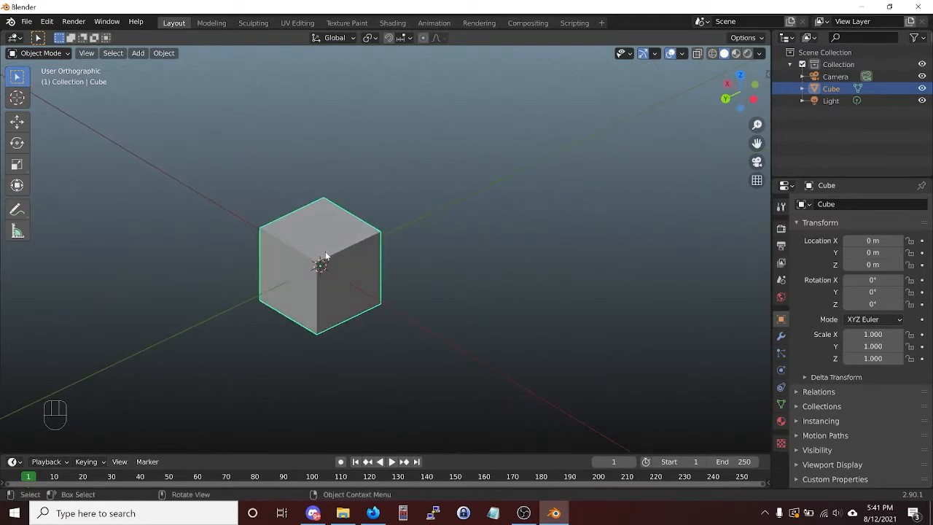
- Switch the viewport shading to Wireframe and inspect the cube's edges from a closer, angled viewpoint
key("z")
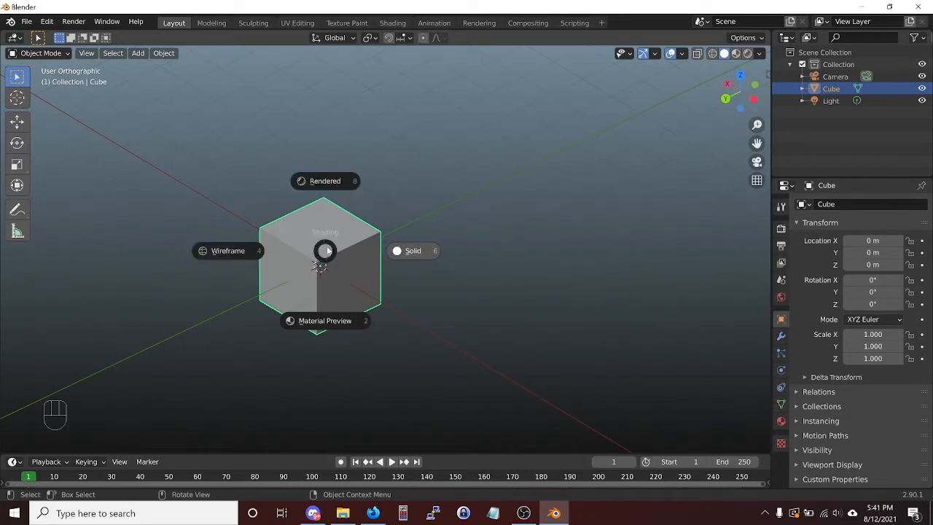
left_click(226, 253)
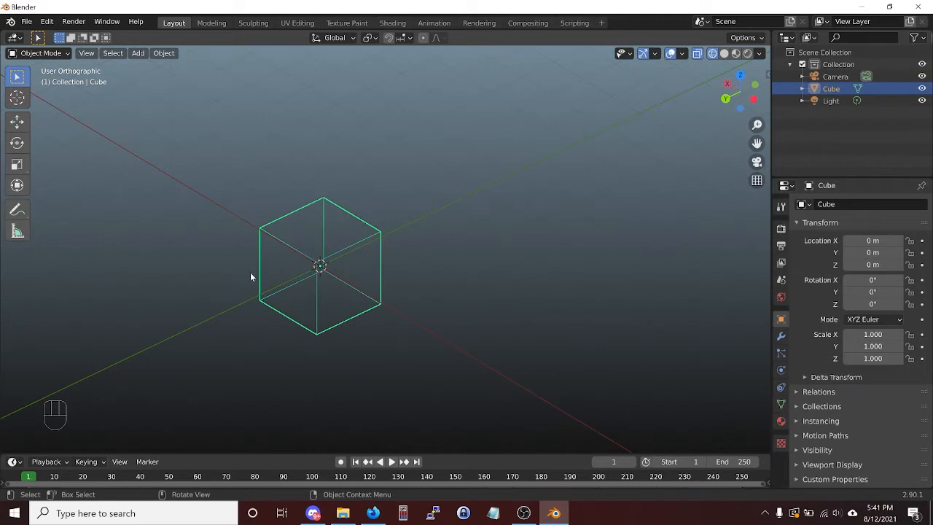
middle_click_drag(250, 277, 301, 235)
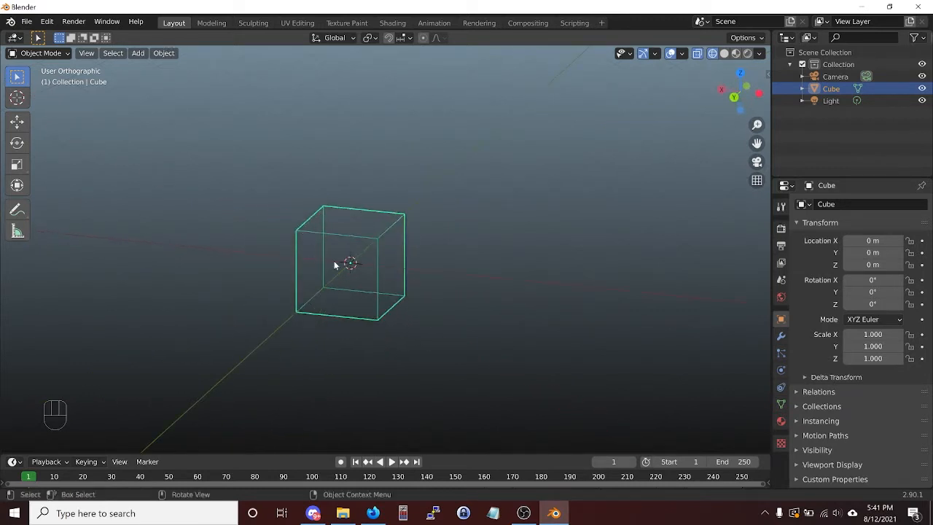
scroll(335, 266, "up", 2)
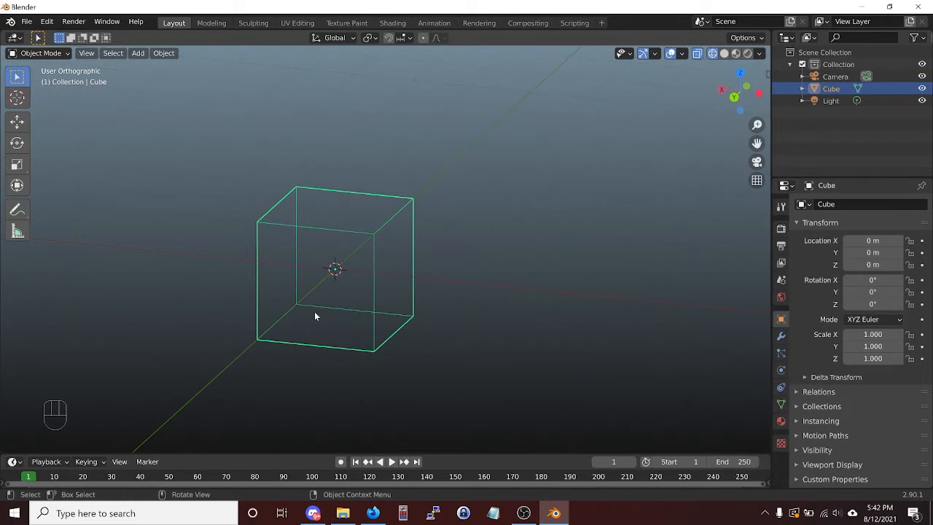
scroll(314, 311, "up", 1)
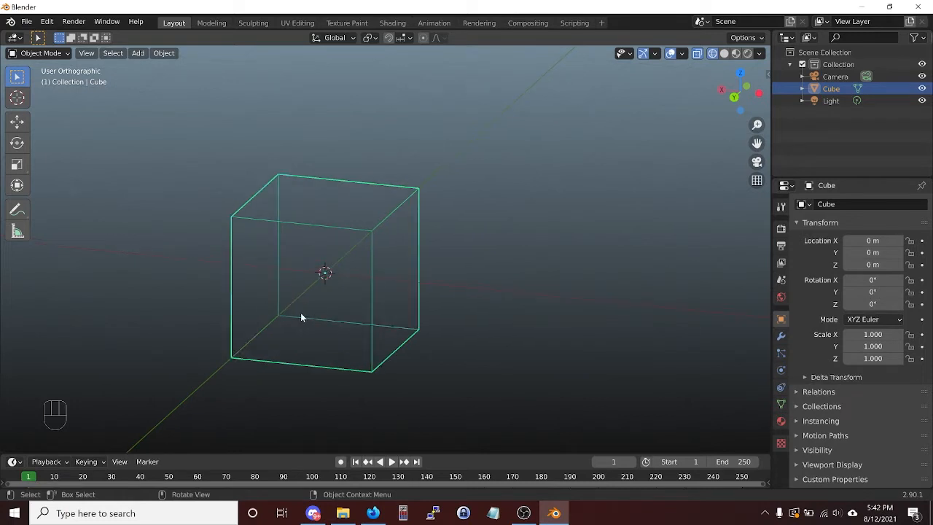
- Switch the viewport shading to Solid and toggle it back and forth with Wireframe several times, ending in Solid
key("z")
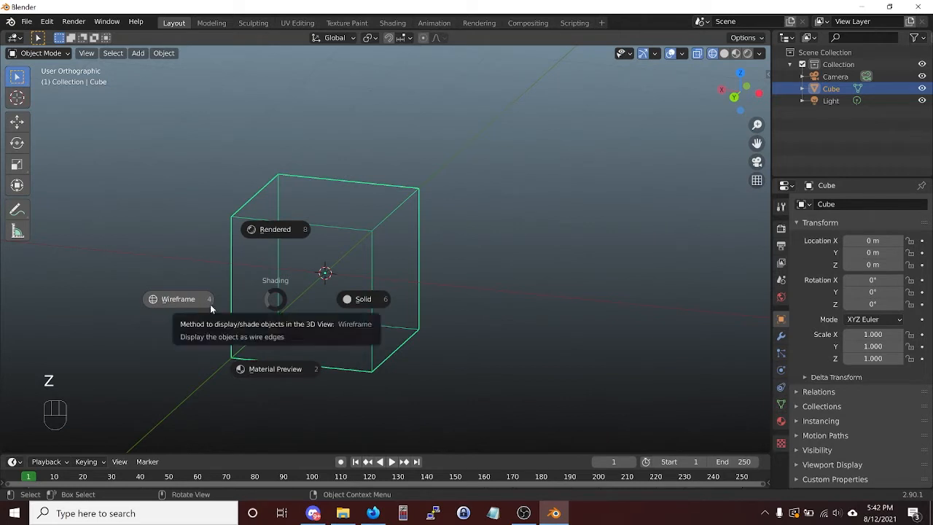
left_click(365, 304)
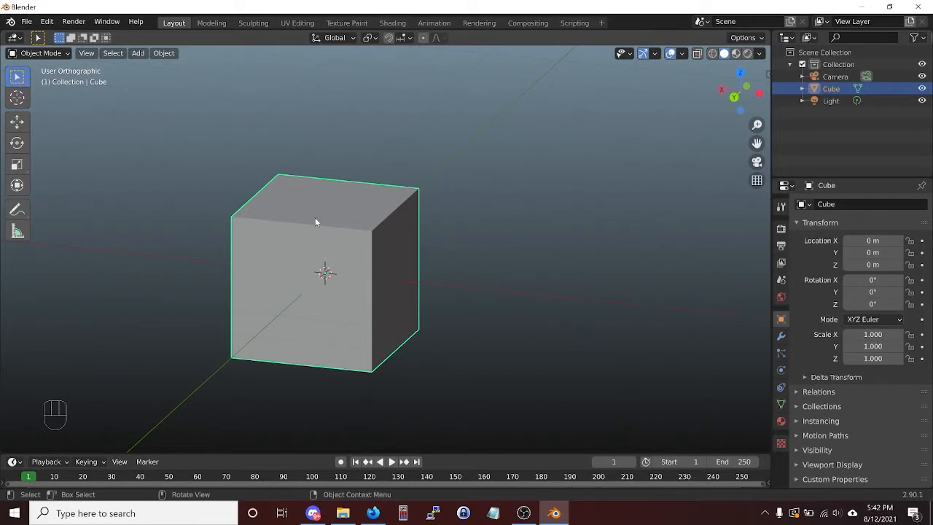
key("shift")
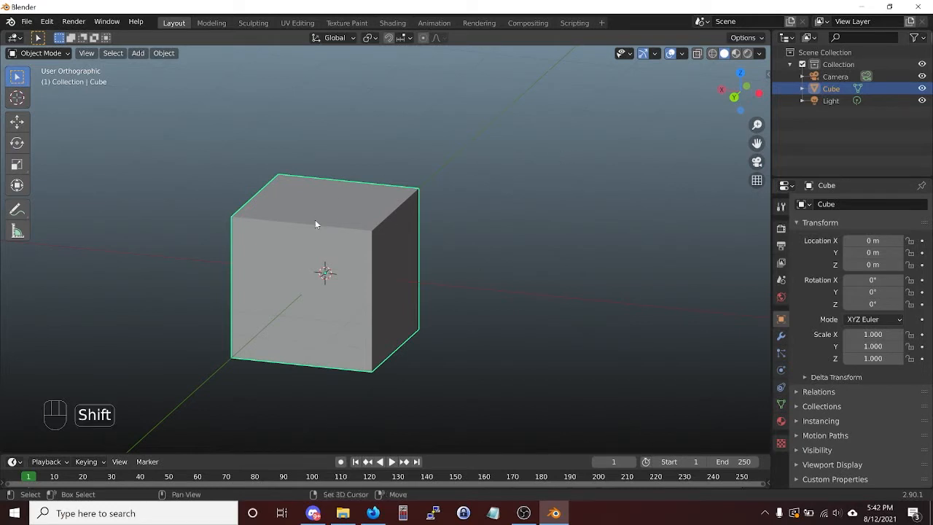
key("shift+z")
key("shift+z")
key("shift+z")
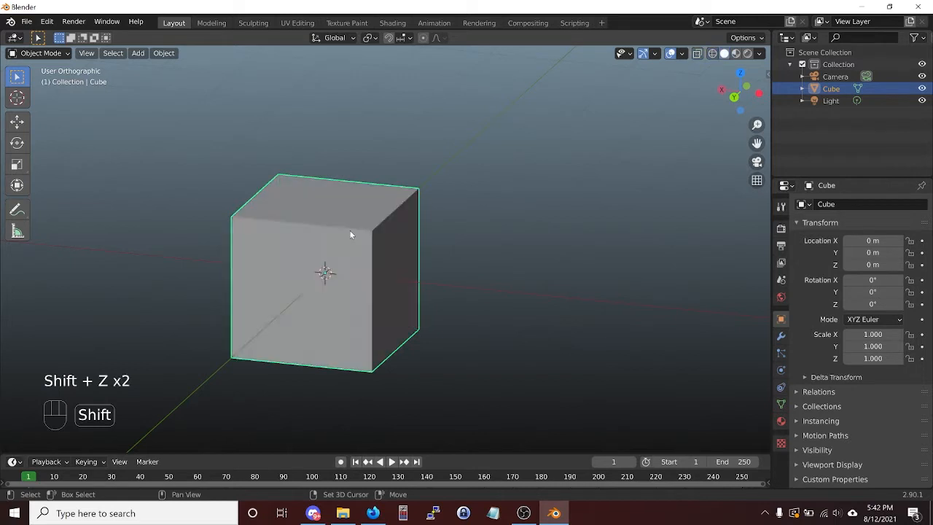
key("shift+z")
key("shift+z")
key("shift+z")
key("shift+z")
key("shift+z")
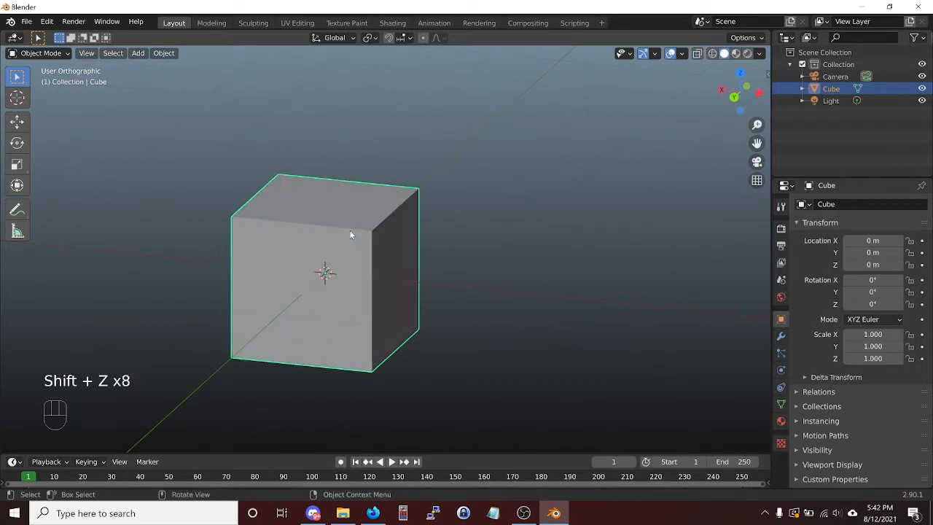
- Switch the viewport shading to Material Preview and toggle to Wireframe and back once
key("z")
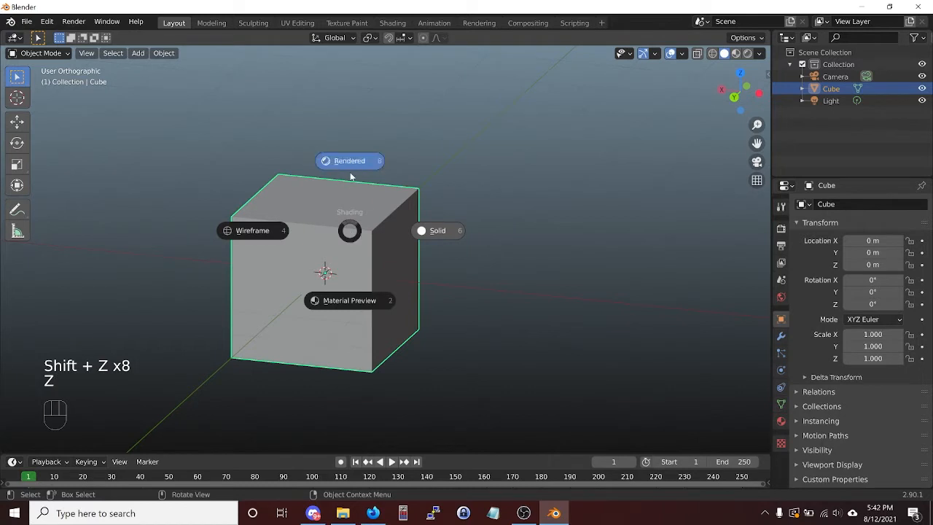
left_click(346, 305)
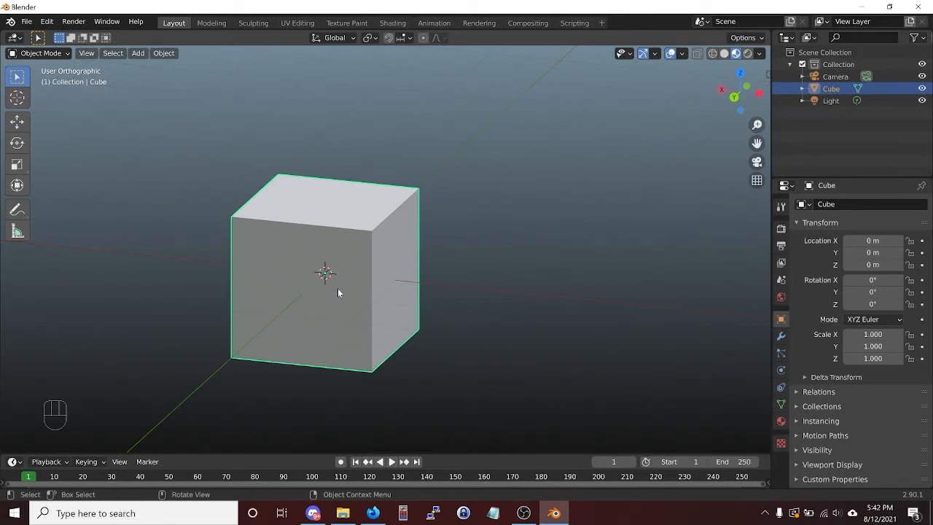
key("shift")
key("shift+z")
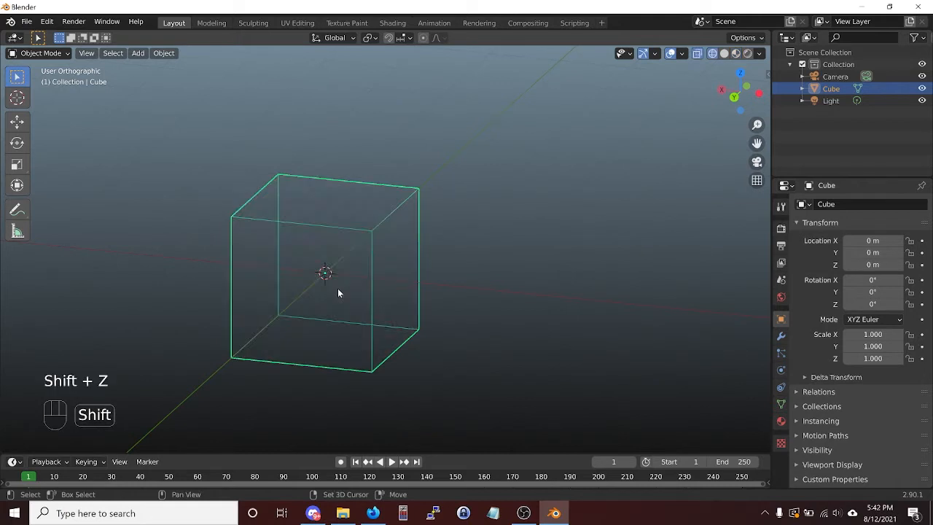
key("shift+z")
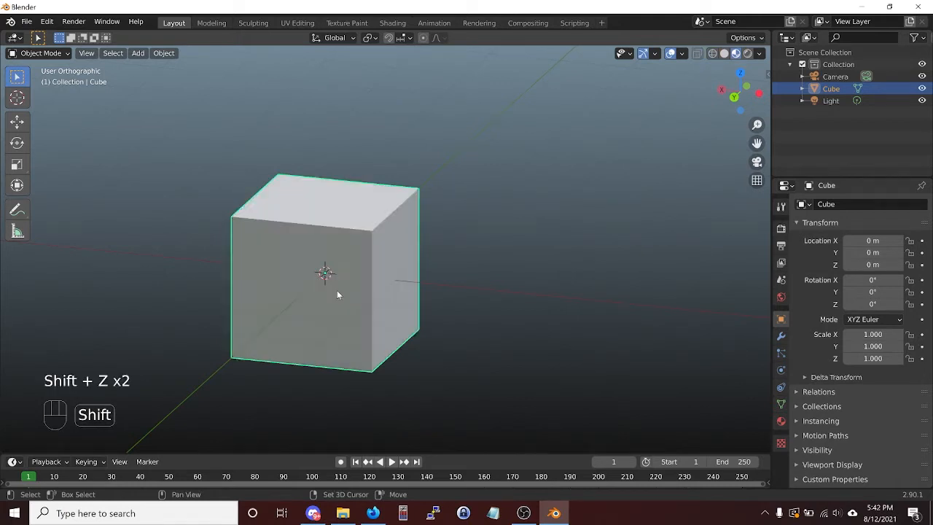
- Return the viewport shading to Solid and toggle Wireframe on and off once
key("z")
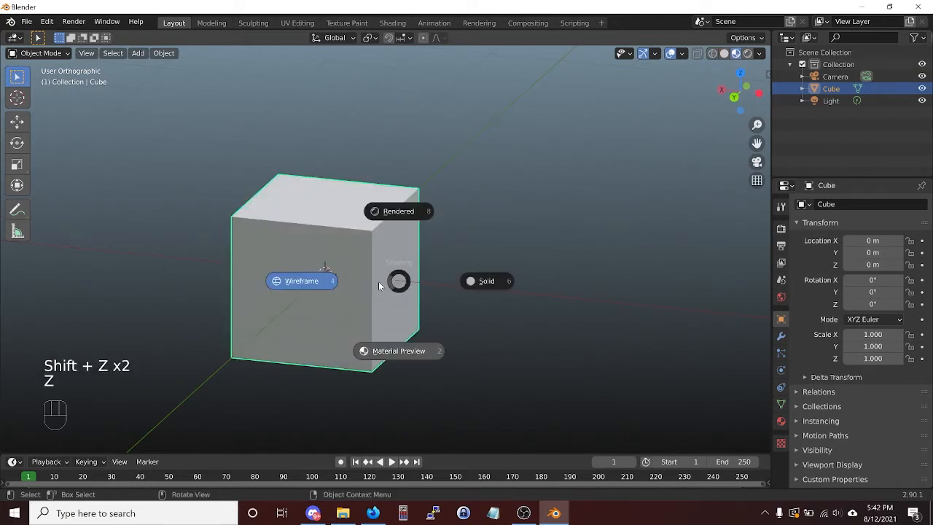
left_click(490, 291)
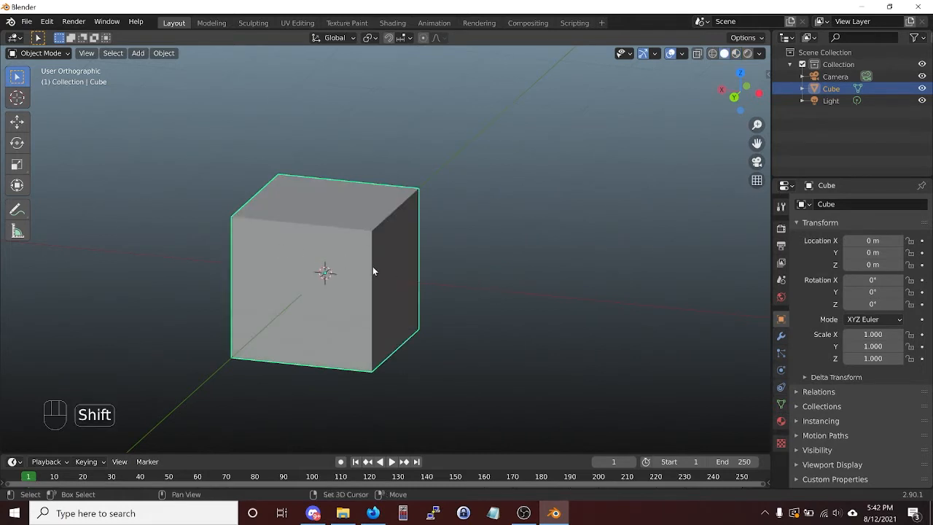
key("shift+z")
key("shift+z")
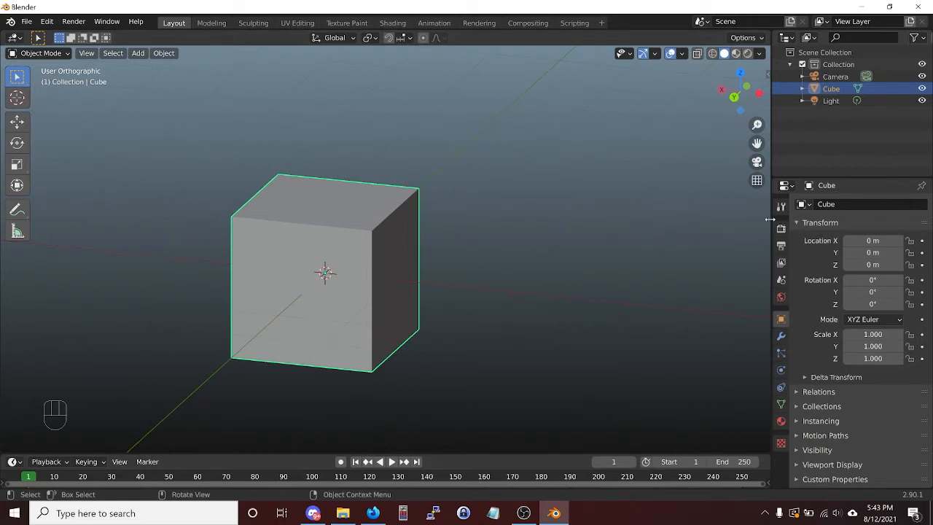
- Widen the 3D viewport slightly and split it vertically near its middle into two side-by-side viewports
mouse_move(770, 219)
left_mouse_down()
mouse_move(714, 216)
mouse_move(792, 218)
mouse_move(784, 219)
left_mouse_up()
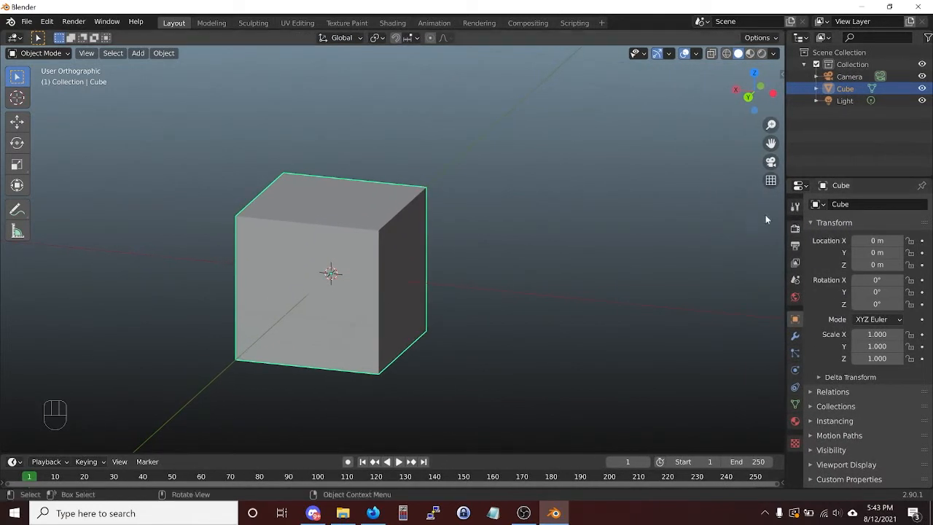
right_click(784, 214)
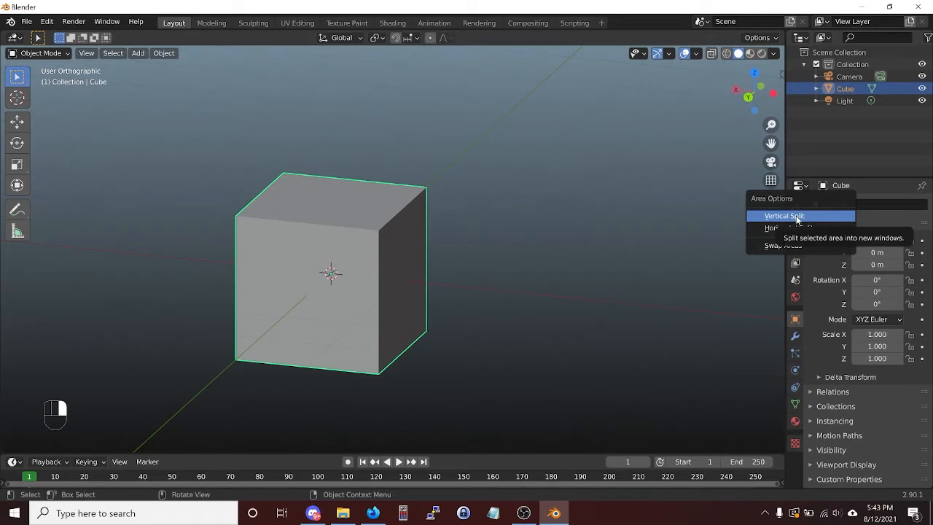
left_click(797, 217)
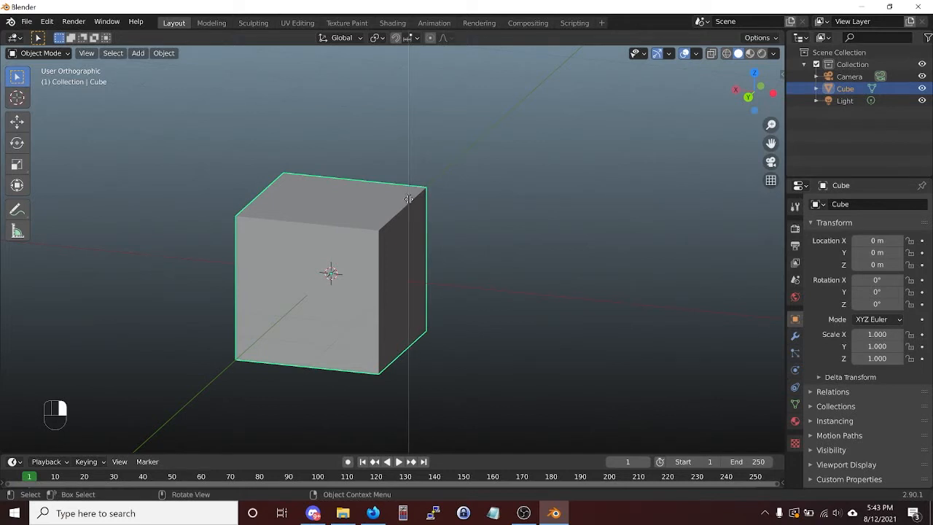
left_click(408, 198)
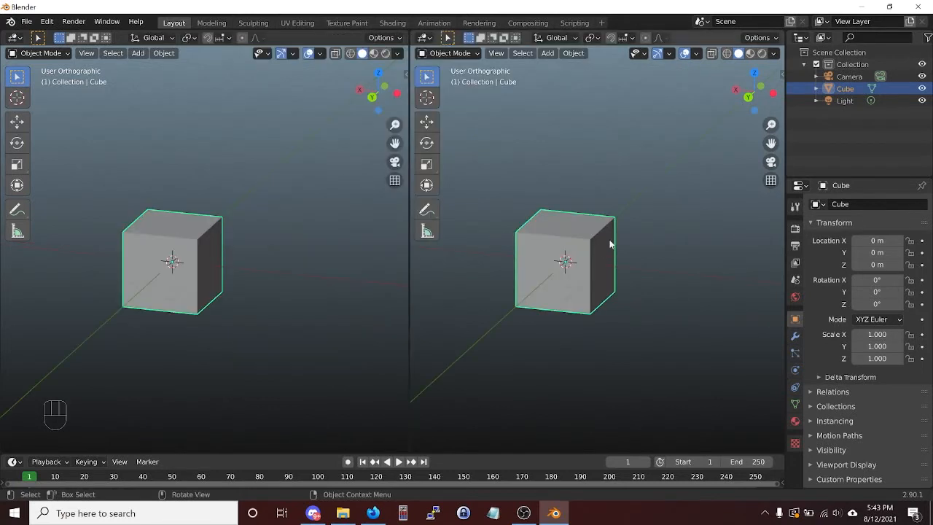
- Split the 3D viewport next to the Properties editor horizontally near its middle into two stacked viewports
right_click(783, 247)
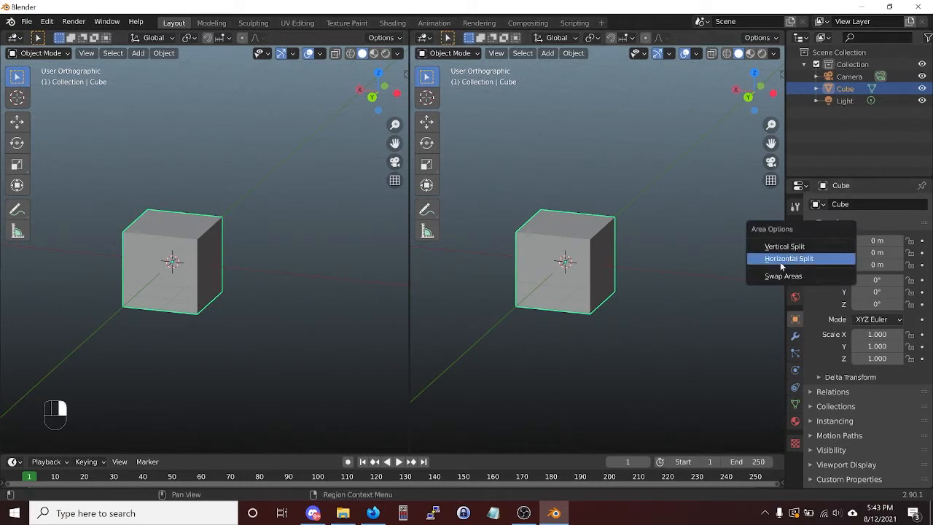
left_click(781, 260)
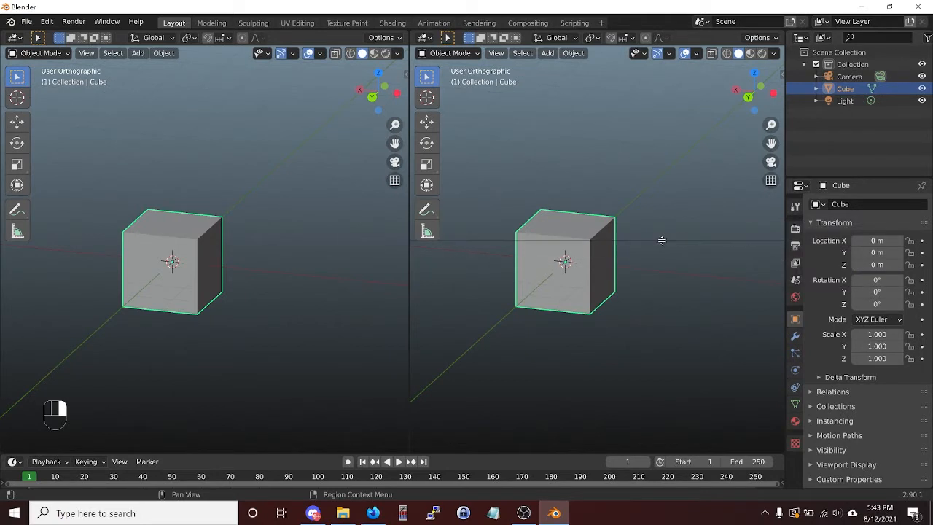
left_click(663, 239)
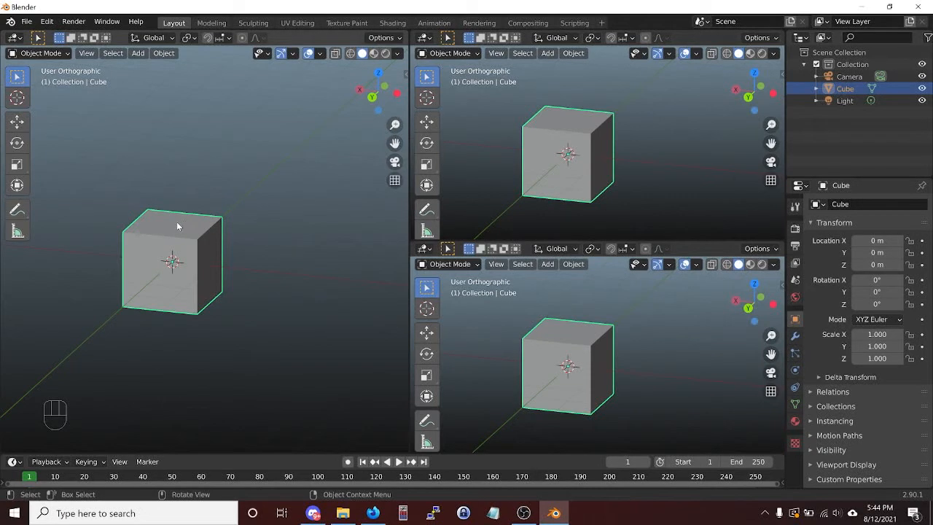
- Set the tall viewport to Front view and the two stacked ones to Right and Top view, adjusting the cube's framing in each
key("KP_1")
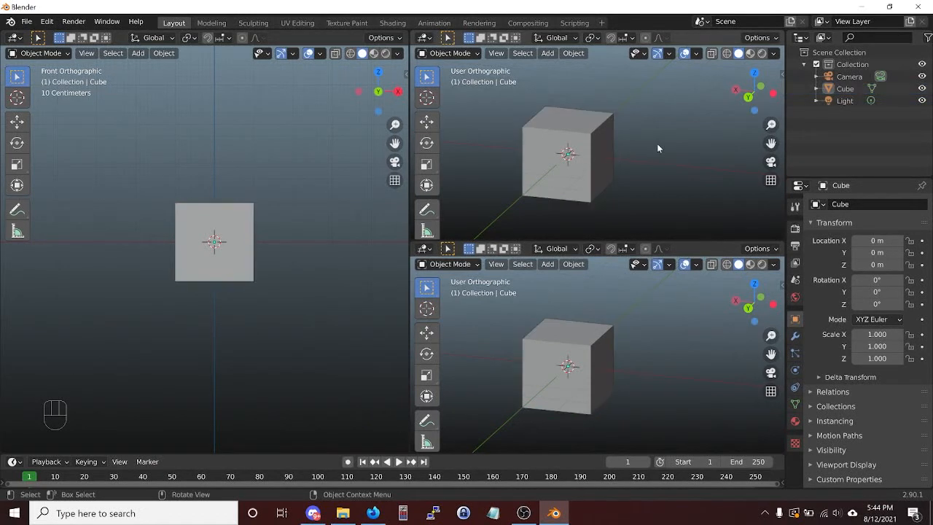
key("KP_3")
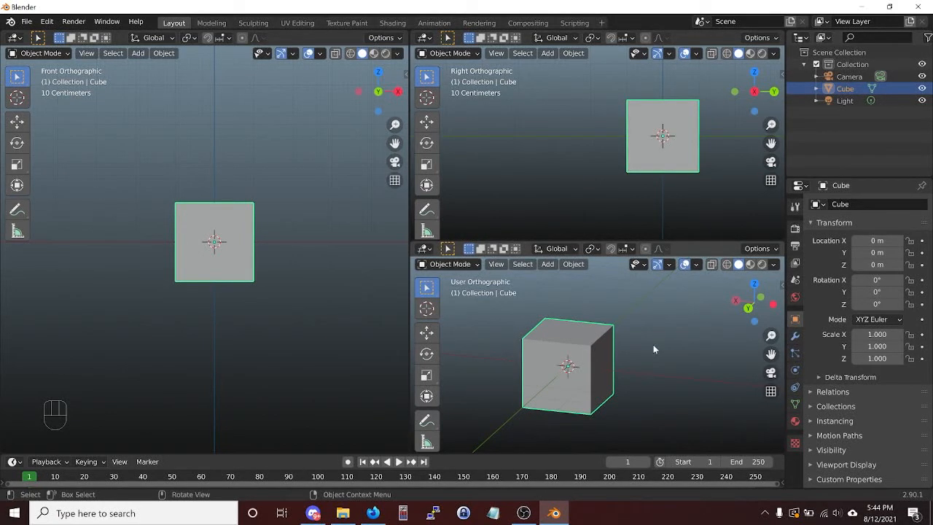
key("KP_7")
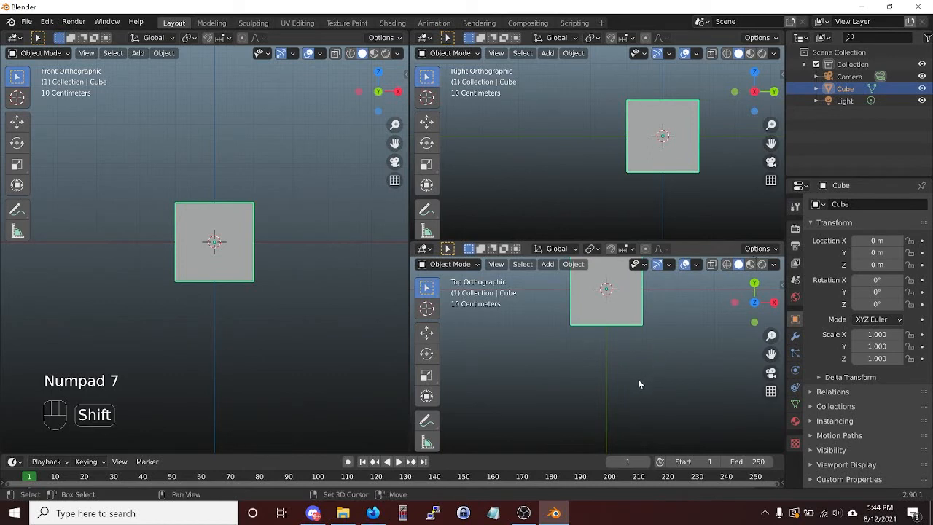
middle_click_drag(637, 381, 635, 441, "shift")
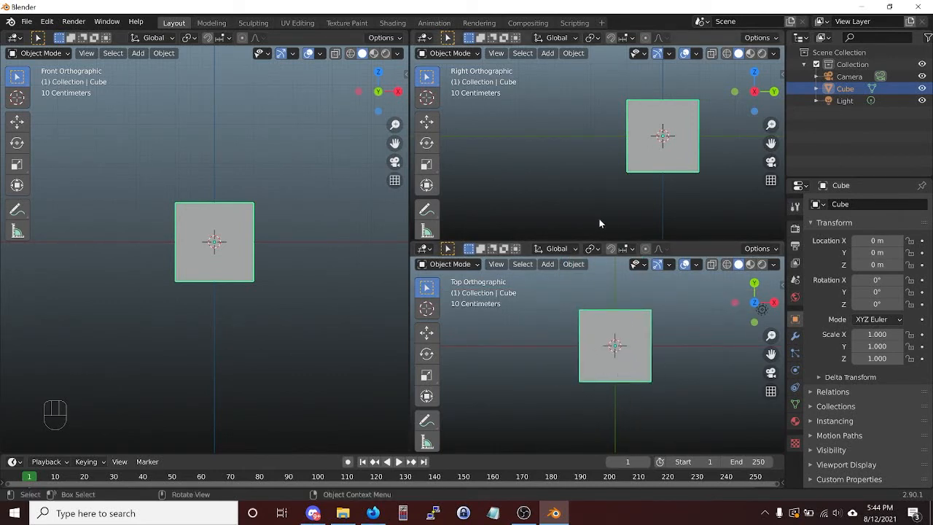
middle_click_drag(622, 211, 602, 201, "shift")
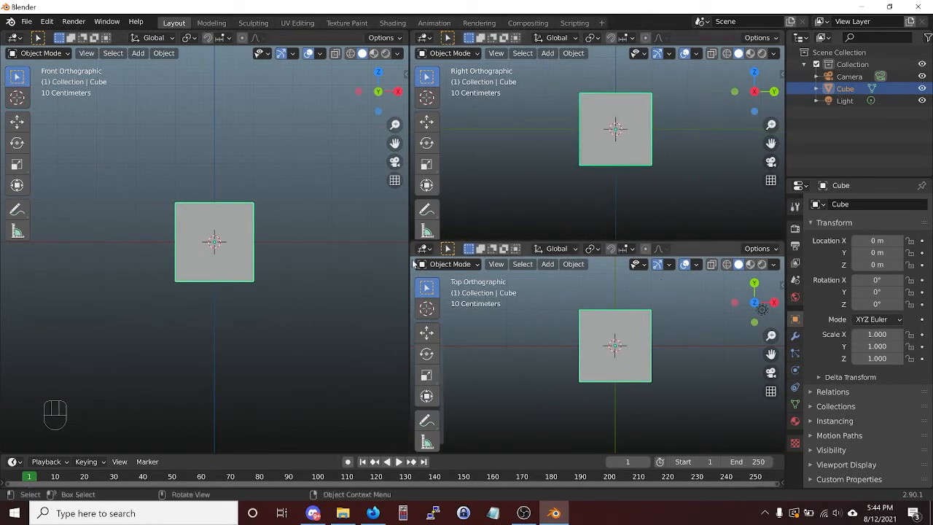
mouse_move(308, 268)
middle_mouse_down("shift")
mouse_move(294, 254)
mouse_move(296, 264)
middle_mouse_up("shift")
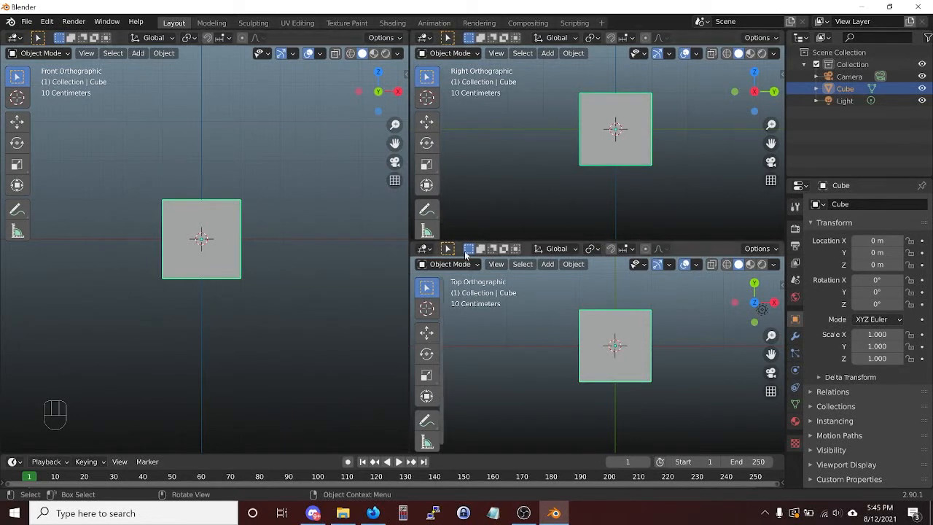
- Join the two stacked viewports, keeping the Top view and removing the Right view
right_click(554, 239)
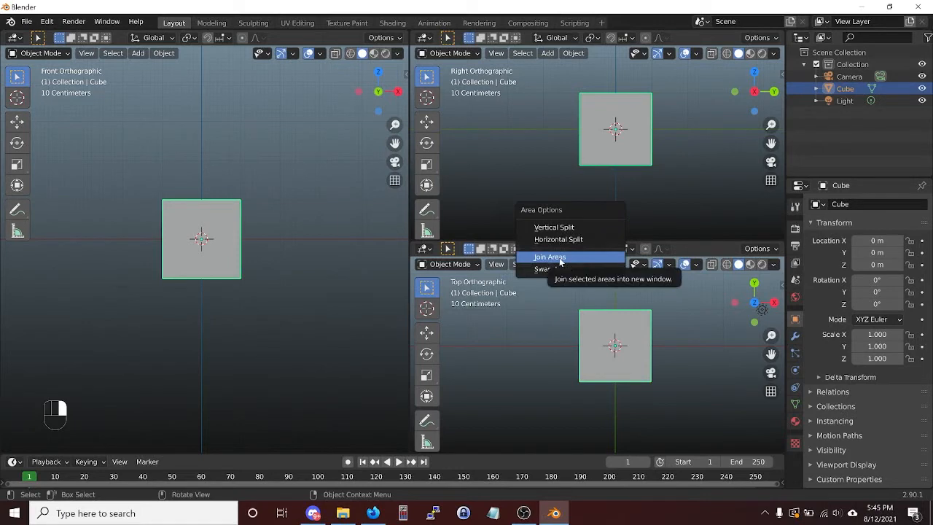
left_click(557, 257)
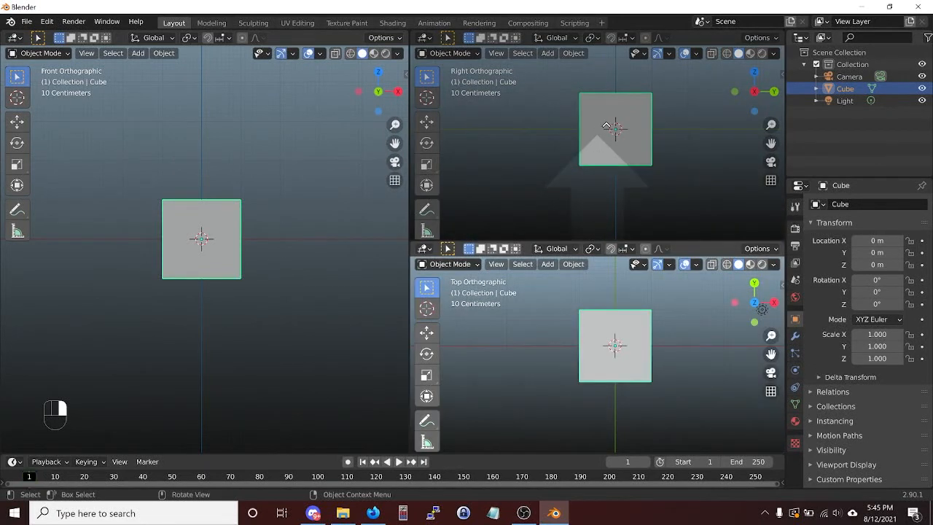
left_click(605, 126)
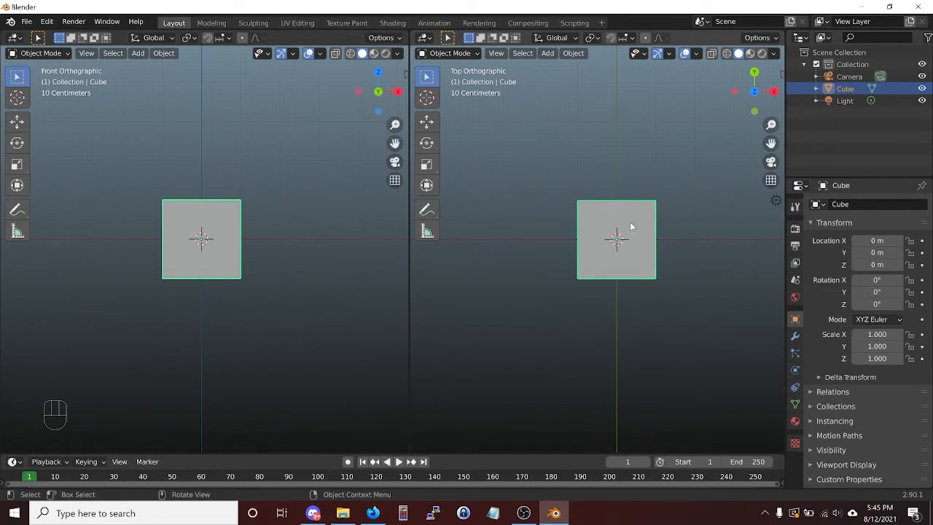
- Join the remaining two viewports into one, keeping the Front view and removing the Top view
right_click(408, 248)
left_click(420, 260)
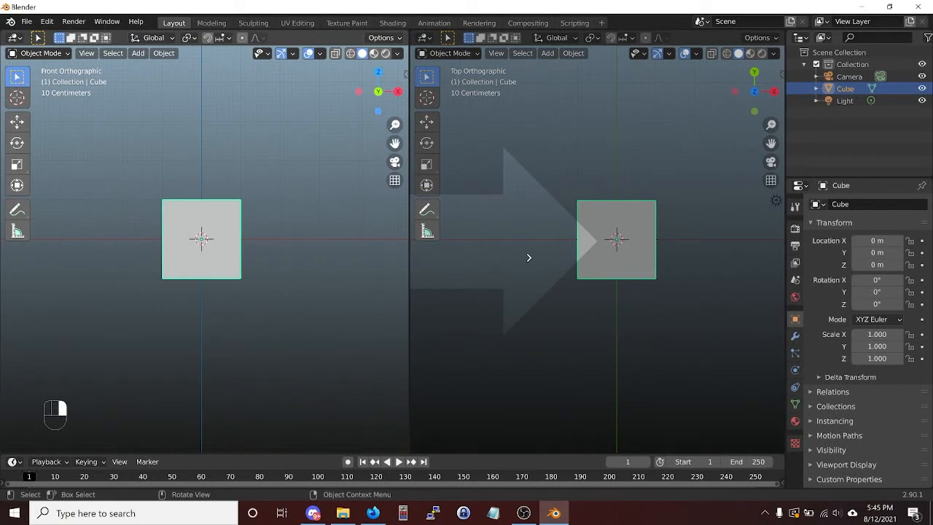
left_click(529, 257)
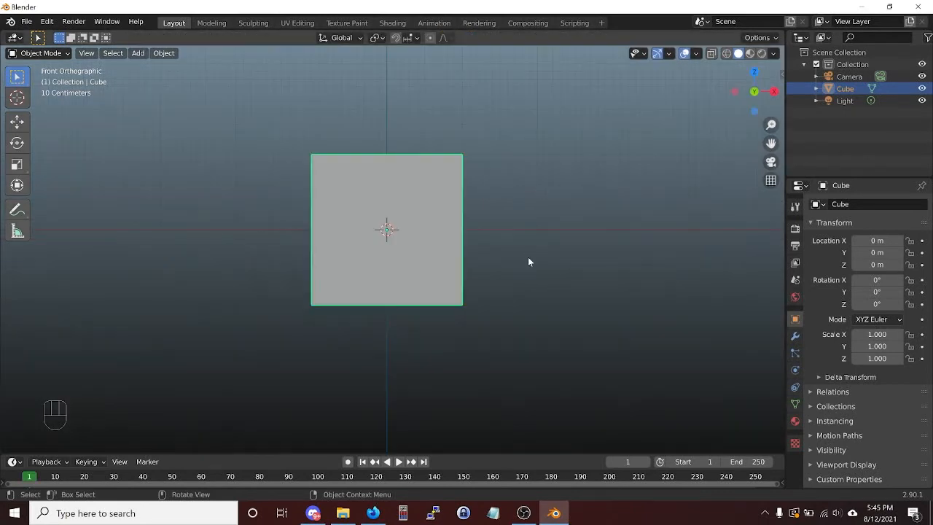
- Delete the default cube from the scene while in an angled perspective view
middle_click_drag(507, 229, 452, 177)
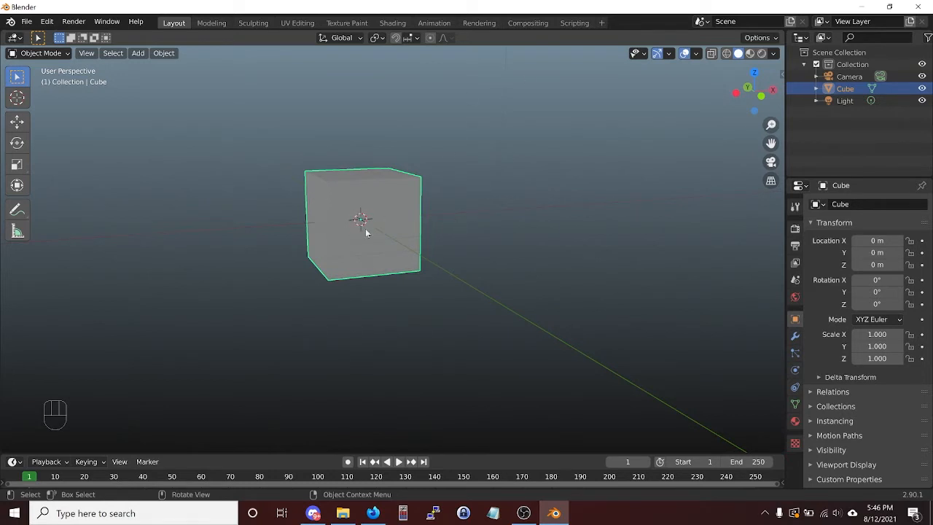
middle_click_drag(358, 219, 365, 250)
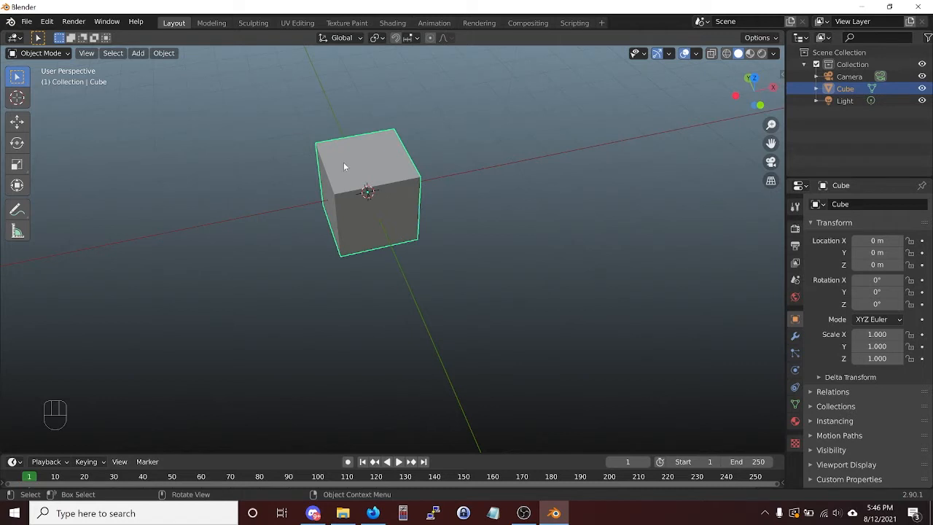
middle_click_drag(304, 235, 367, 214)
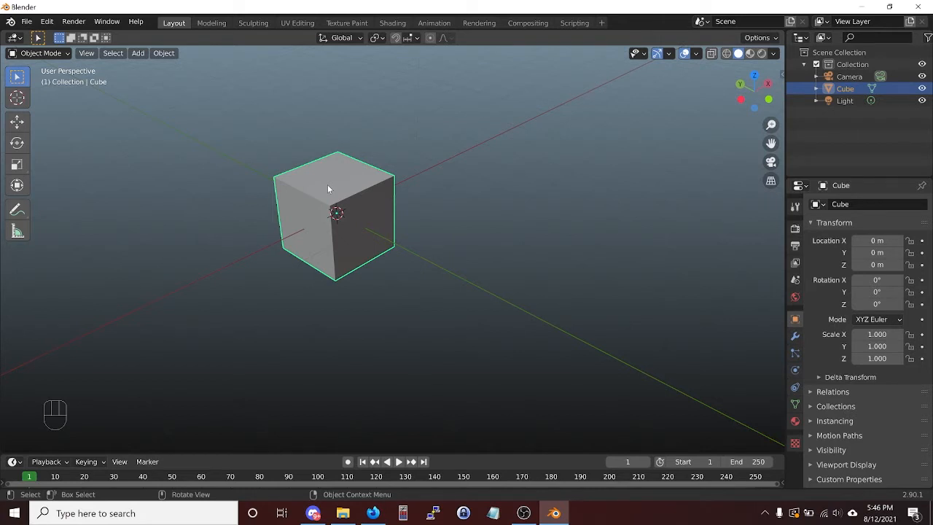
key("Delete")
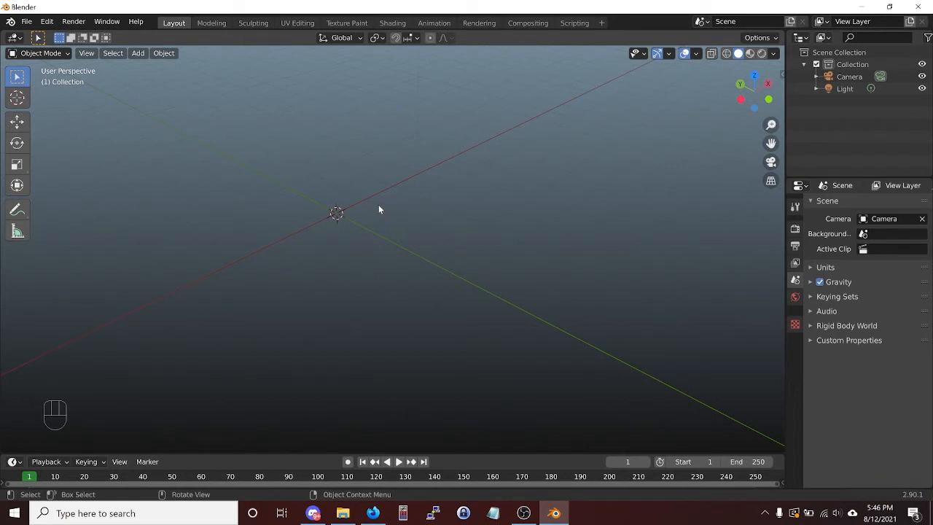
key("ctrl")
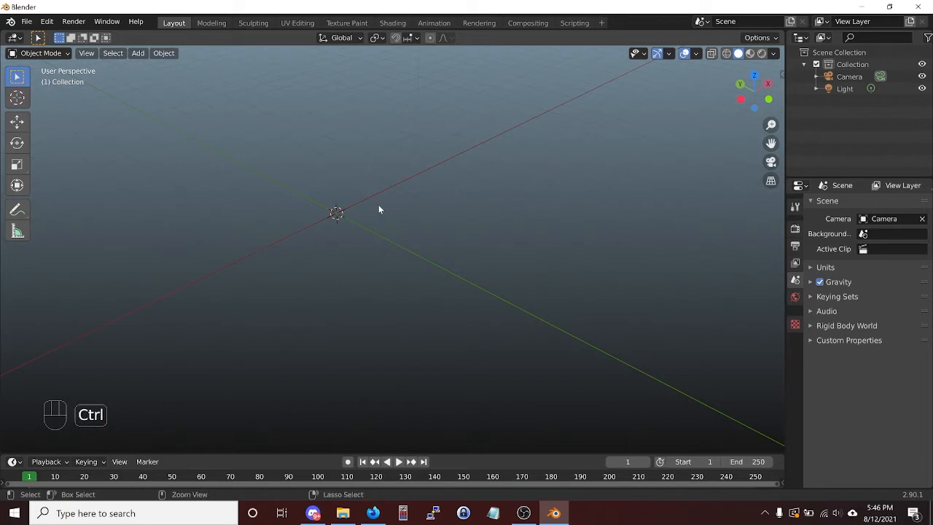
- Undo the cube's deletion and delete the cube again through its entry in the scene's object list
key("ctrl+z")
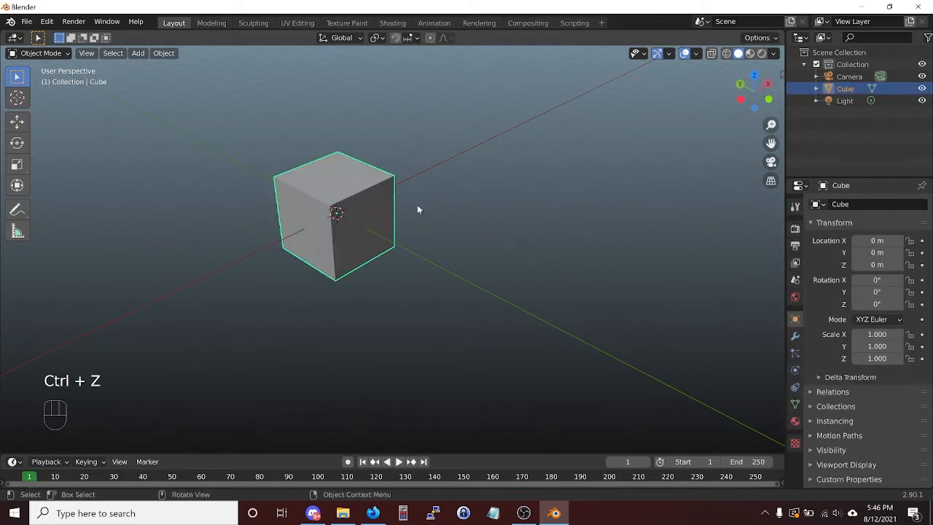
right_click(844, 87)
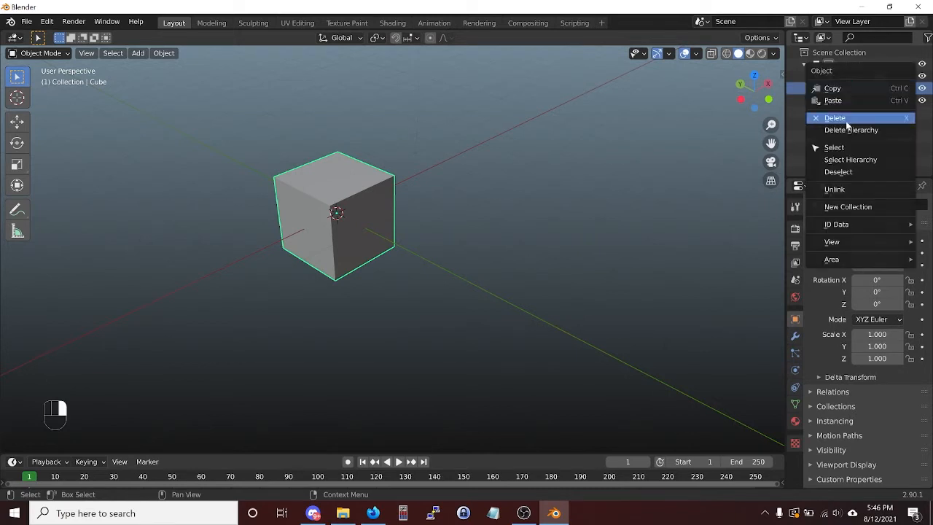
left_click(844, 118)
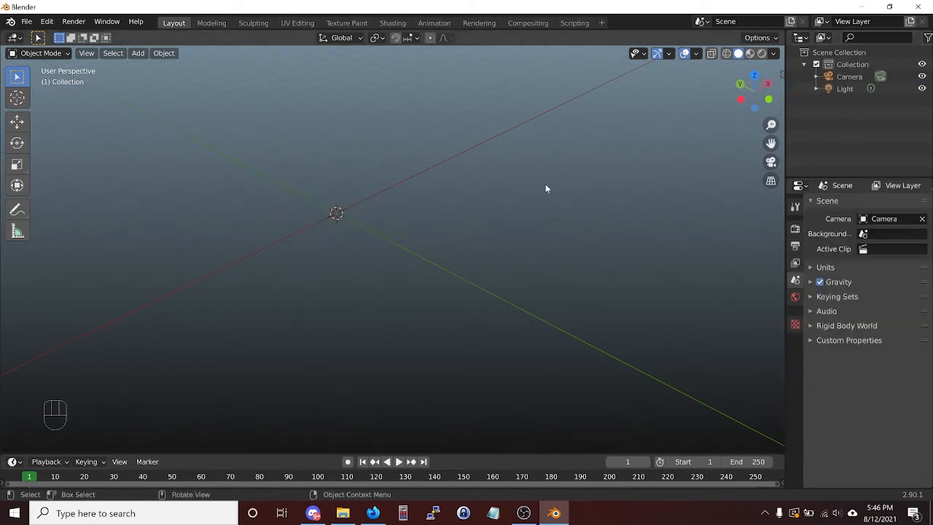
- Restore the cube with another undo and delete it directly in the 3D viewport
key("ctrl+z")
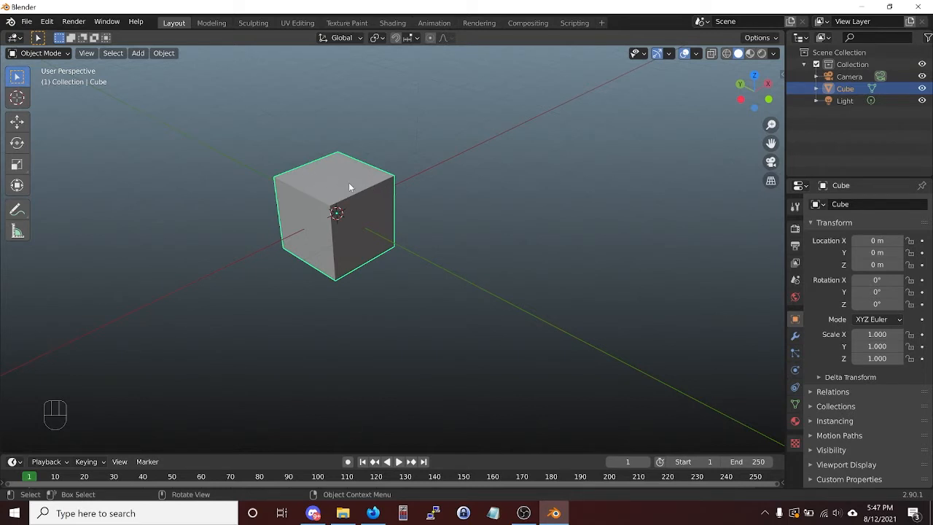
key("x")
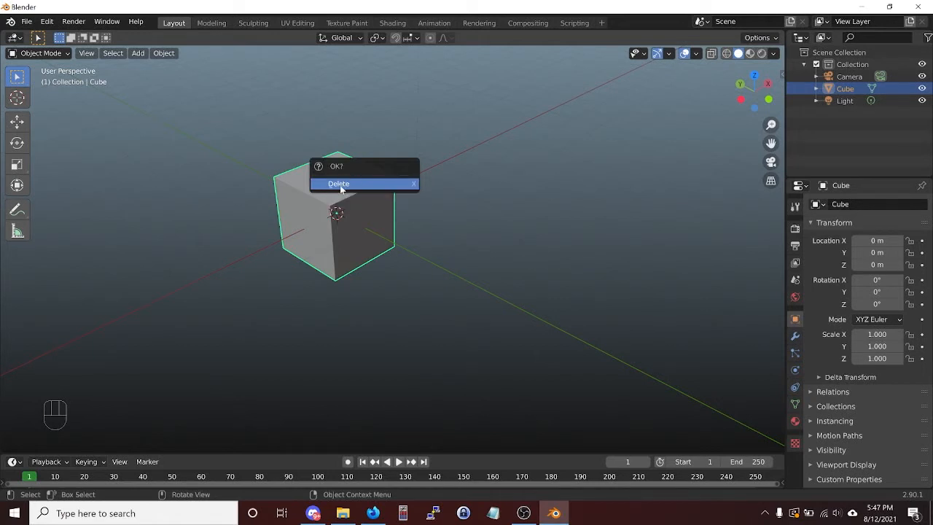
left_click(339, 184)
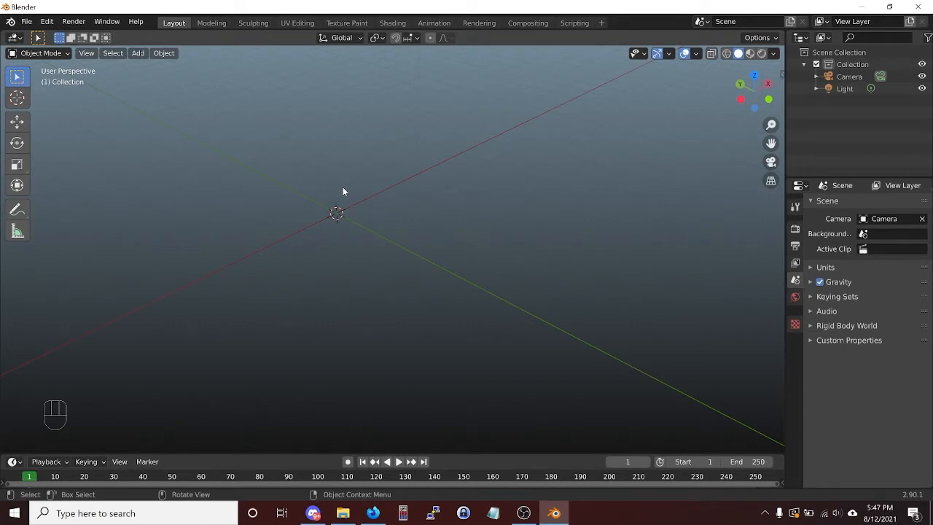
- Add a UV sphere mesh at the world origin of the empty scene
scroll(434, 196, "down", 2)
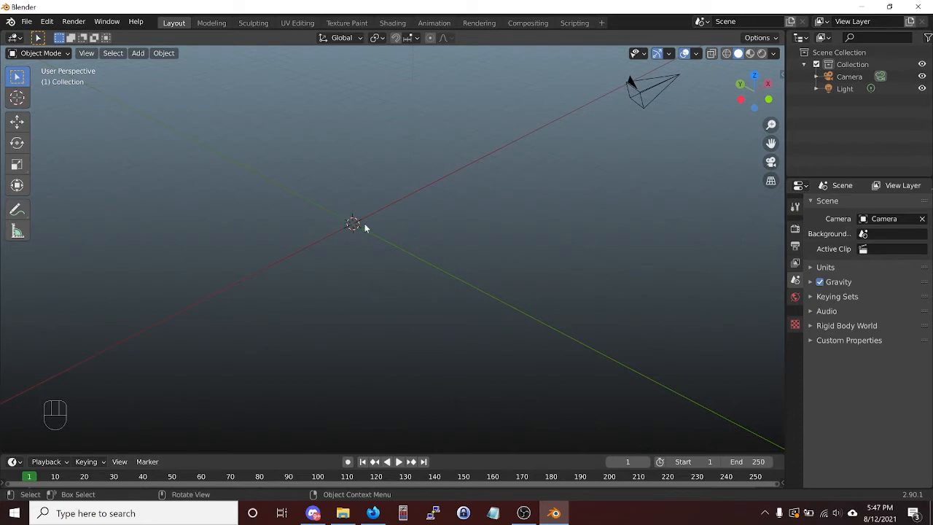
key("shift")
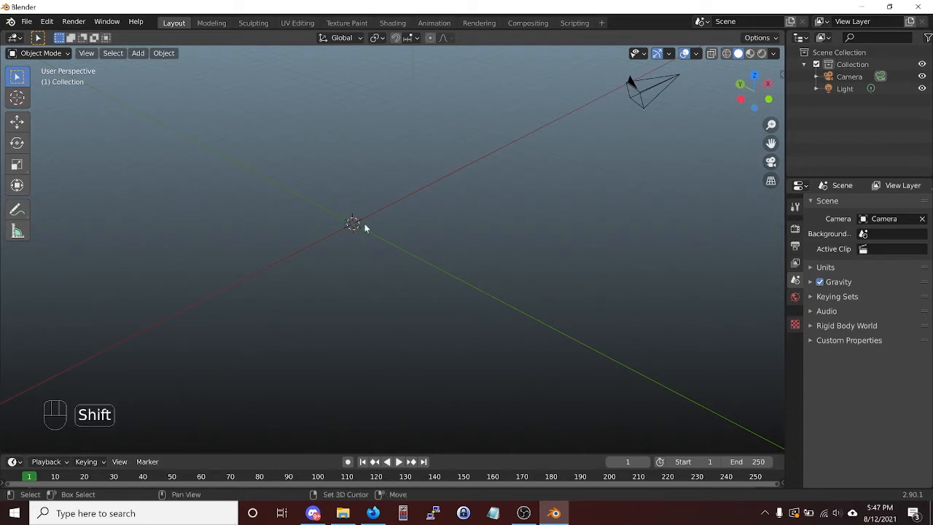
key("shift+a")
mouse_move(365, 228)
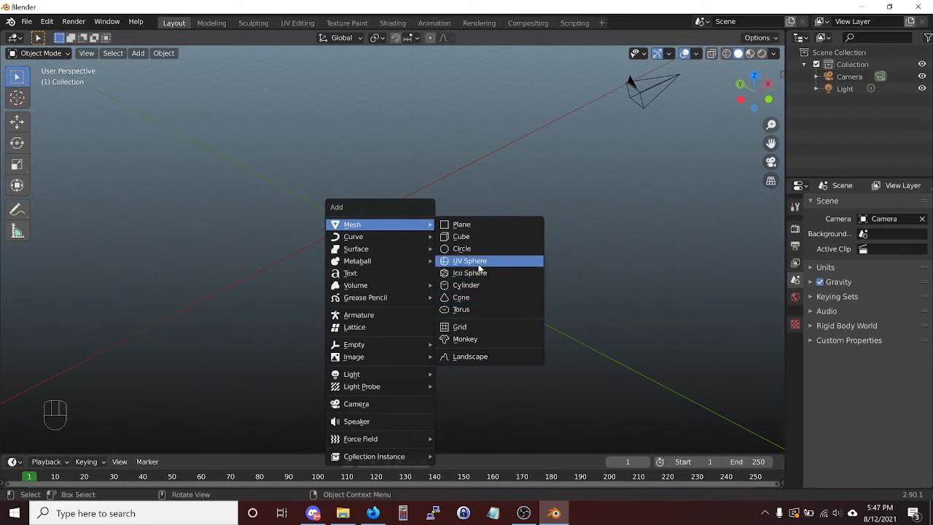
left_click(457, 262)
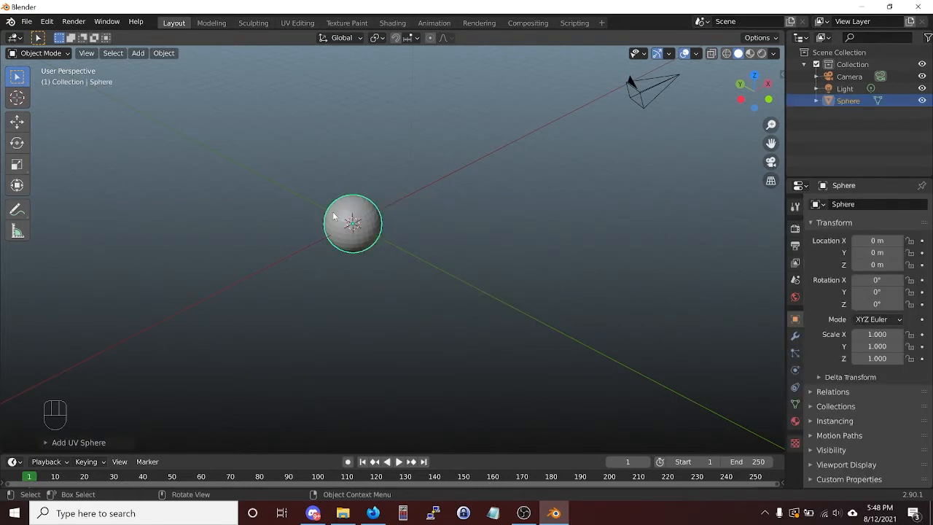
- Inspect the UV sphere's mesh up close in wireframe shading, including its pole, and return to solid shading
scroll(337, 214, "up", 4)
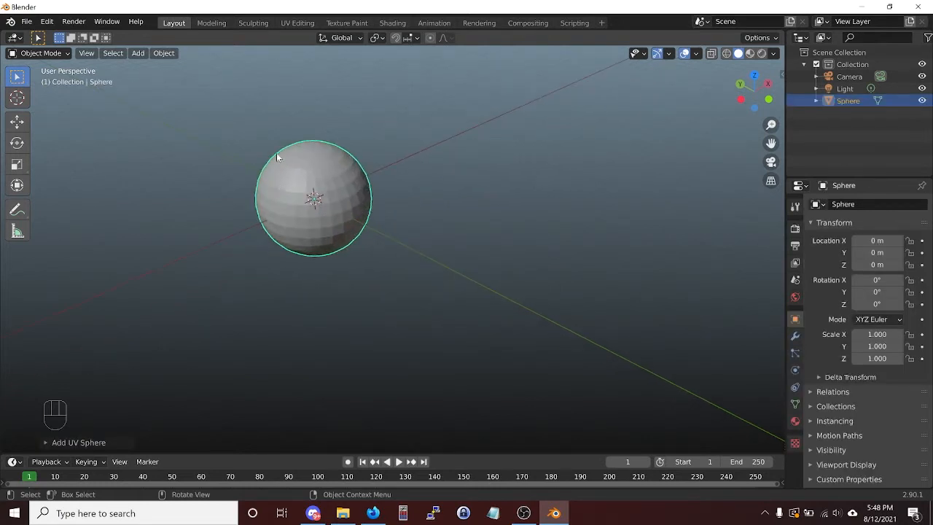
middle_click_drag(274, 141, 390, 209, "shift")
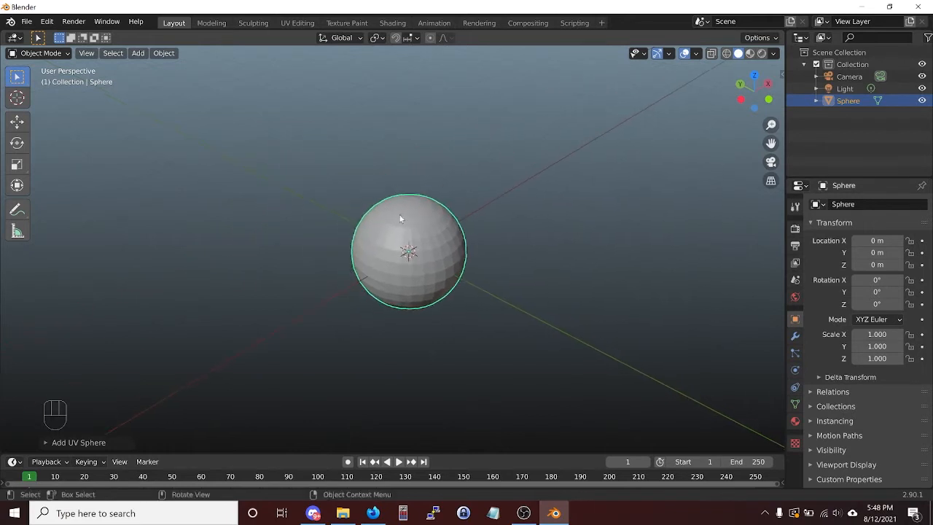
scroll(423, 221, "up", 3)
mouse_move(437, 175)
middle_mouse_down()
mouse_move(408, 206)
mouse_move(366, 204)
mouse_move(441, 197)
middle_mouse_up()
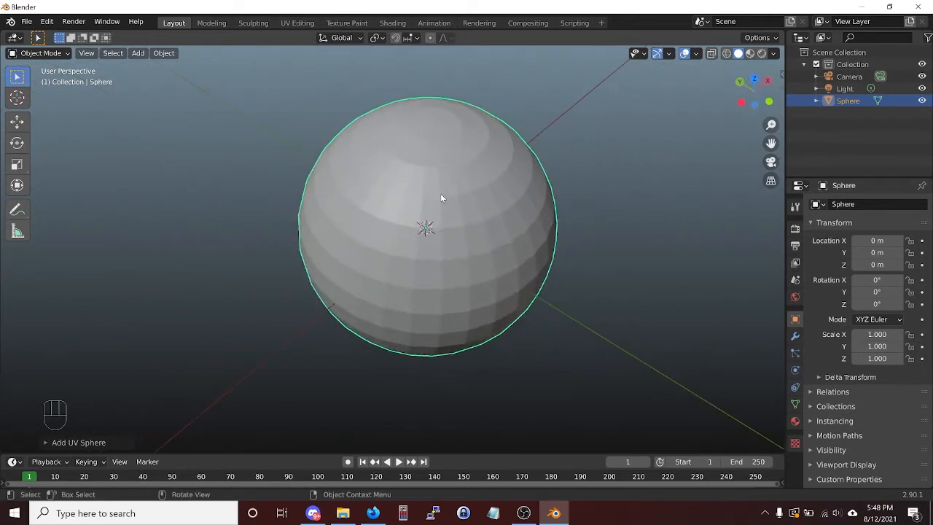
key("shift+z")
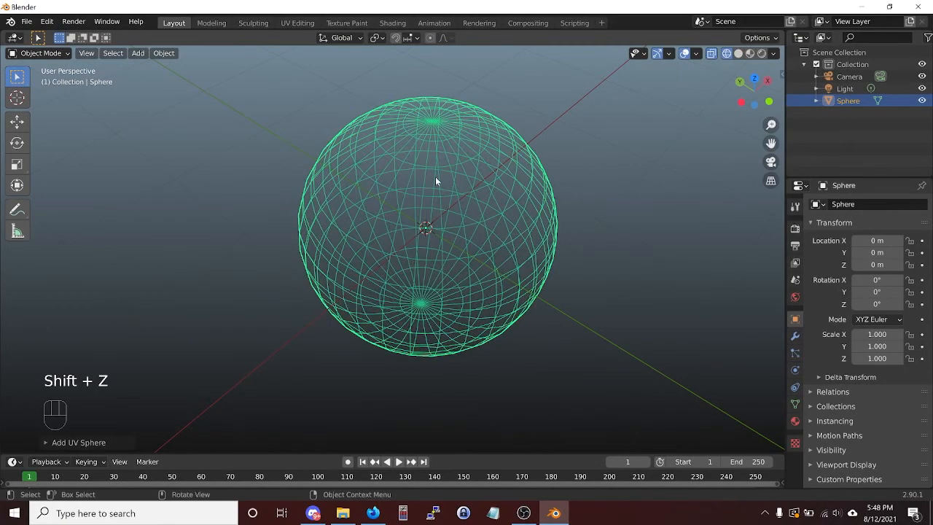
middle_click_drag(432, 157, 434, 197)
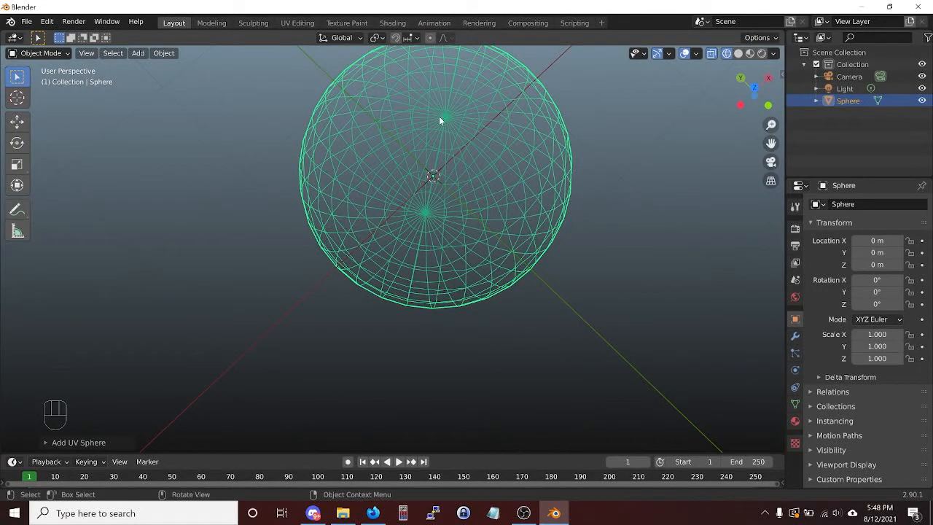
key("shift+z")
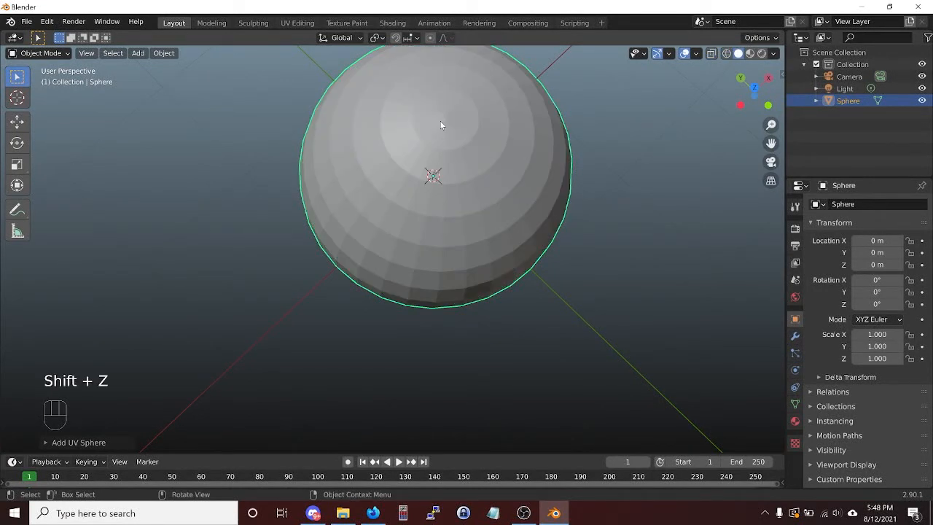
- Delete the UV sphere and add an ico sphere mesh in its place
key("x")
left_click(441, 121)
key("shift+a")
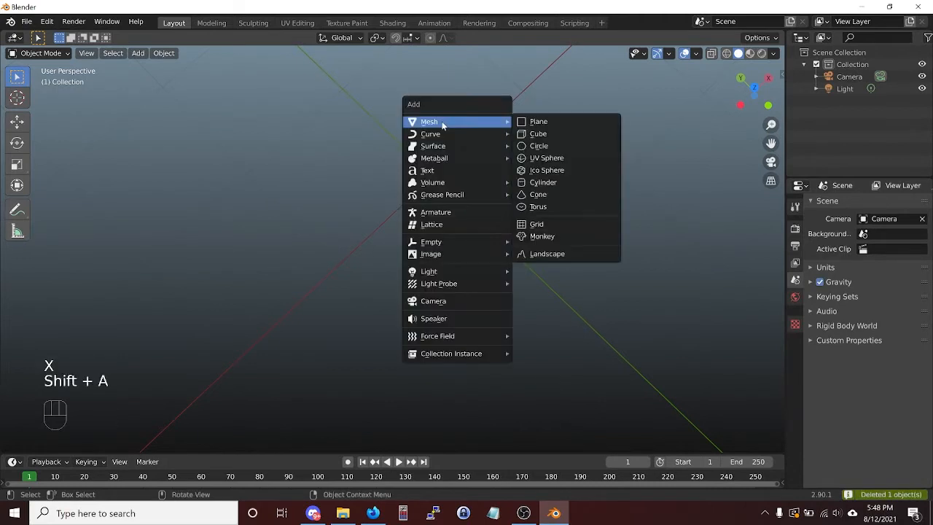
left_click(546, 170)
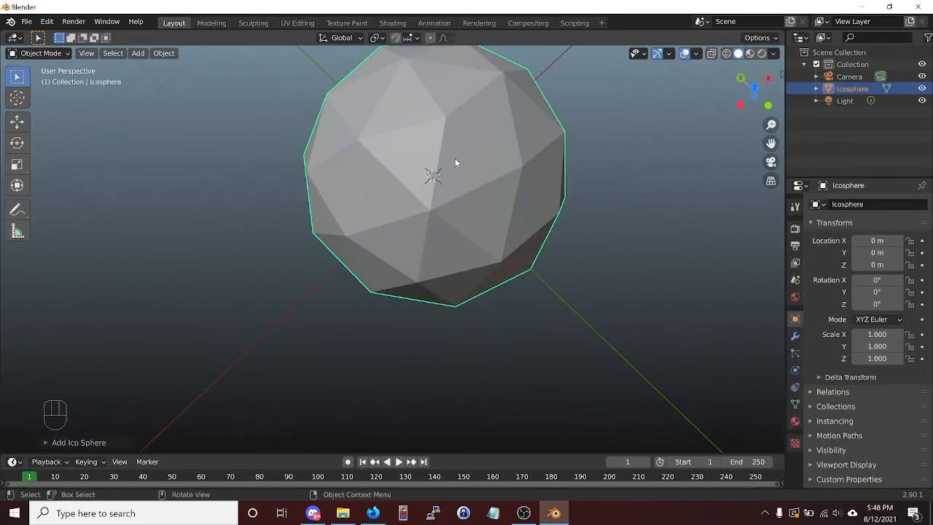
- Examine the ico sphere's faces from another angle in wireframe and solid shading
key("shift+a")
mouse_move(439, 162)
middle_mouse_down()
mouse_move(456, 154)
mouse_move(473, 196)
mouse_move(396, 129)
mouse_move(451, 160)
mouse_move(371, 131)
mouse_move(483, 262)
mouse_move(433, 290)
mouse_move(393, 250)
mouse_move(499, 258)
middle_mouse_up()
key("shift+z")
key("shift+z")
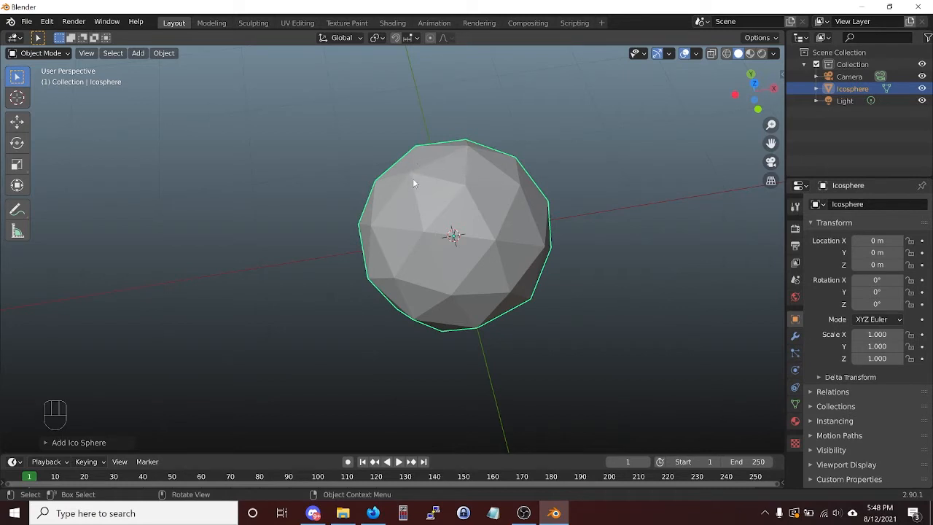
- Set the new ico sphere's radius to 1.13 m and its subdivisions to 6
left_click(81, 441)
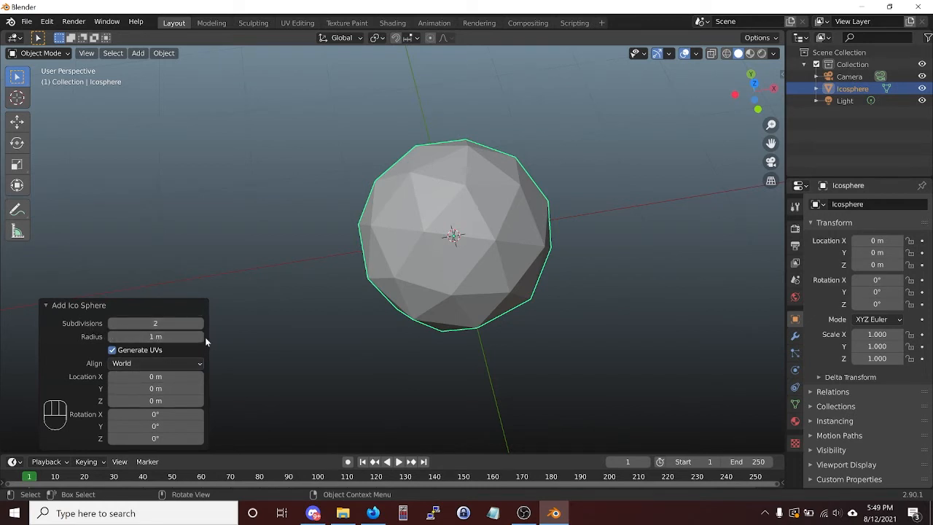
mouse_move(202, 335)
left_mouse_down()
mouse_move(191, 335)
mouse_move(212, 335)
left_mouse_up()
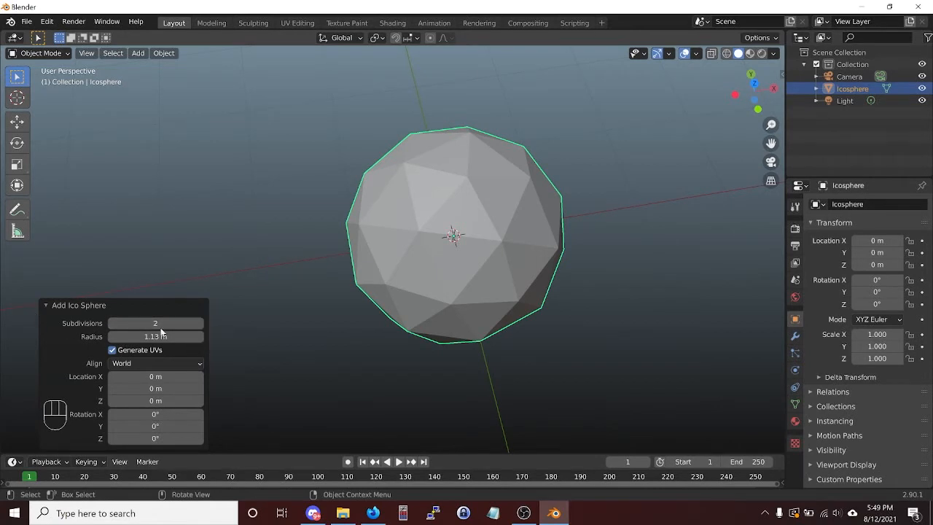
left_click(200, 324)
left_click(201, 324)
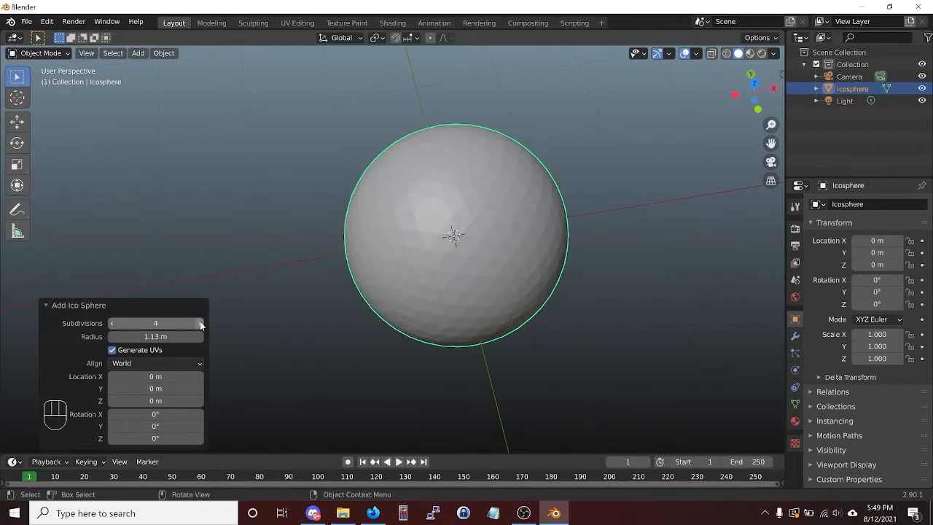
left_click(201, 324)
left_click(201, 324)
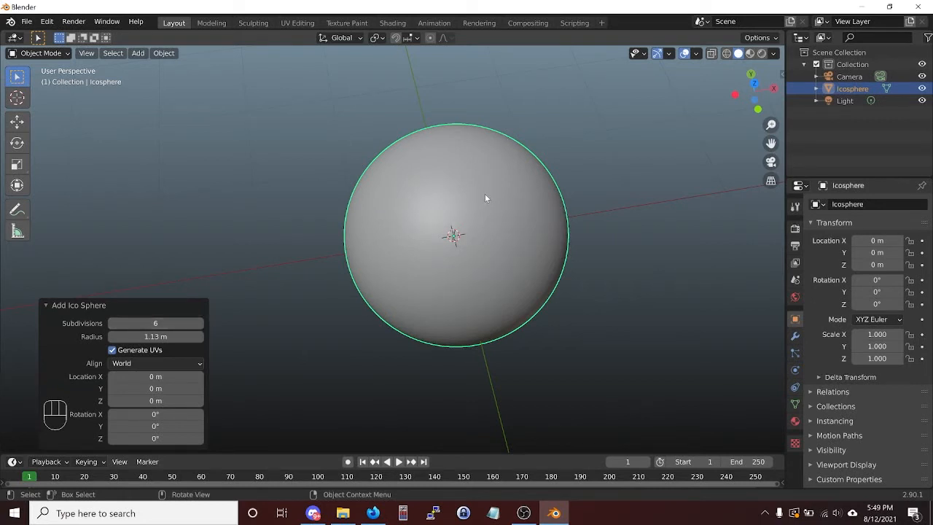
- Inspect the density of the subdivided ico sphere's mesh in wireframe and return to solid shading
key("shift+z")
scroll(495, 208, "up", 3)
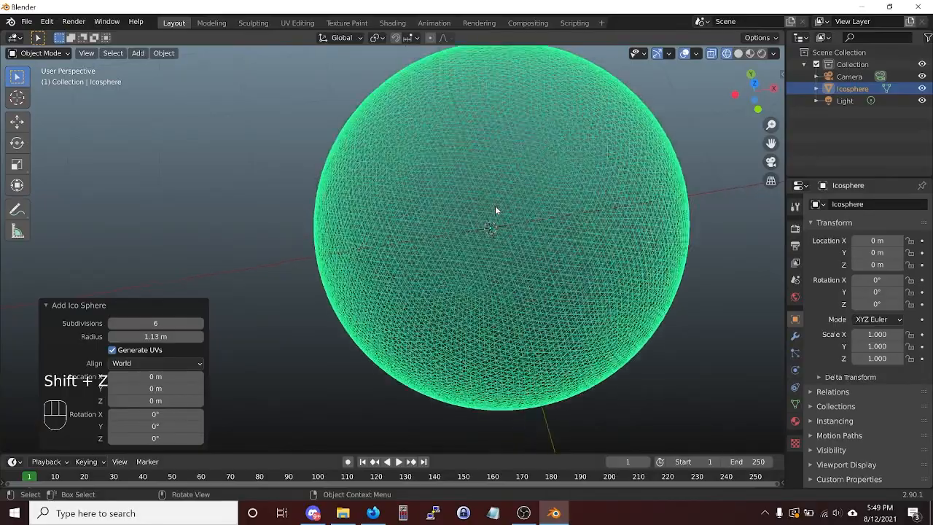
scroll(496, 208, "up", 4)
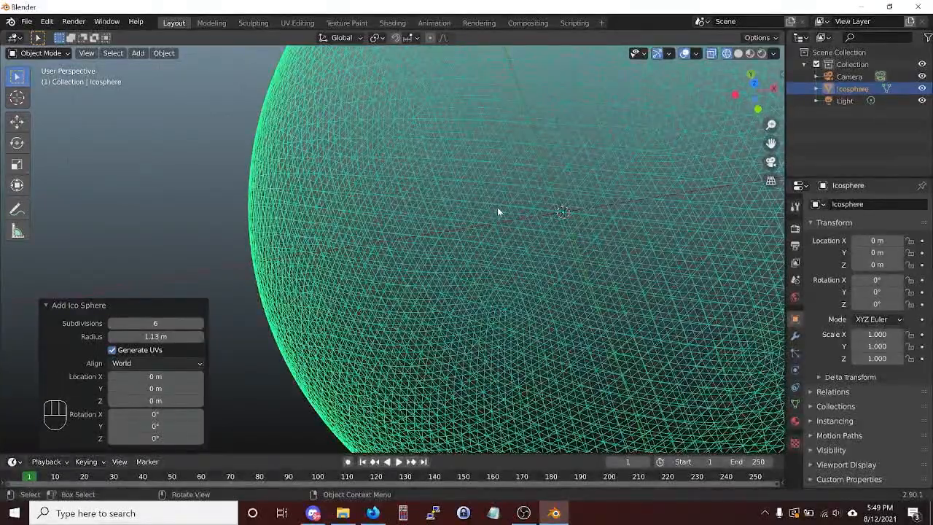
scroll(497, 212, "down", 6)
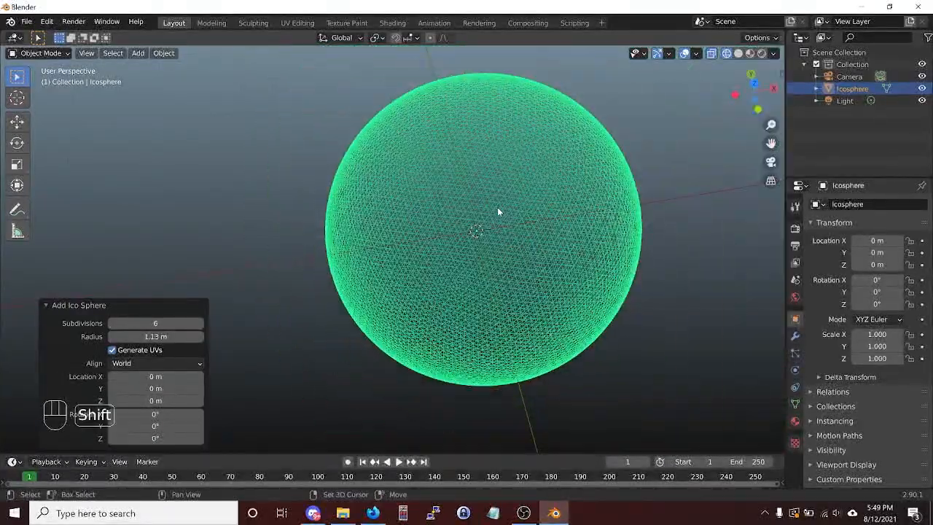
key("shift+z")
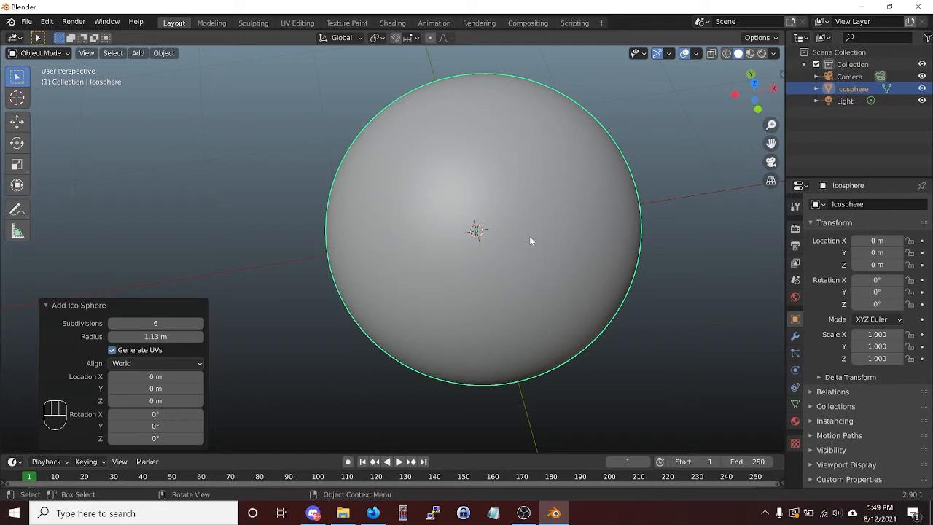
- Lower the ico sphere's subdivisions to 2
scroll(529, 236, "down", 2)
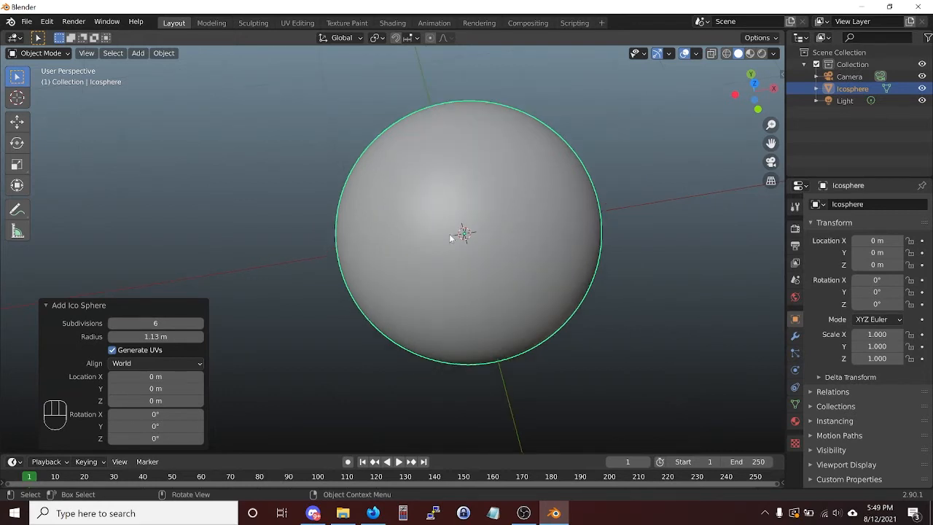
left_click(112, 322)
left_click(112, 323)
left_click(112, 323)
left_click(112, 323)
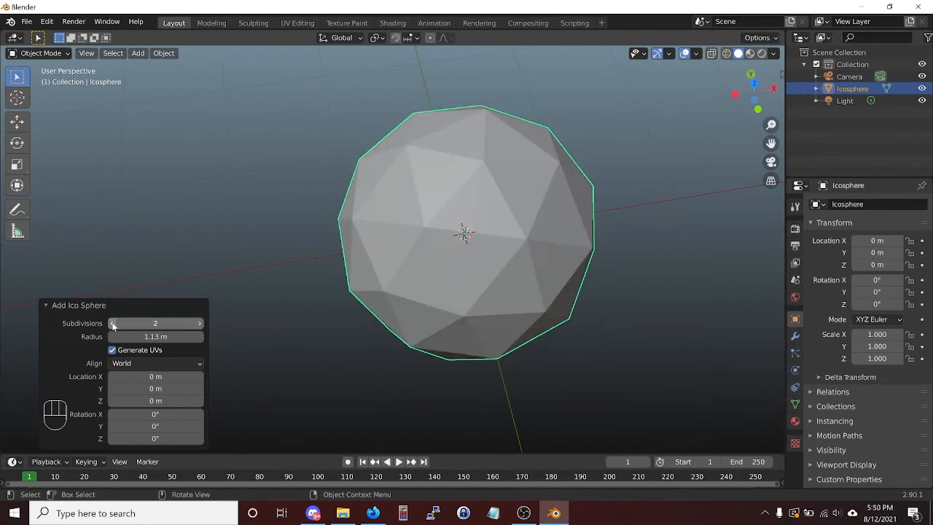
- Raise the ico sphere's subdivisions in stages to 4 and back up to 6
left_click(198, 325)
left_click(198, 325)
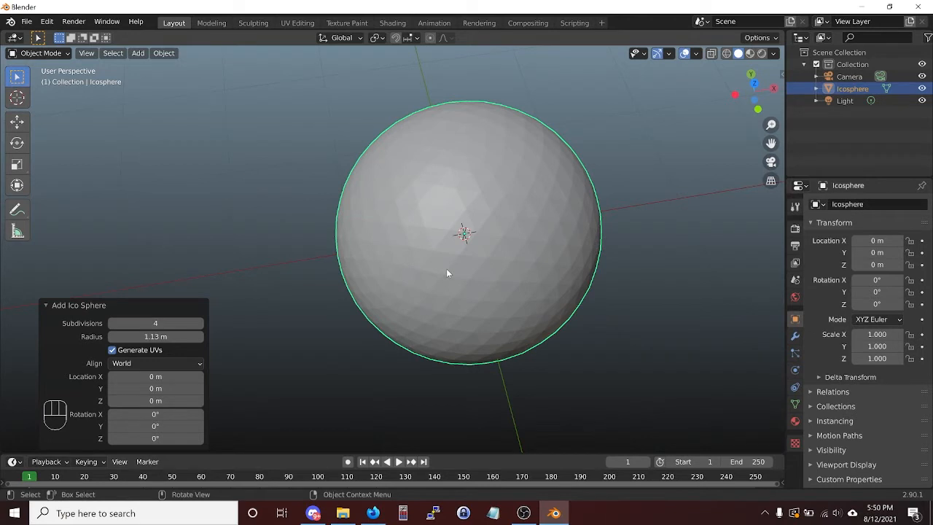
left_click(199, 325)
left_click(198, 325)
left_click(198, 325)
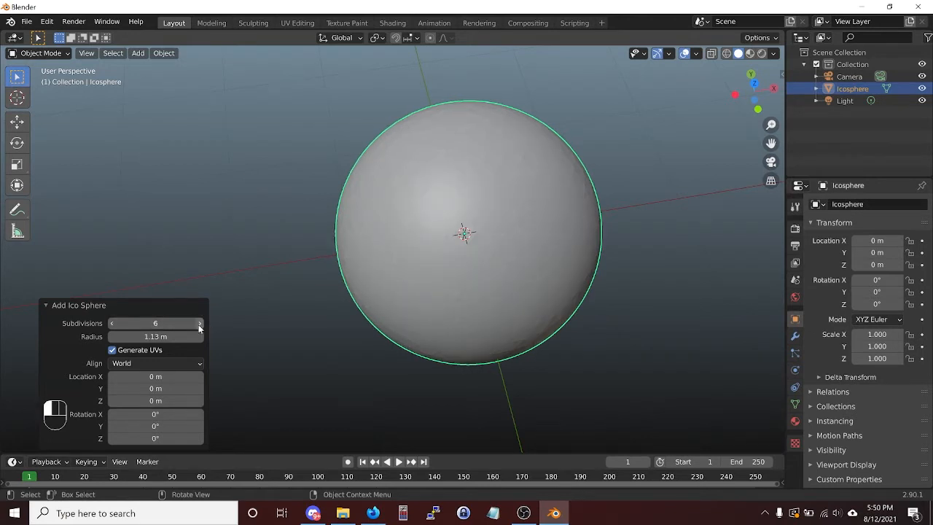
- Set the ico sphere's subdivisions to 2 for a low-poly, faceted shape
middle_click_drag(427, 233, 453, 270)
left_click(145, 323)
type("2")
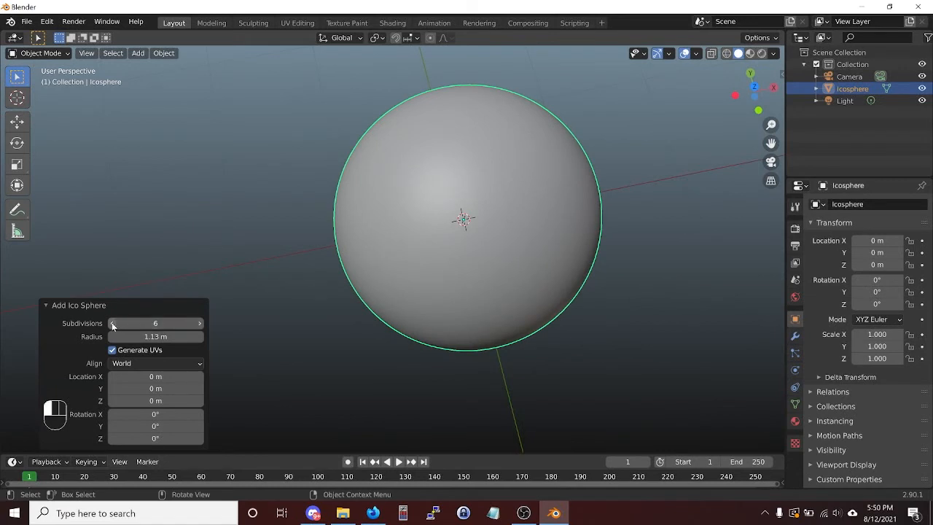
key("Return")
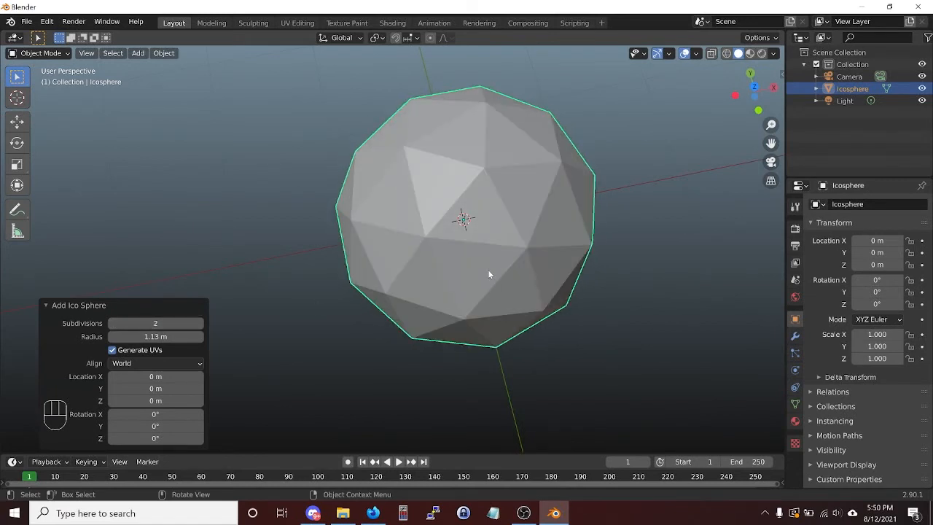
- Delete the ico sphere and add a UV sphere mesh in its place
key("x")
left_click(481, 209)
key("shift")
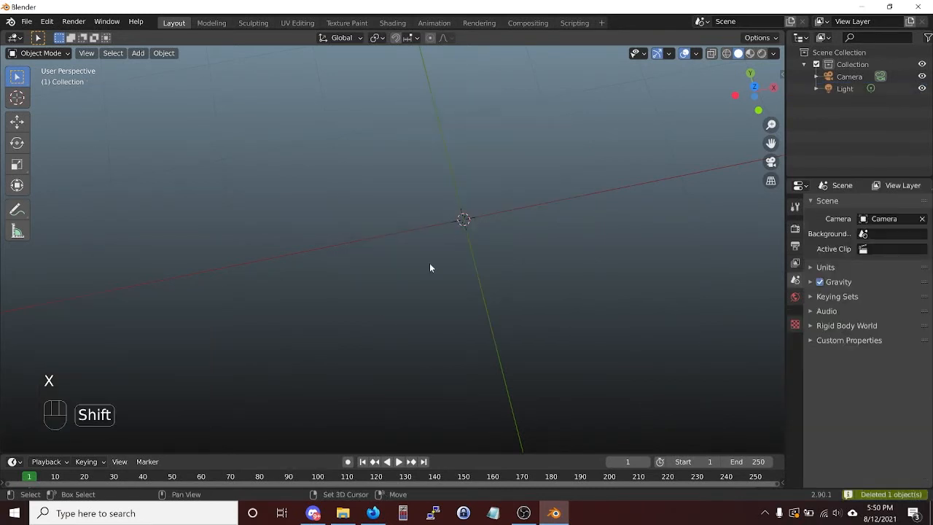
key("shift+a")
mouse_move(466, 226)
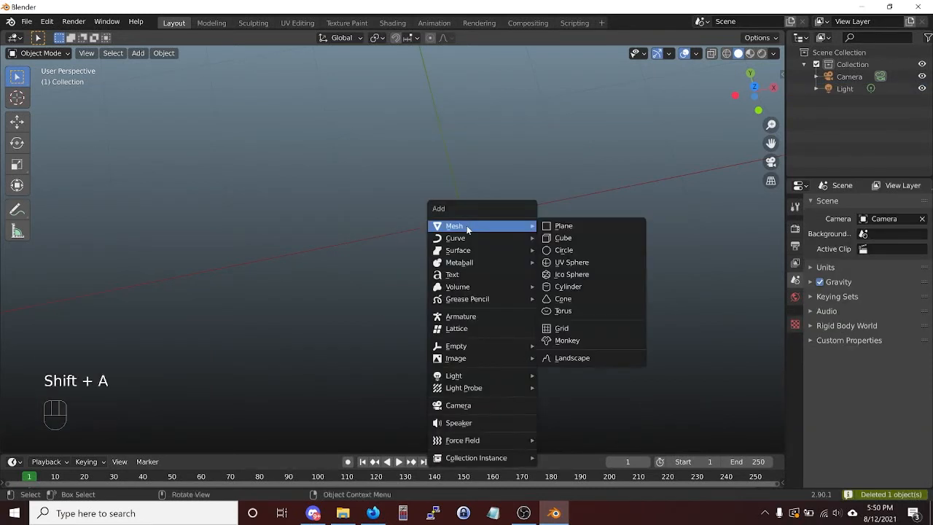
left_click(590, 264)
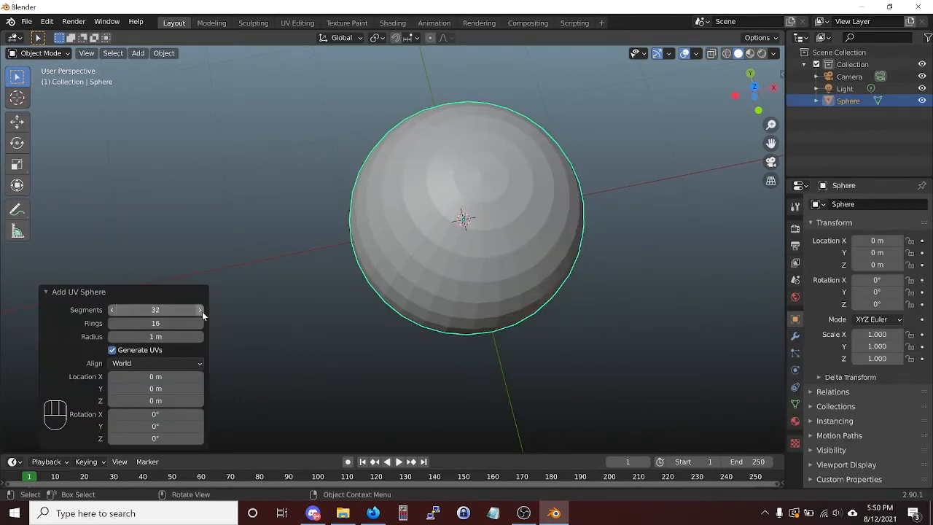
- Lower the UV sphere's segments gradually to 8
left_click(113, 310)
left_click(113, 310)
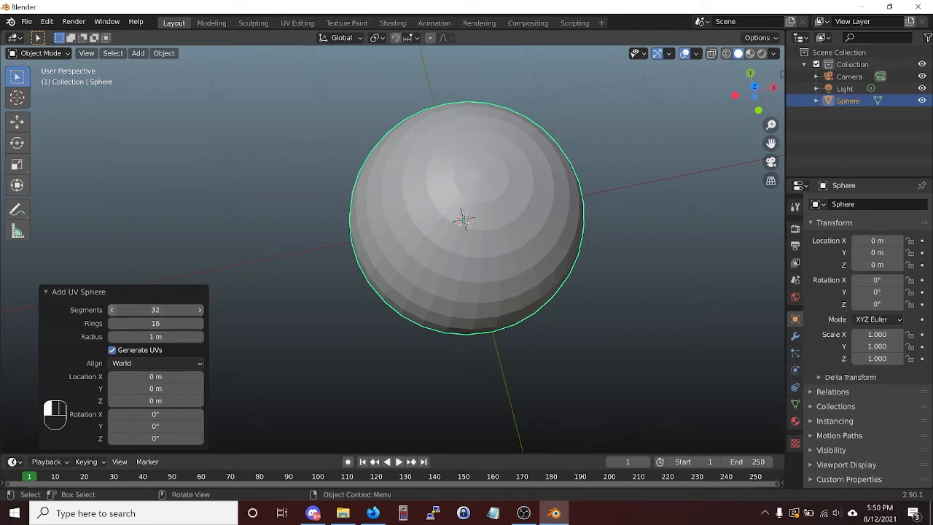
left_click(113, 310)
left_click(113, 310)
left_click(113, 310)
left_click(113, 309)
left_click(112, 309)
left_click(113, 309)
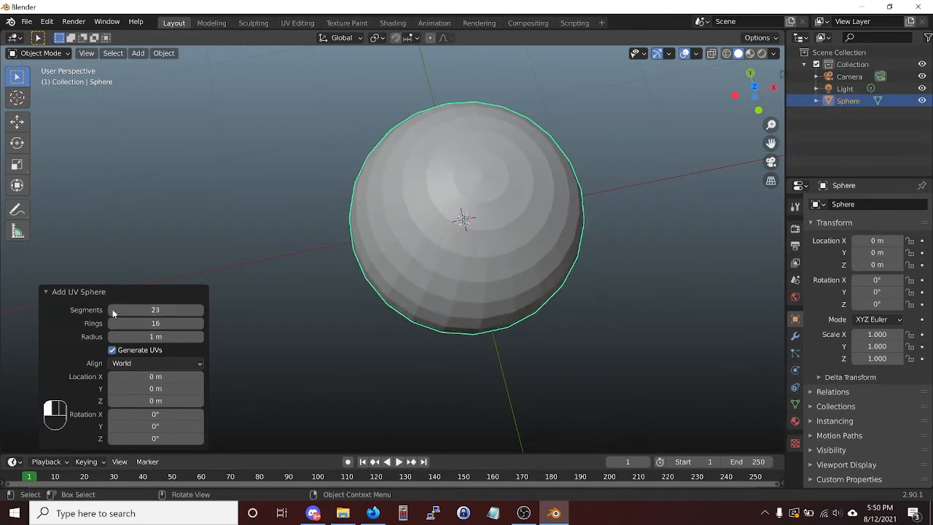
left_click(113, 310)
left_click(113, 310)
left_click(113, 309)
left_click(113, 309)
left_click(113, 309)
left_click(113, 309)
left_click(113, 310)
left_click(113, 309)
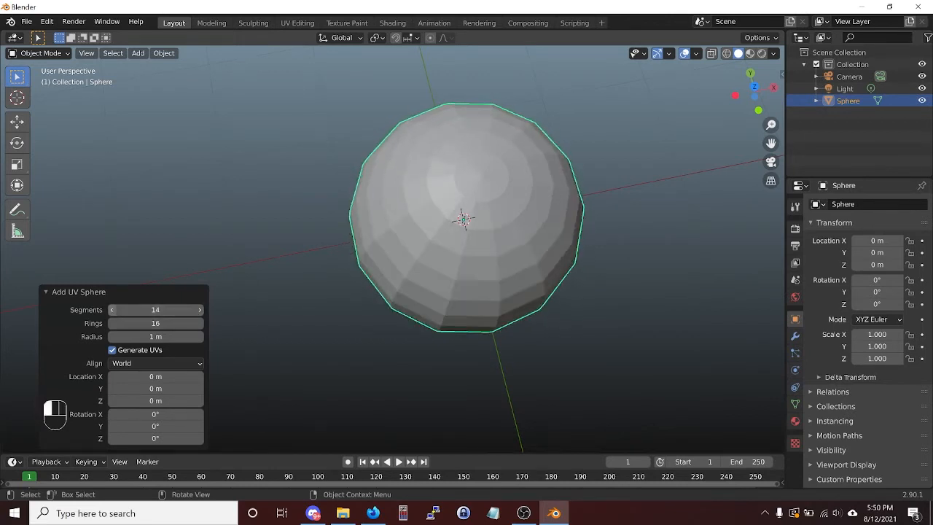
left_click(113, 310)
left_click(113, 310)
left_click(113, 310)
left_click(113, 310)
left_click(113, 310)
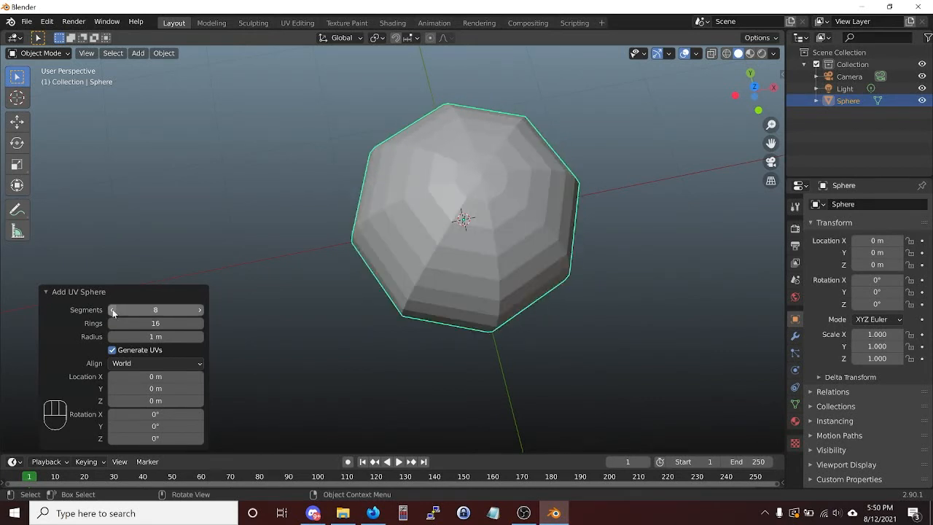
- Raise the UV sphere's ring count slightly, and reduce it step by step to 8
middle_click_drag(450, 342, 484, 248)
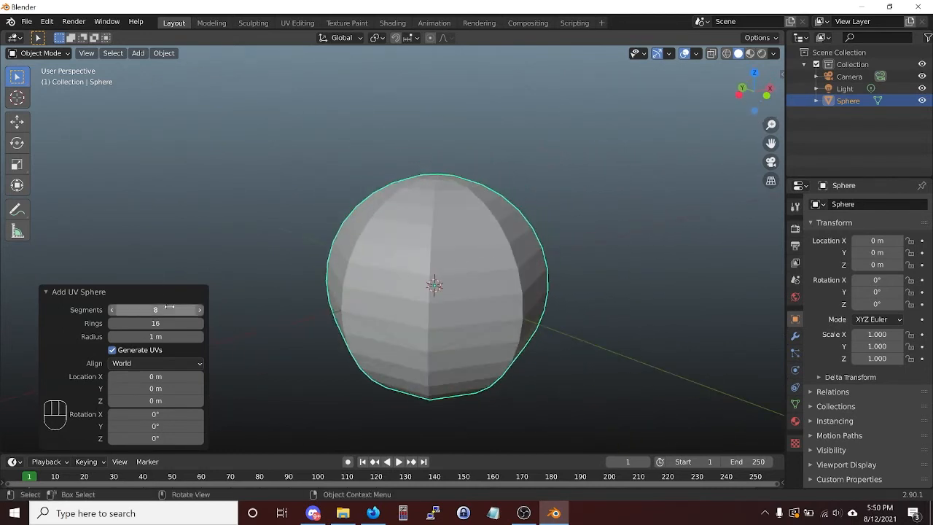
left_click(199, 323)
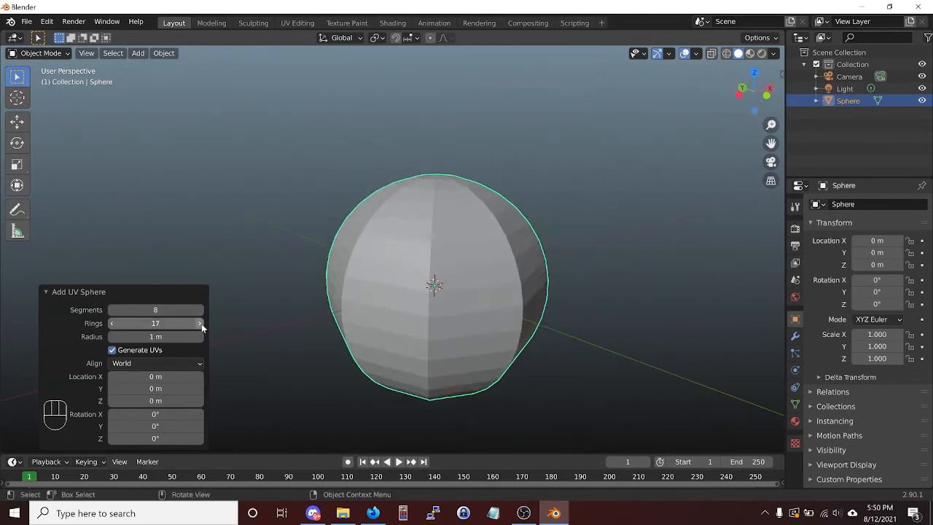
left_click(201, 324)
left_click(202, 324)
left_click(202, 325)
left_click(111, 323)
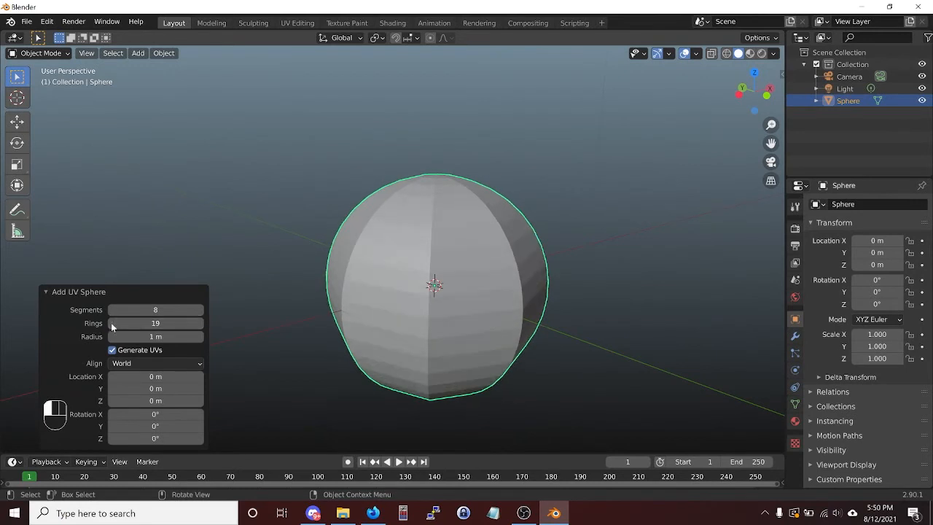
left_click(111, 324)
left_click(112, 324)
left_click(112, 323)
left_click(111, 323)
left_click(111, 323)
left_click(112, 324)
left_click(111, 323)
left_click(112, 324)
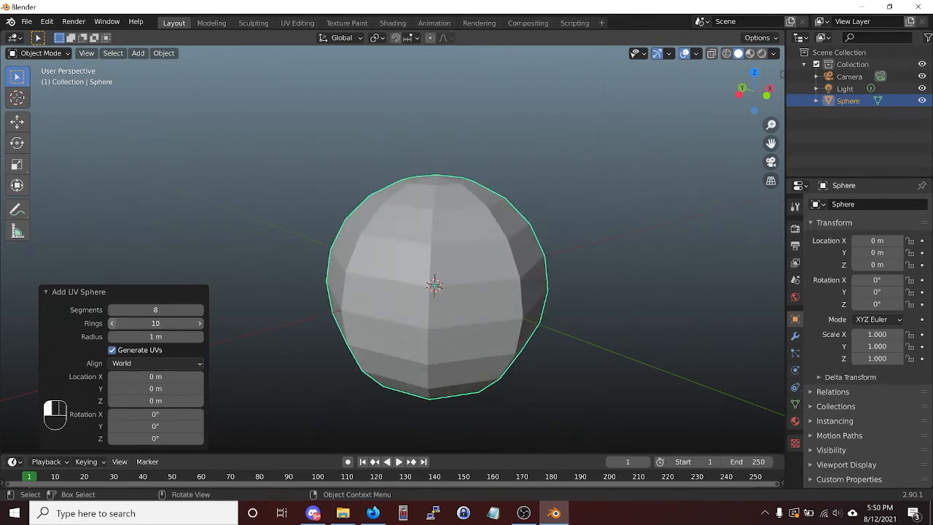
left_click(112, 324)
left_click(111, 324)
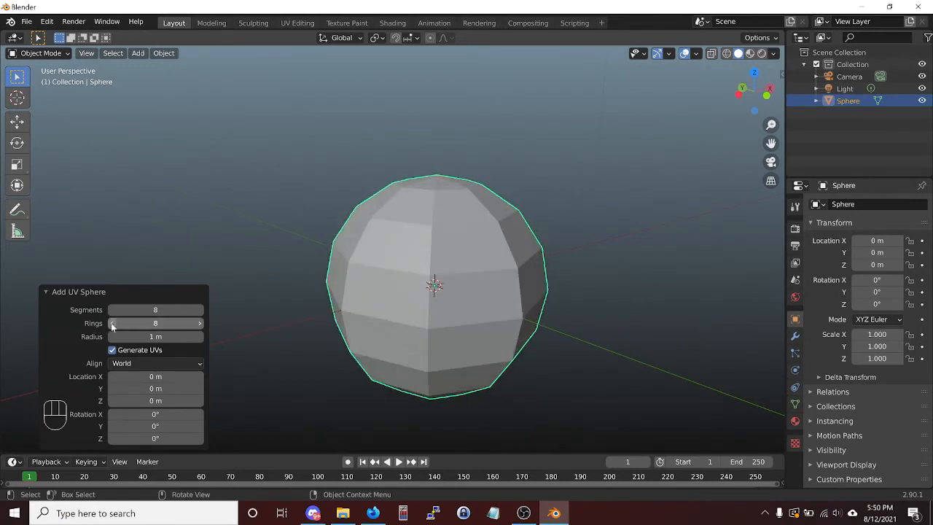
- Increase the UV sphere's rings to 12
left_click(201, 324)
left_click(201, 324)
left_click(201, 324)
left_click(201, 324)
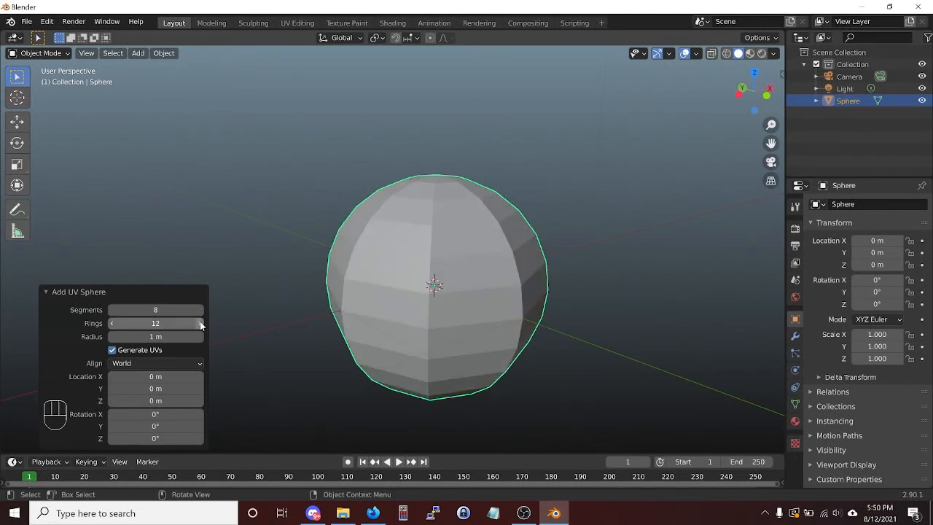
- Raise the UV sphere's segments gradually to 24
left_click(198, 309)
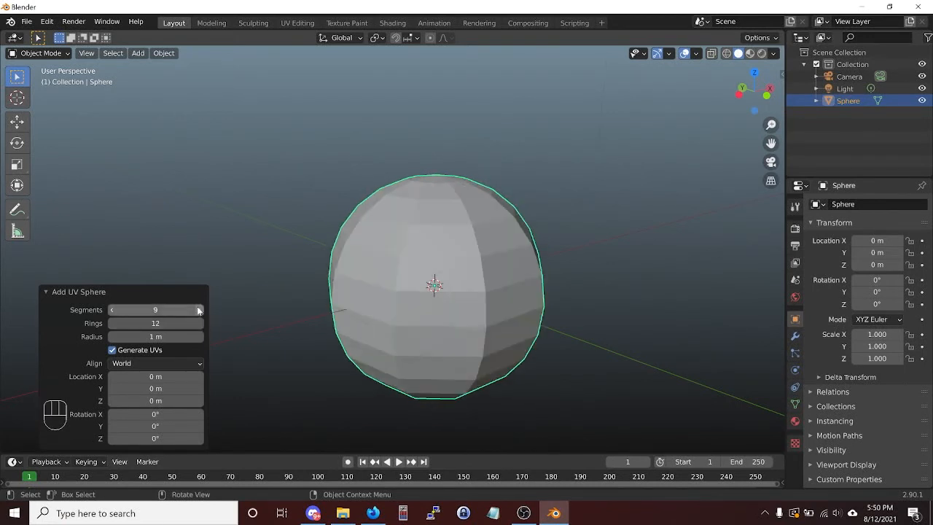
middle_click_drag(469, 267, 489, 269)
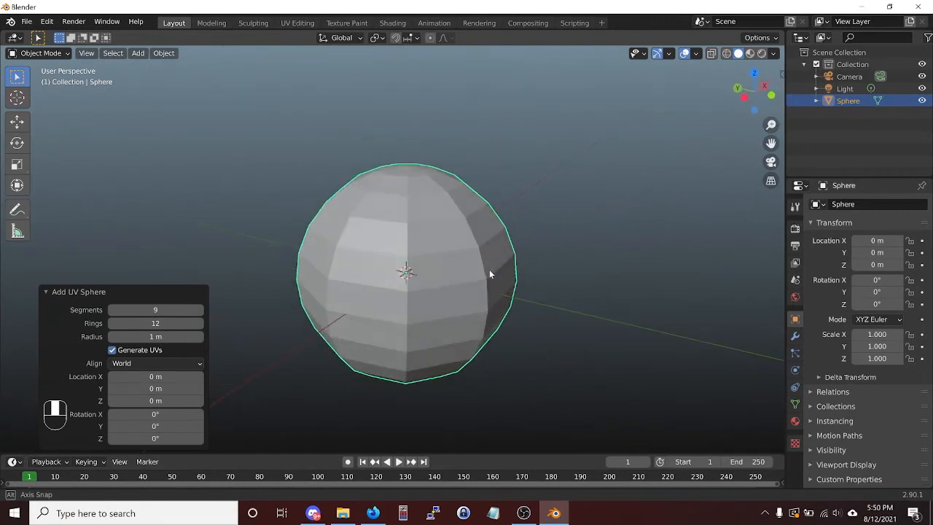
left_click(200, 310)
left_click(200, 310)
left_click(200, 310)
left_click(200, 310)
left_click(200, 309)
left_click(200, 309)
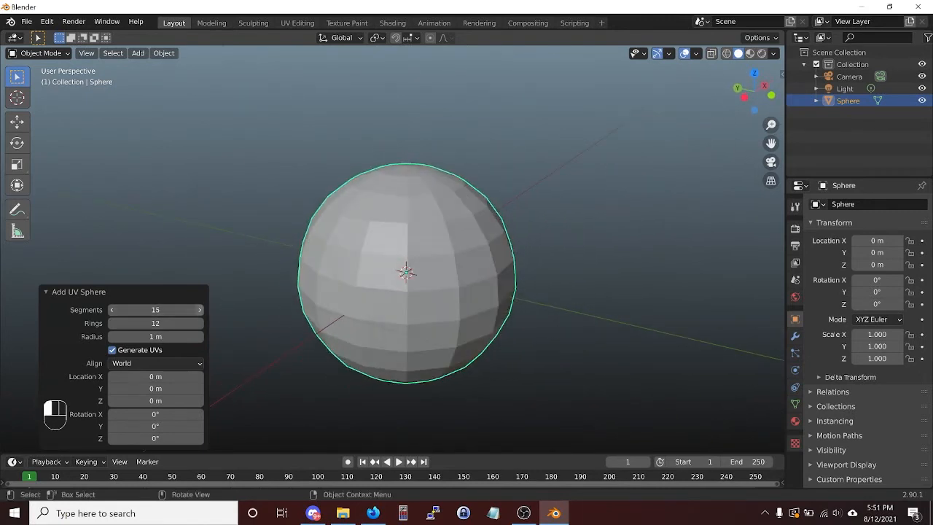
left_click(200, 310)
left_click(200, 310)
left_click(200, 309)
left_click(199, 310)
left_click(199, 310)
left_click(200, 309)
left_click(199, 310)
left_click(200, 310)
left_click(200, 310)
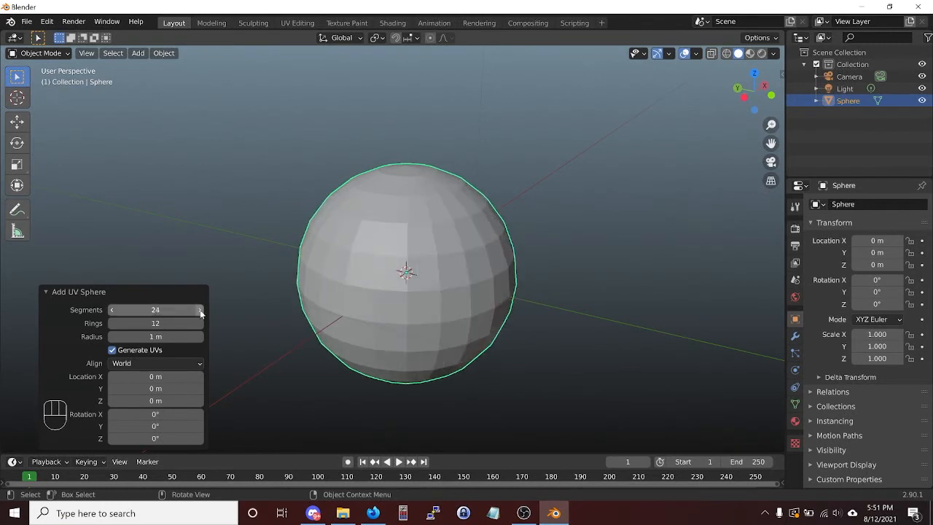
- Set the UV sphere to 150 segments and 50 rings for a very dense mesh
left_click(154, 309)
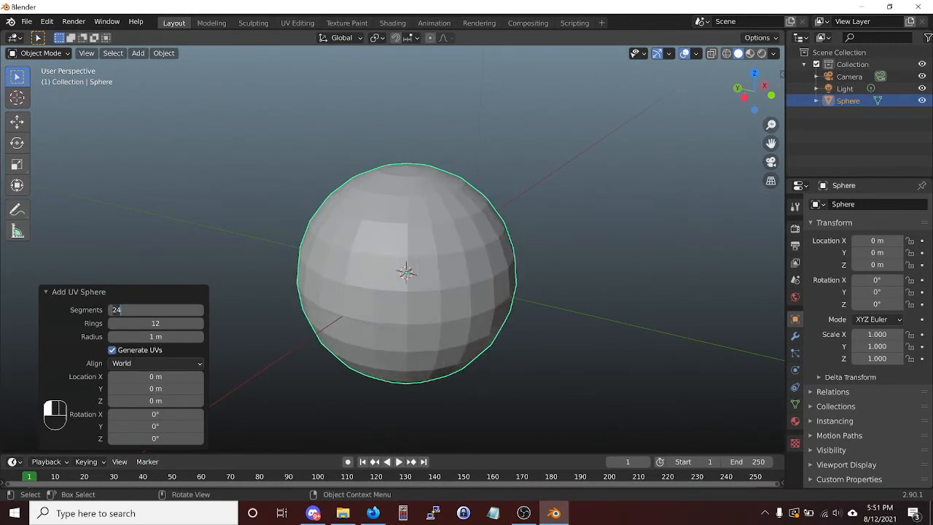
type("150")
key("Return")
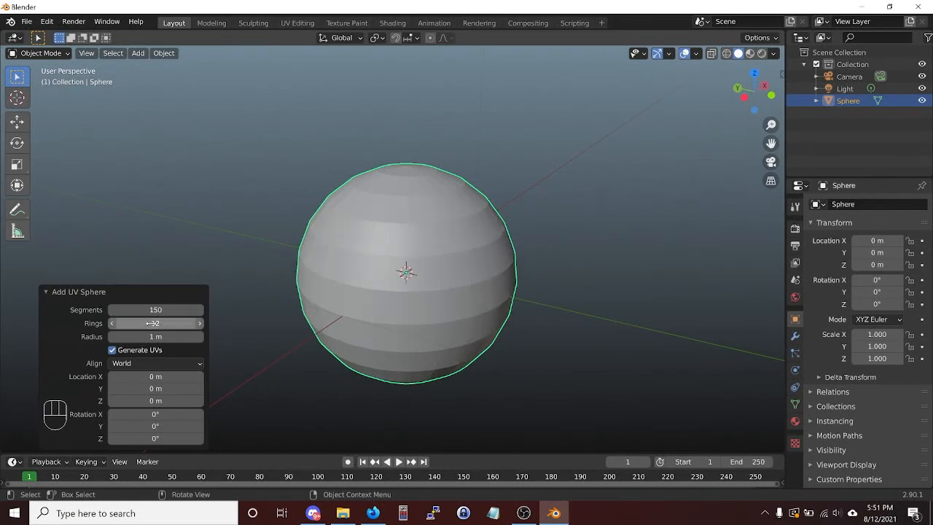
left_click(152, 323)
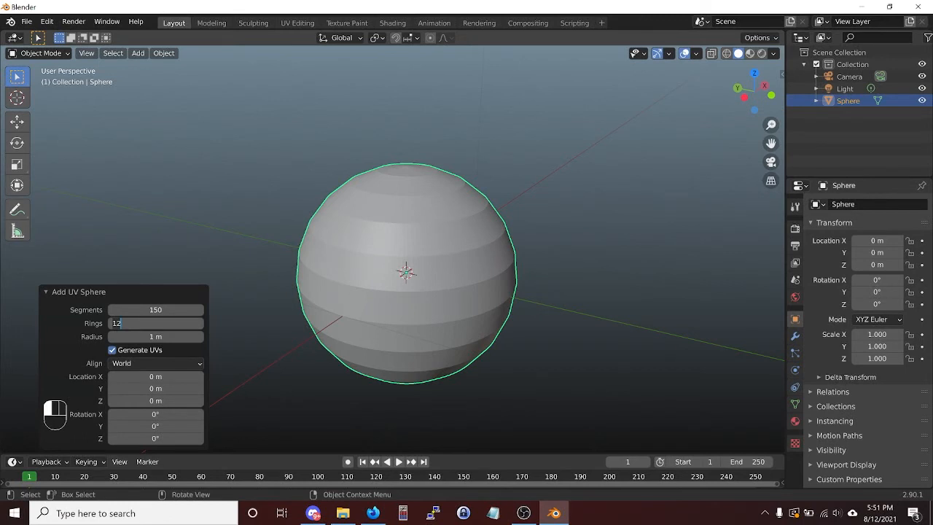
type("50")
key("Return")
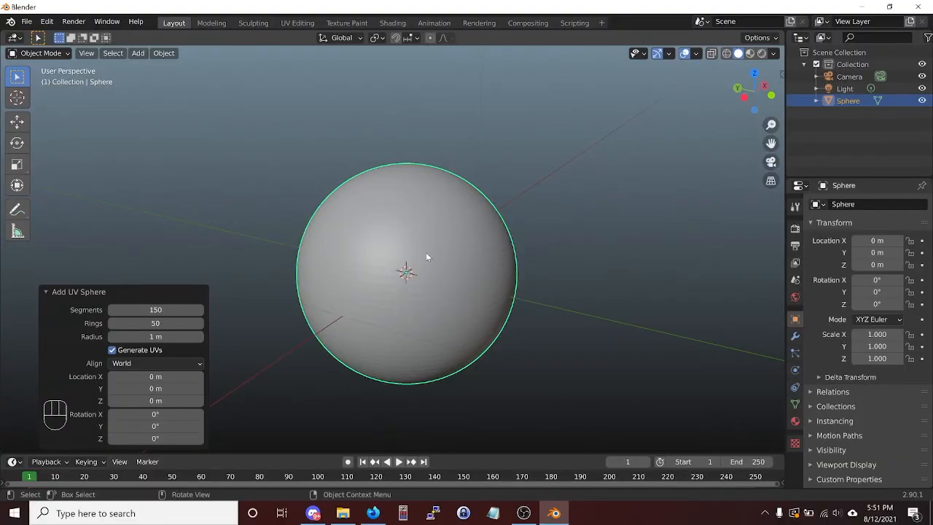
- Inspect the dense UV sphere's mesh up close in wireframe and return to solid shading
key("shift+z")
scroll(426, 254, "up", 4)
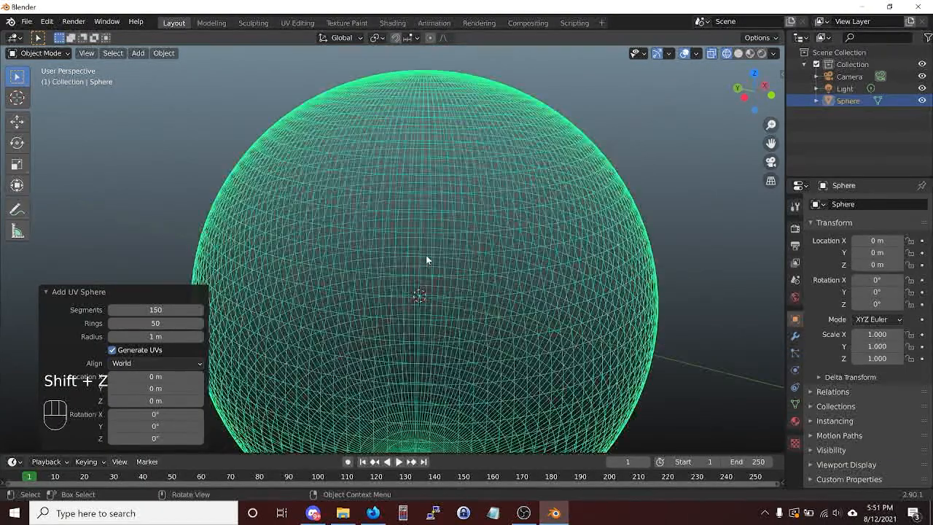
scroll(426, 256, "down", 1)
scroll(427, 256, "up", 3)
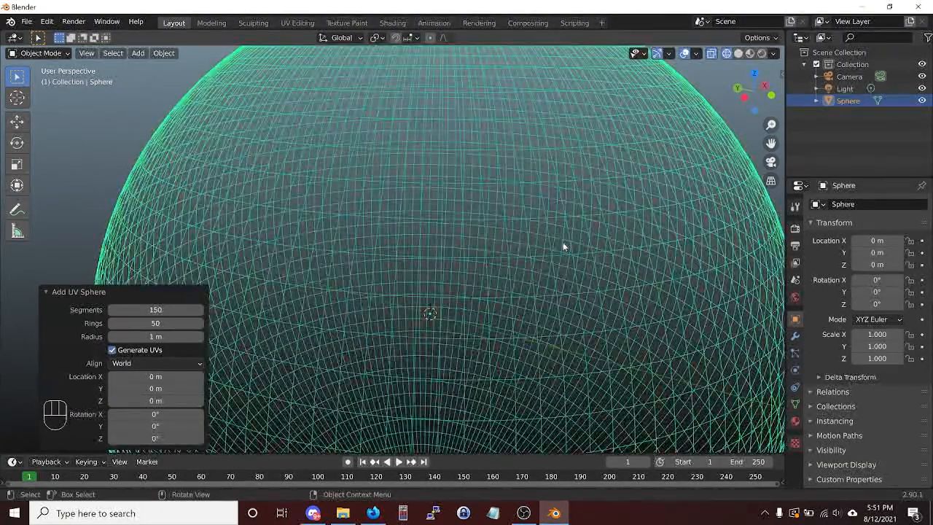
scroll(427, 219, "down", 5)
scroll(428, 215, "down", 1)
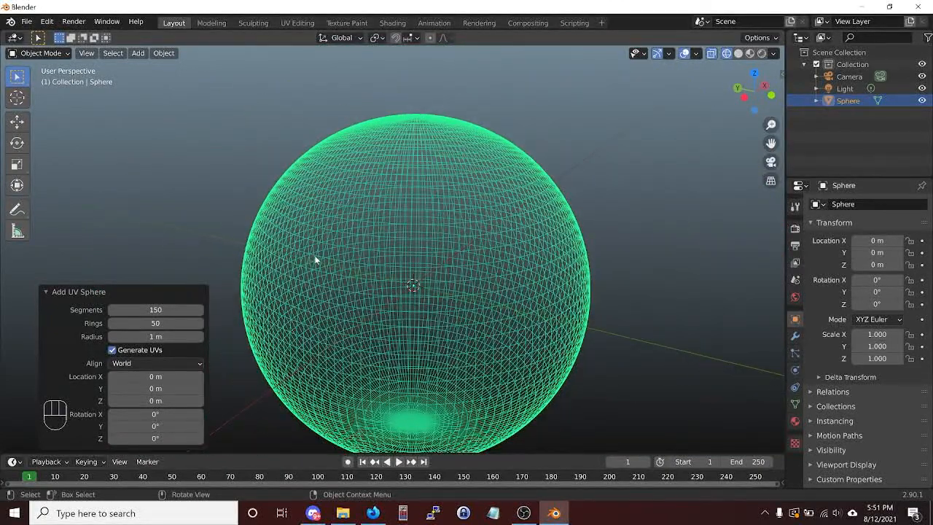
key("shift+z")
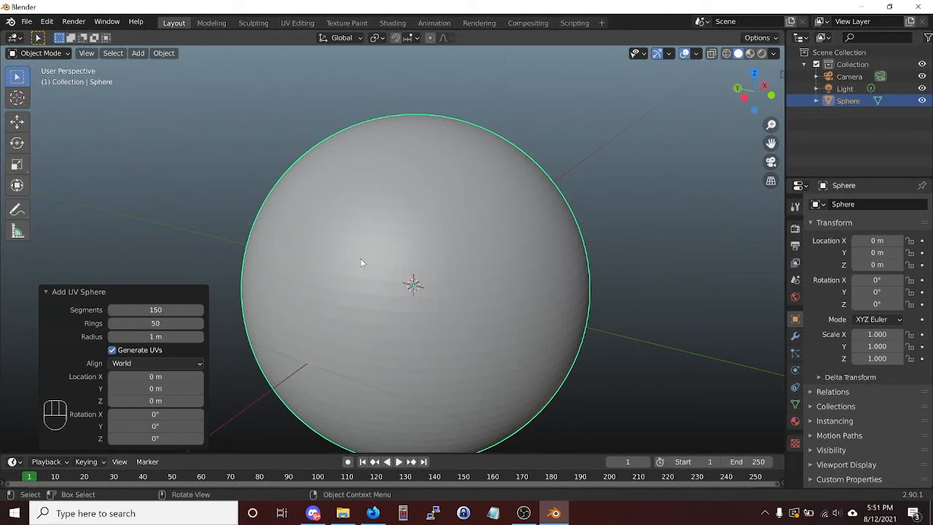
- Set the UV sphere to 32 segments and 16 rings
left_click(155, 310)
type("32")
key("Tab")
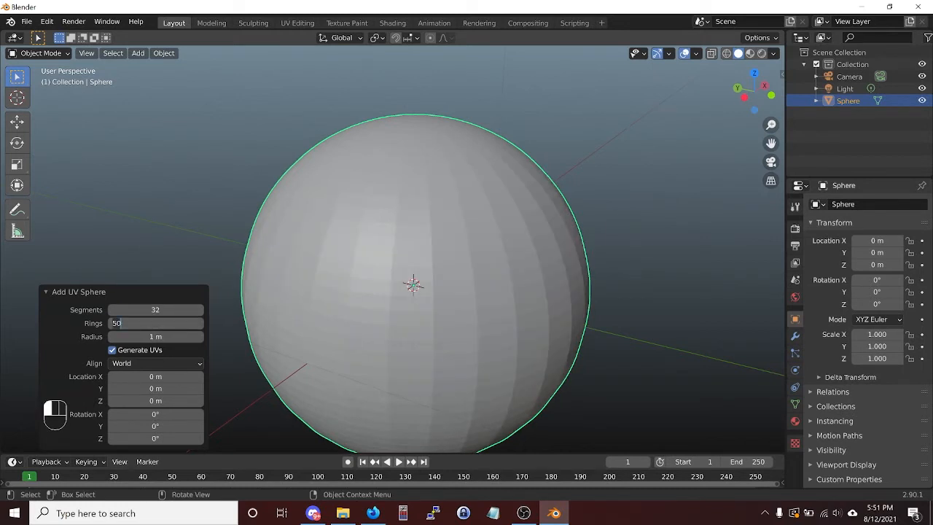
type("16")
key("Return")
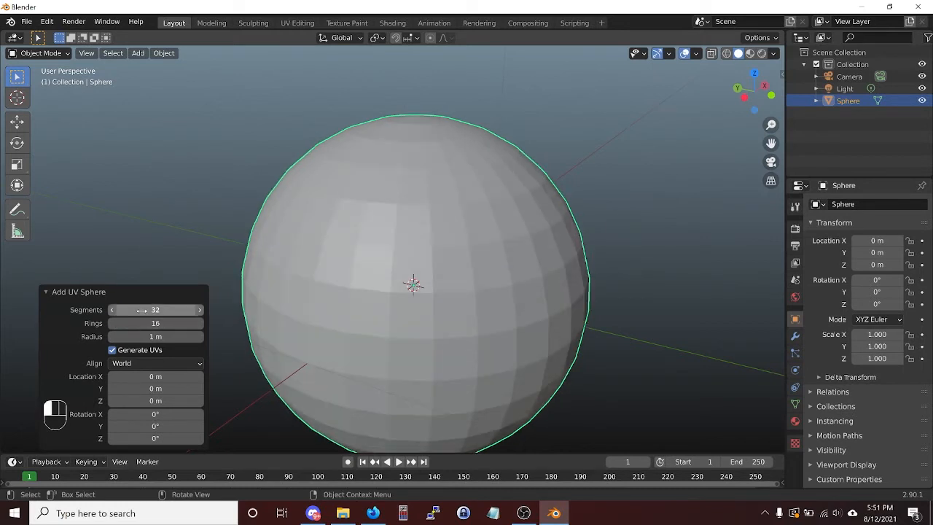
- Apply Shade Smooth to the UV sphere
left_click(428, 260)
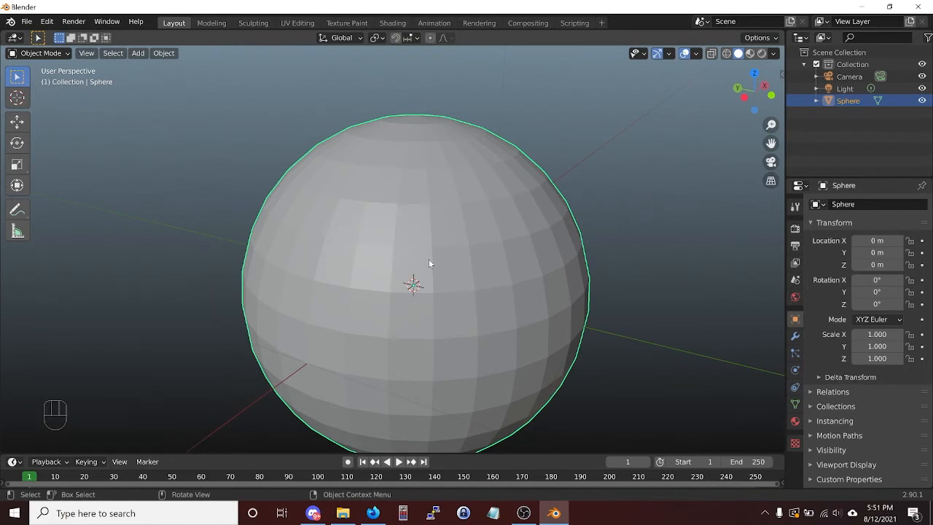
middle_click_drag(428, 260, 431, 269)
scroll(431, 269, "down", 1)
right_click(431, 272)
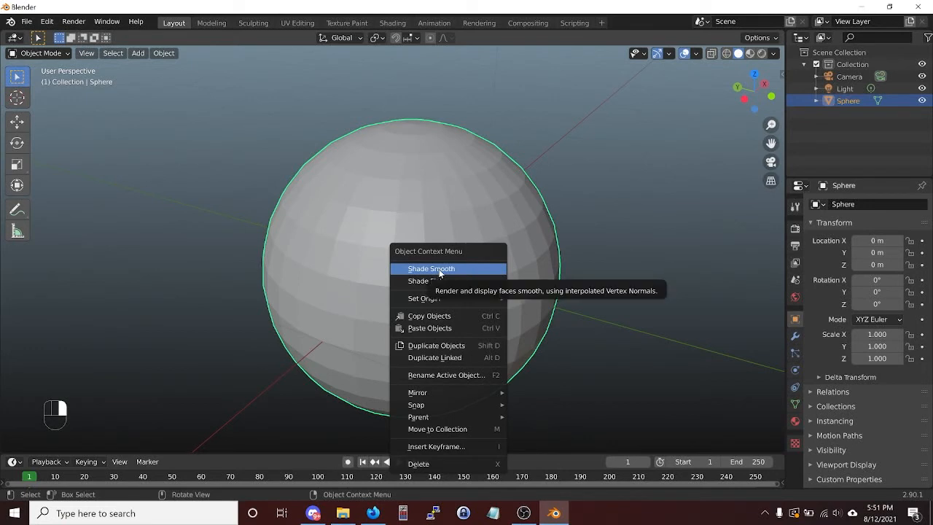
left_click(439, 269)
- Examine the smooth-shaded sphere's surface and outline from several angles and distances
middle_click_drag(445, 270, 470, 258)
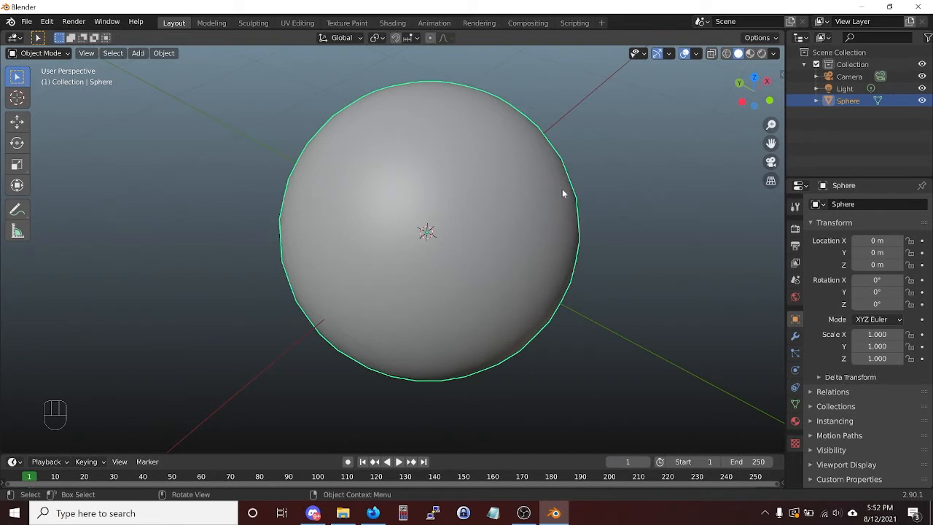
scroll(512, 239, "up", 2)
scroll(512, 239, "down", 4)
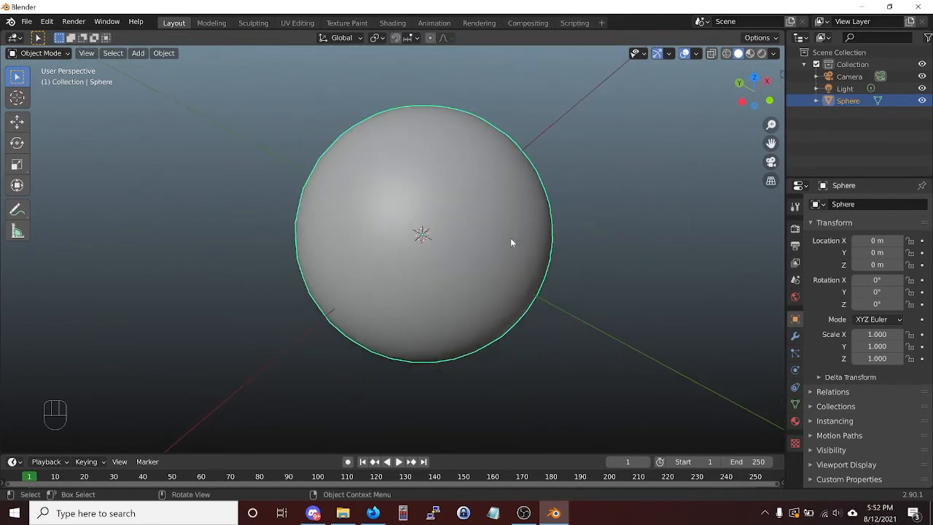
middle_click_drag(510, 238, 521, 198)
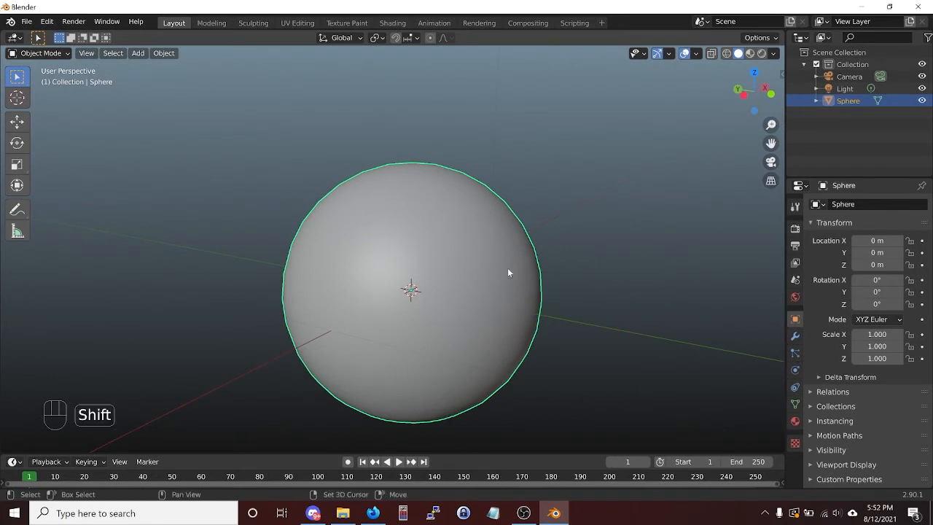
middle_click_drag(508, 270, 495, 214, "shift")
scroll(484, 219, "up", 2)
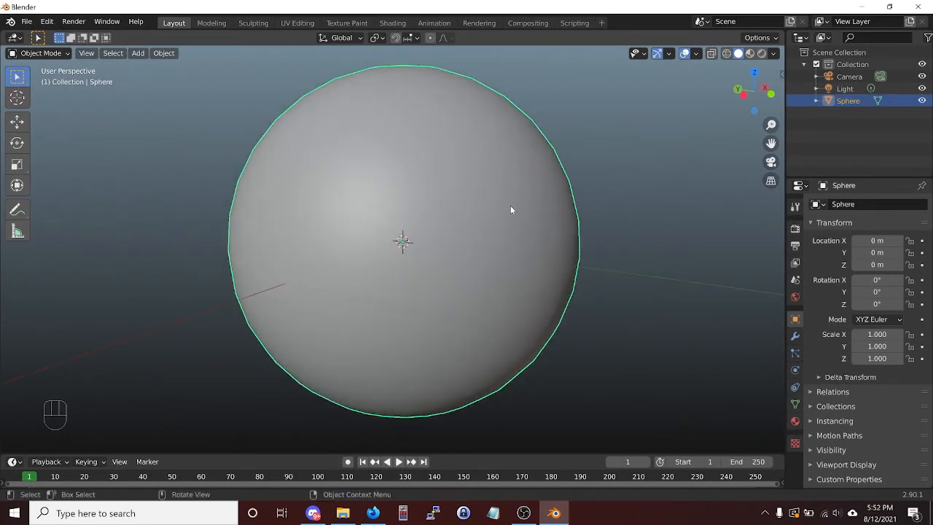
scroll(466, 204, "down", 1)
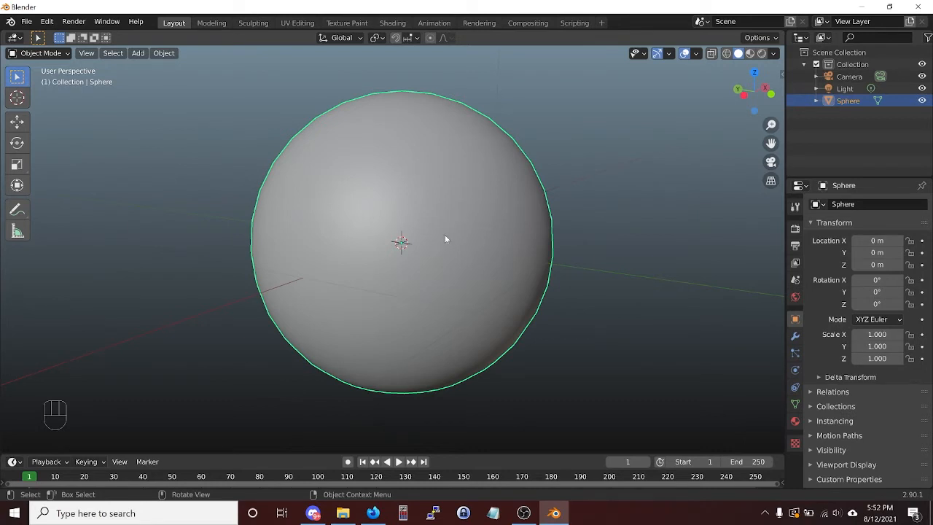
middle_click_drag(390, 166, 395, 175)
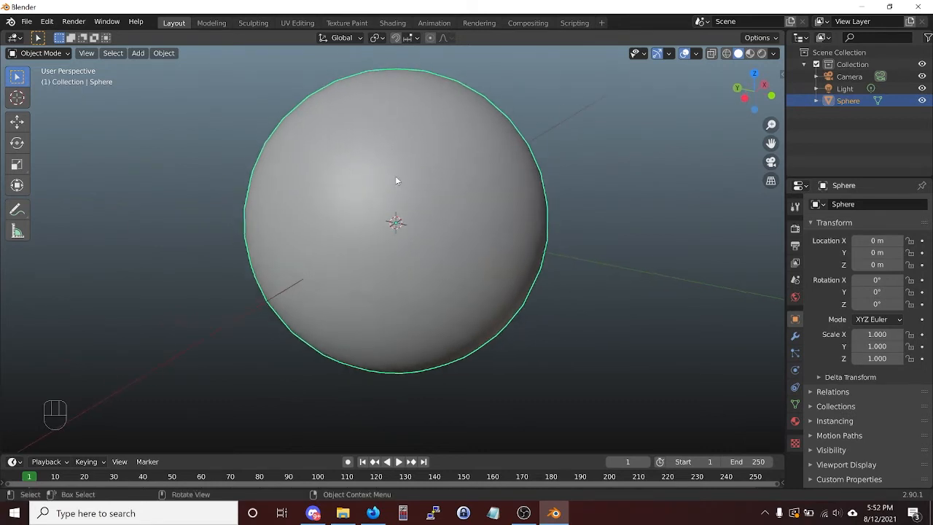
- Switch the sphere to flat shading and return it to smooth shading
right_click(404, 178)
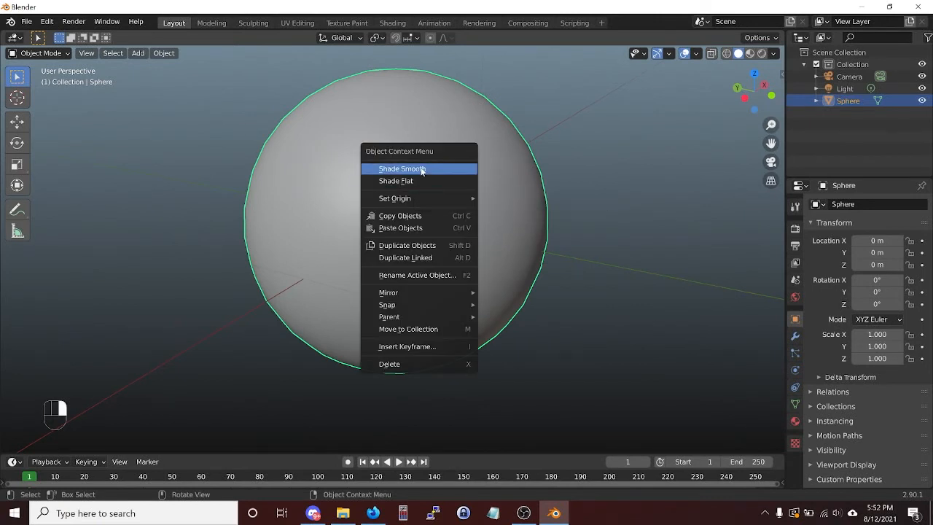
left_click(408, 181)
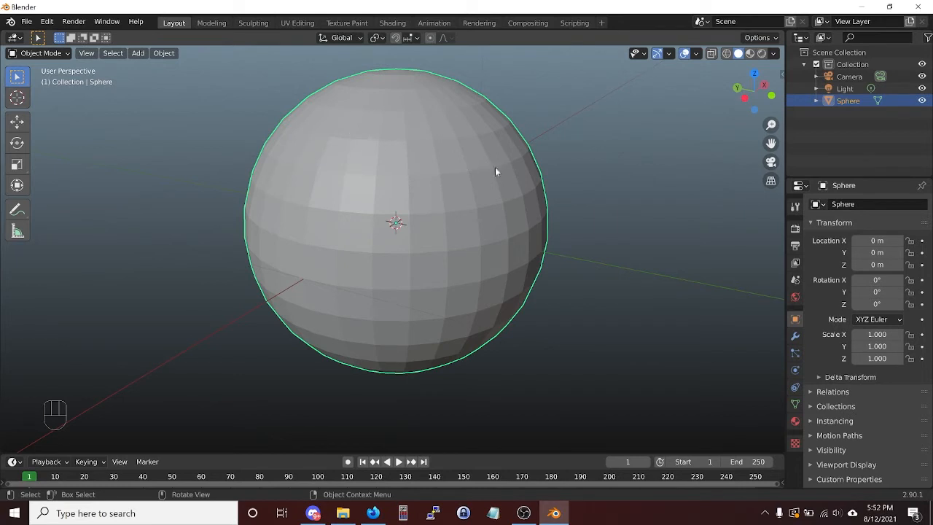
right_click(412, 235)
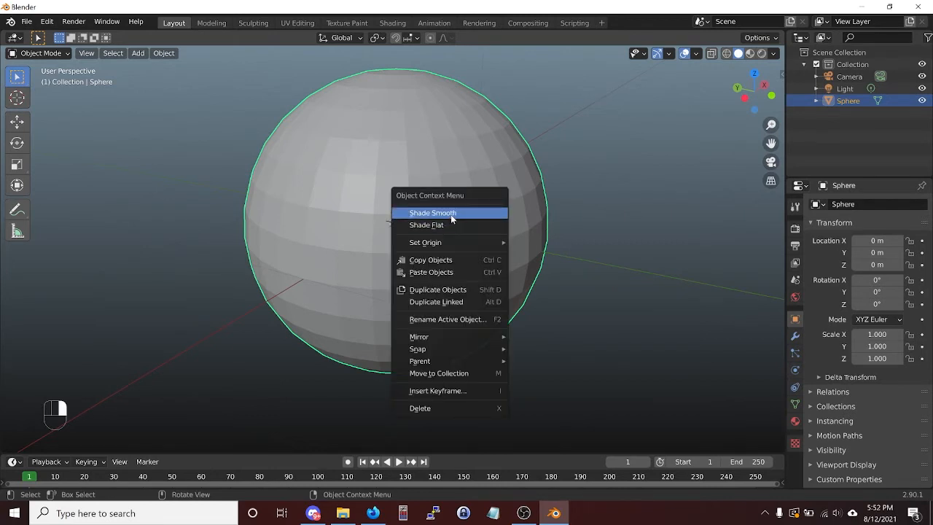
left_click(450, 216)
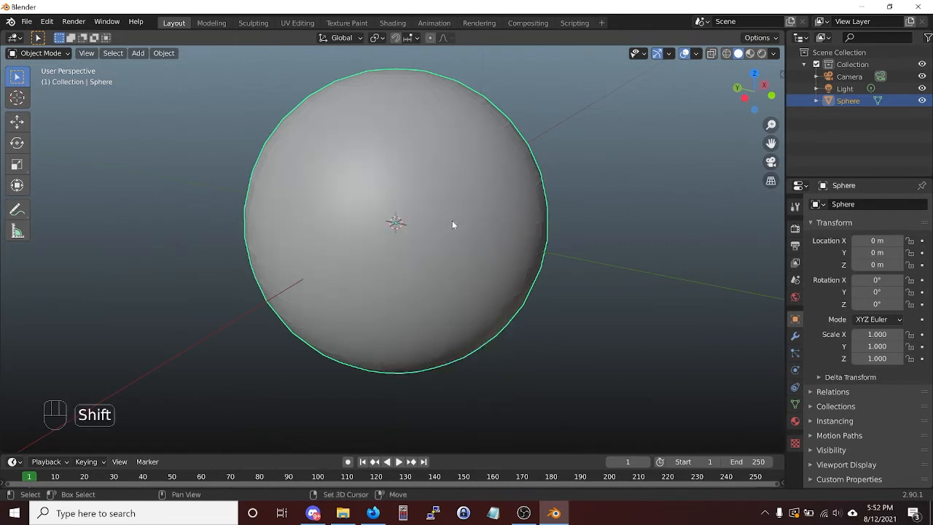
- Check the smooth sphere's mesh in wireframe, return to solid display, and apply Shade Flat to it
key("shift+z")
mouse_move(425, 156)
middle_mouse_down()
mouse_move(404, 210)
mouse_move(433, 160)
middle_mouse_up()
key("shift+z")
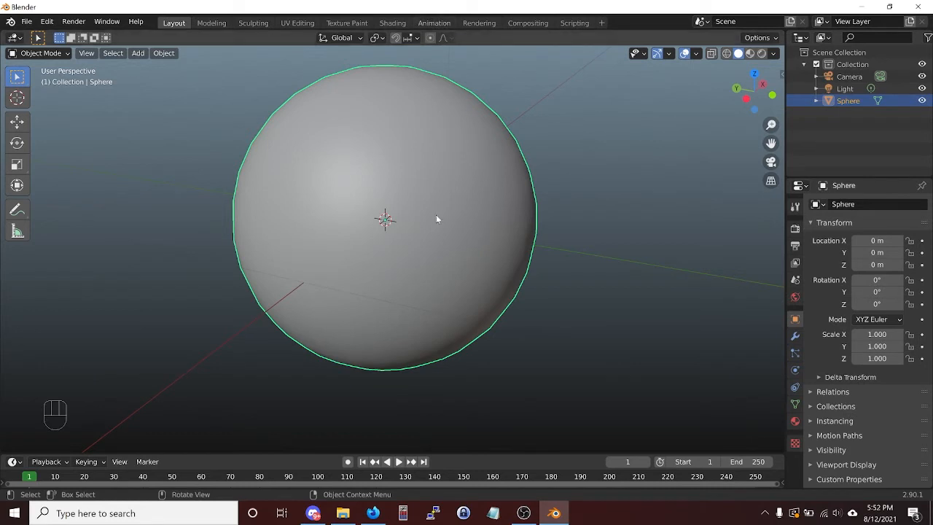
right_click(437, 187)
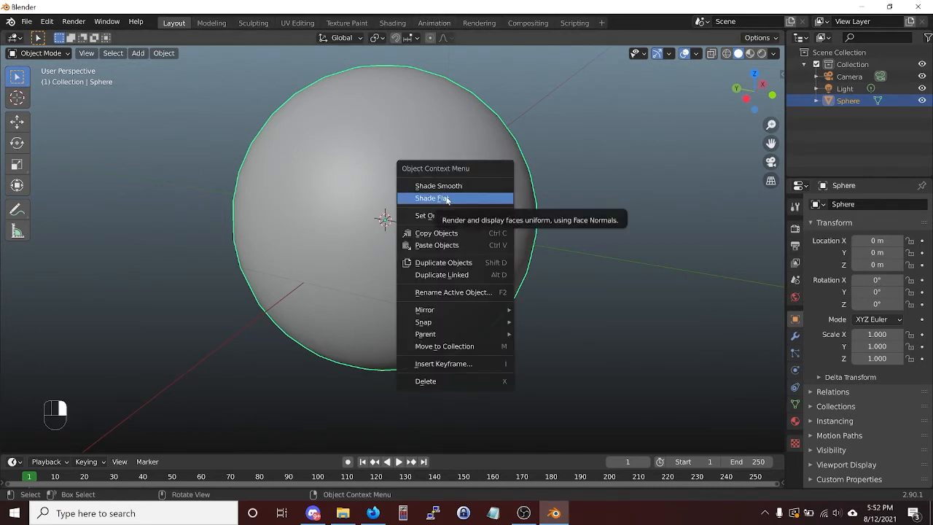
left_click(428, 198)
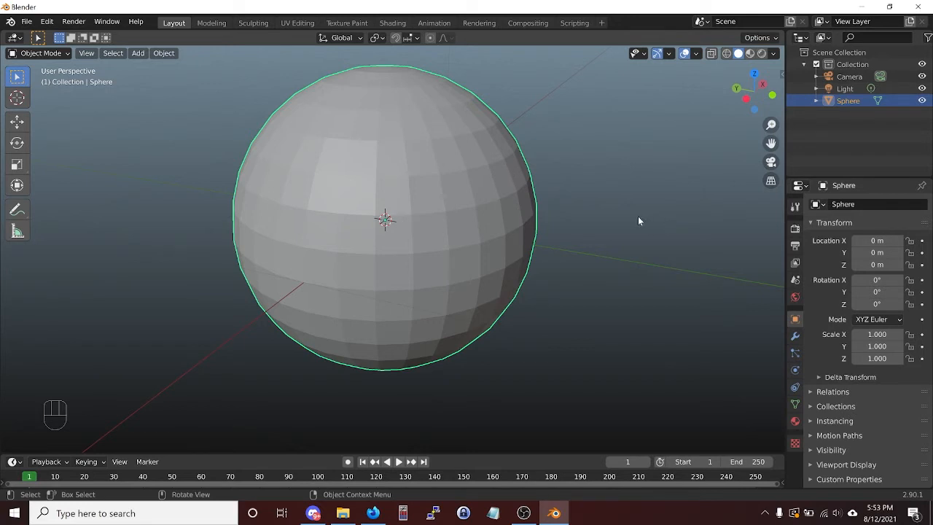
- Show the 3D viewport's sidebar and hide it again
key("n")
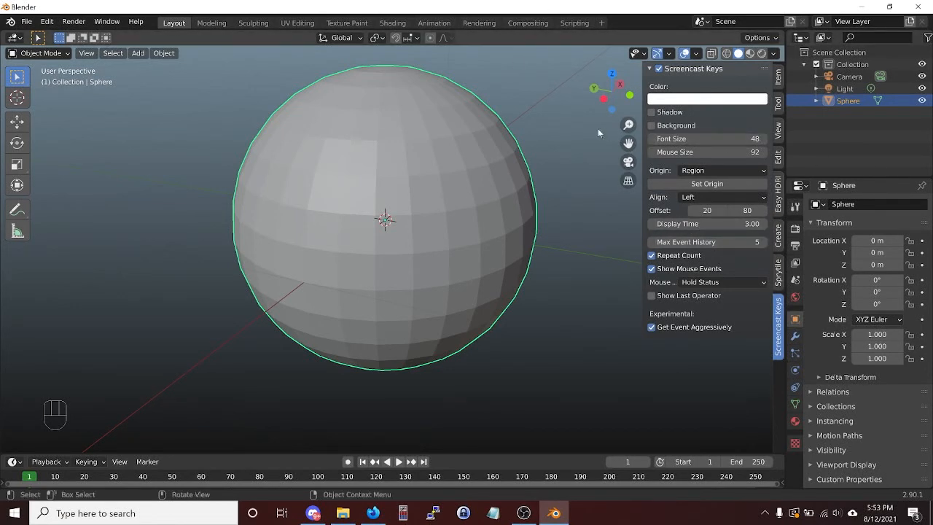
key("n")
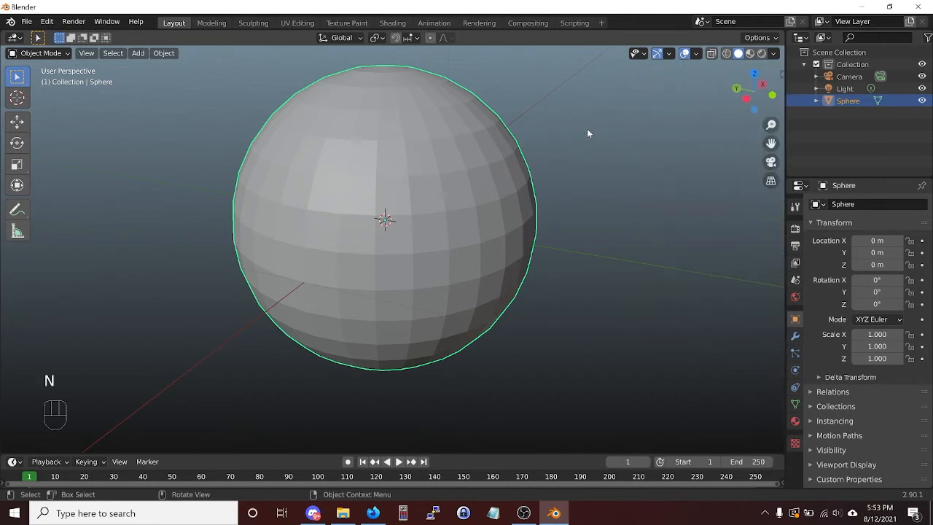
key("n")
key("n")
- Begin moving the sphere freely and try constraining the move to the global Z, X and Y axes in turn
scroll(427, 199, "down", 2)
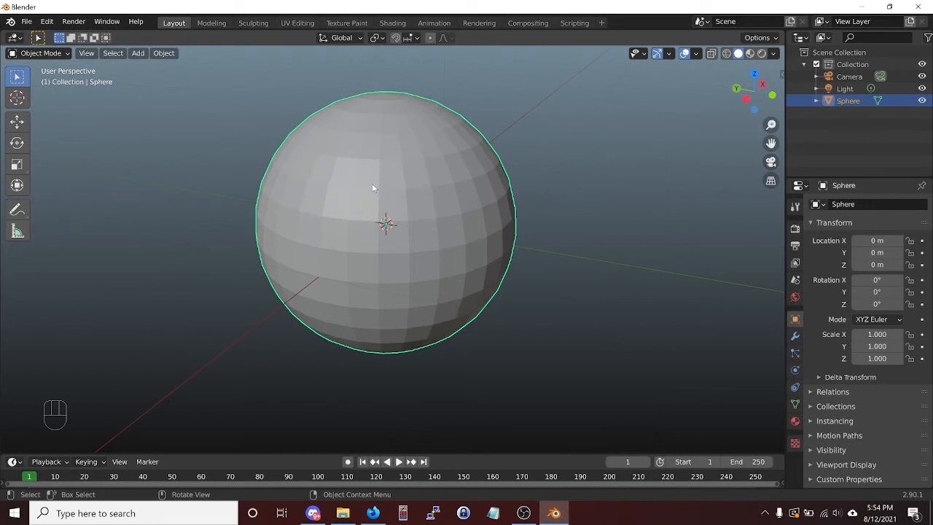
scroll(424, 202, "down", 1)
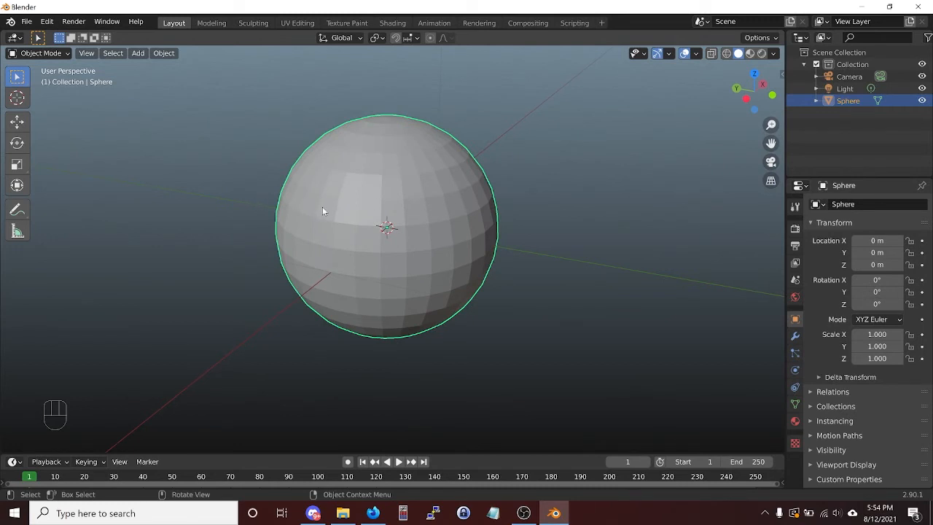
key("g")
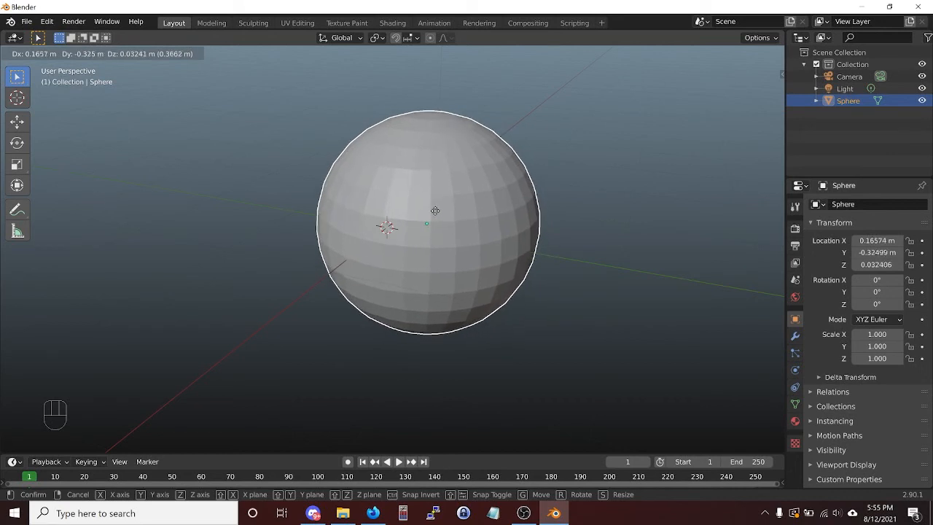
key("z")
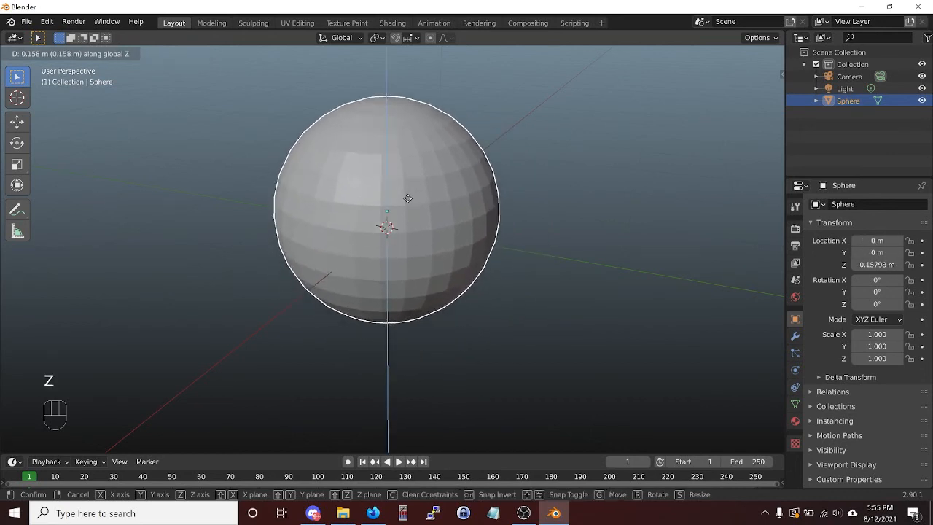
key("x")
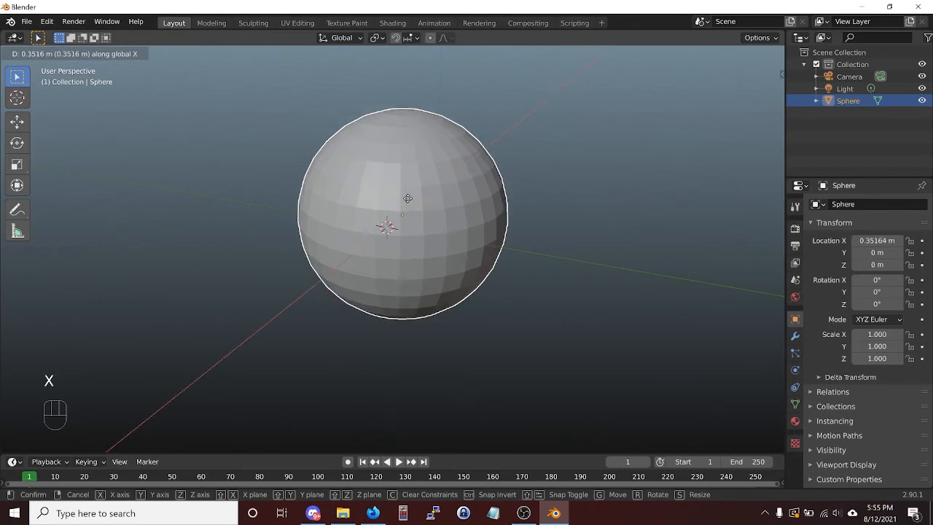
key("y")
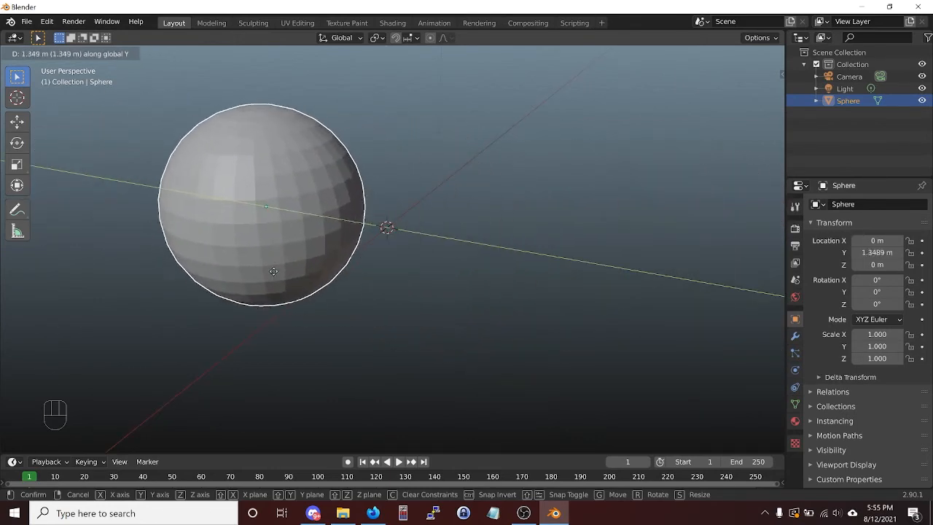
key("x")
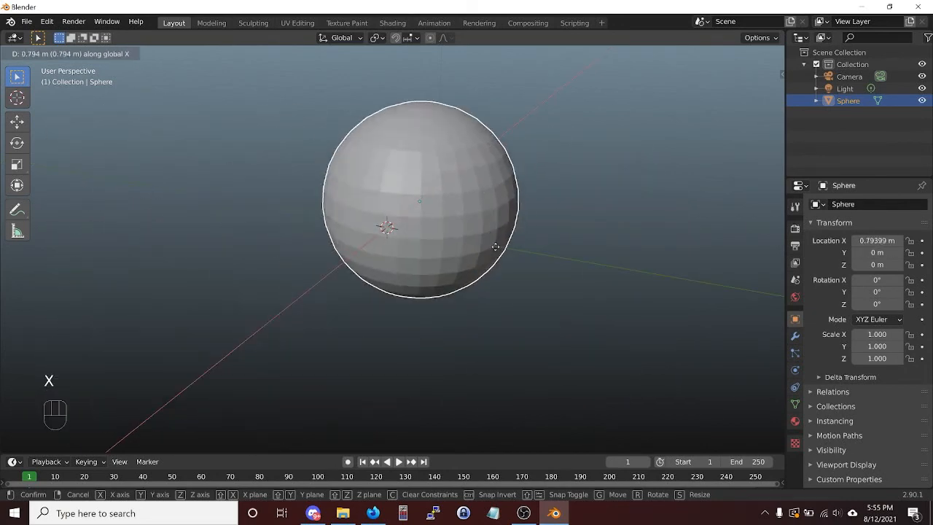
key("z")
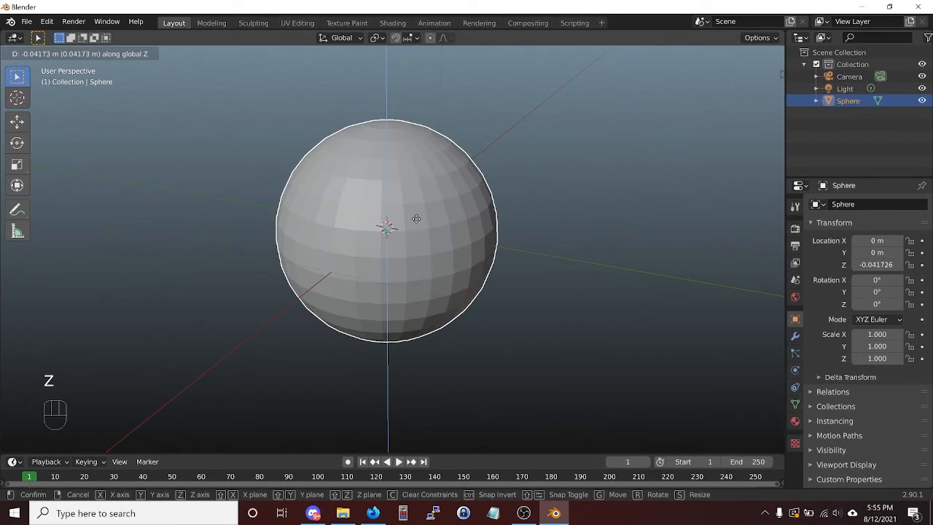
- Try limiting the sphere's move to a plane by locking out the Z, X and Y axes in turn
key("shift")
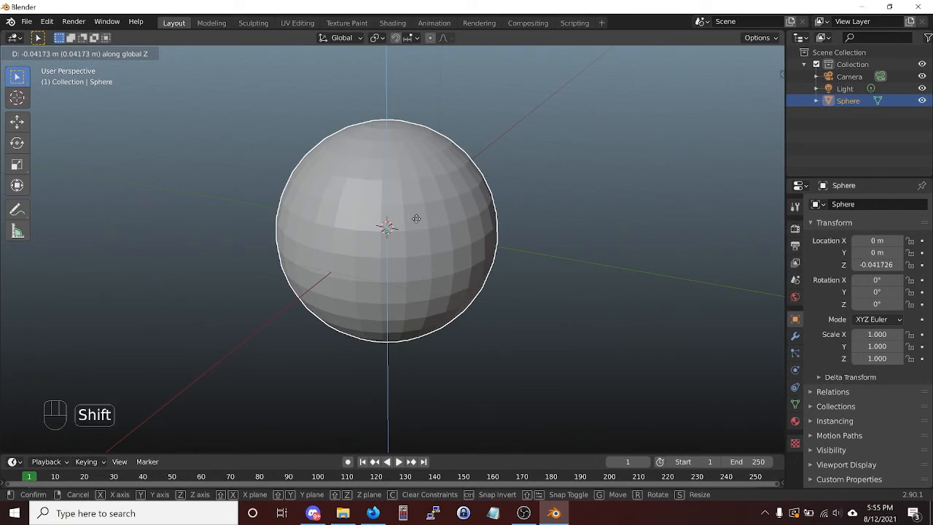
key("shift+z")
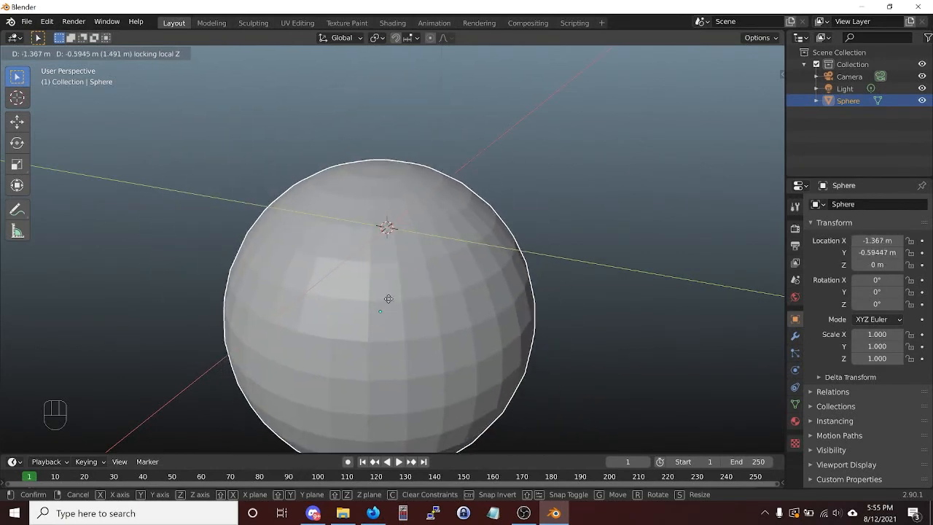
key("shift+x")
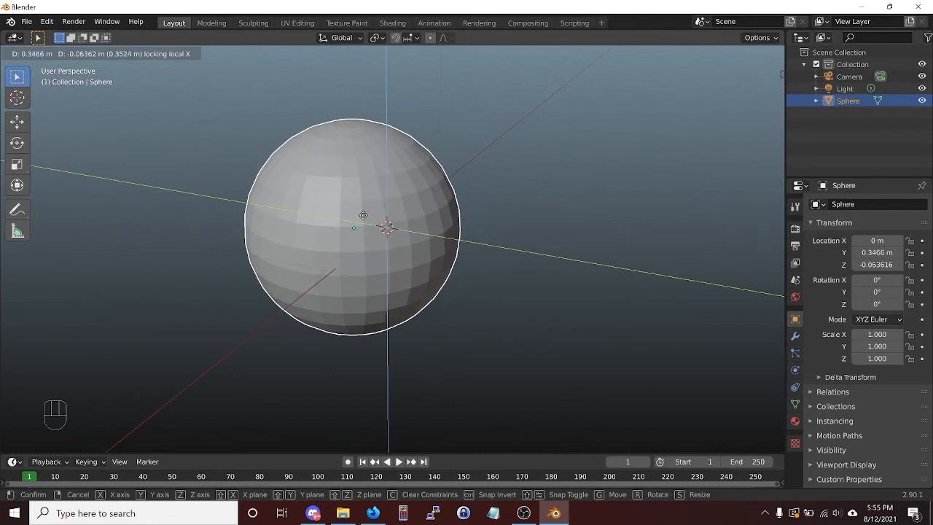
key("shift+y")
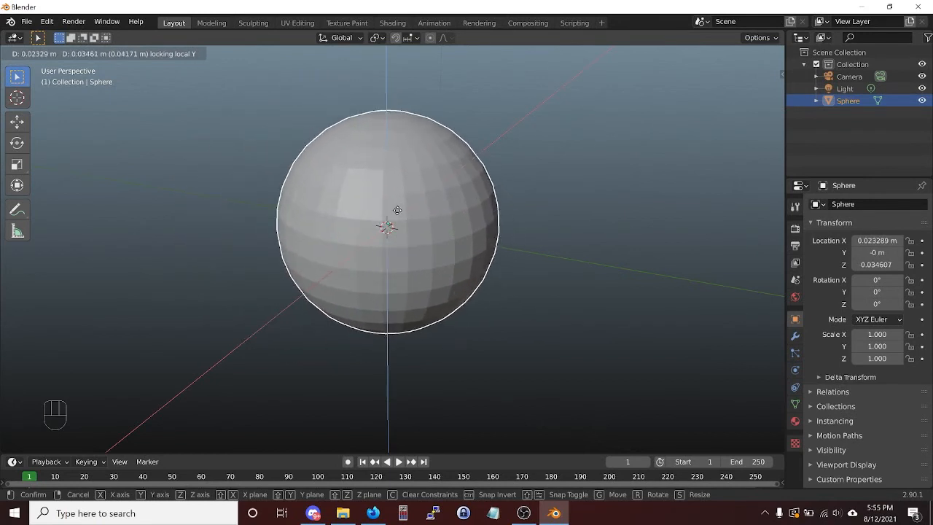
- Move the sphere up about 0.63 m along its local Z axis
key("z")
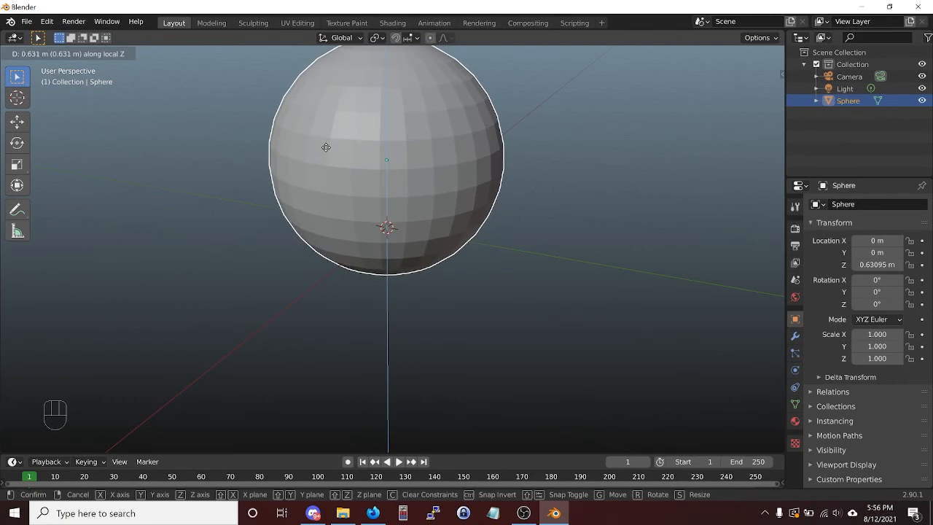
left_click(325, 148)
scroll(325, 147, "down", 2)
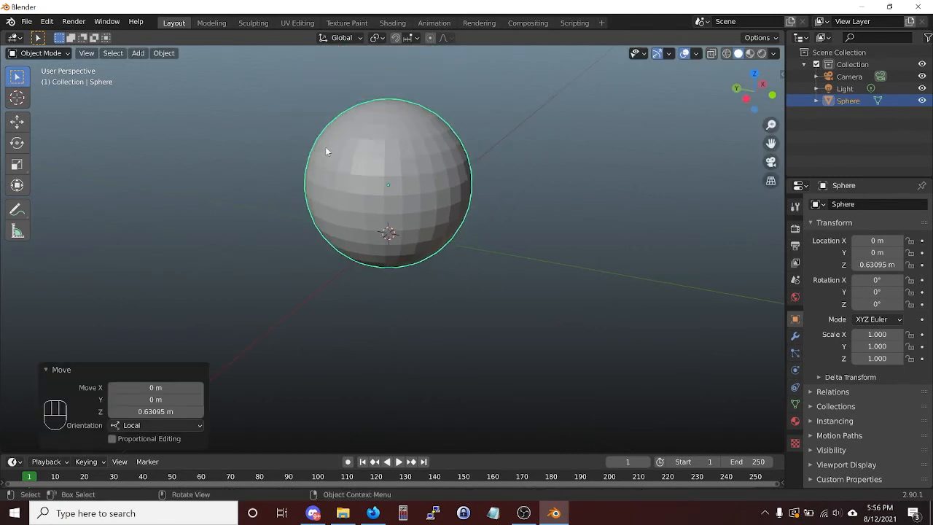
- Raise the sphere by about another 1.1 m along the global Z axis
middle_click_drag(325, 147, 356, 235)
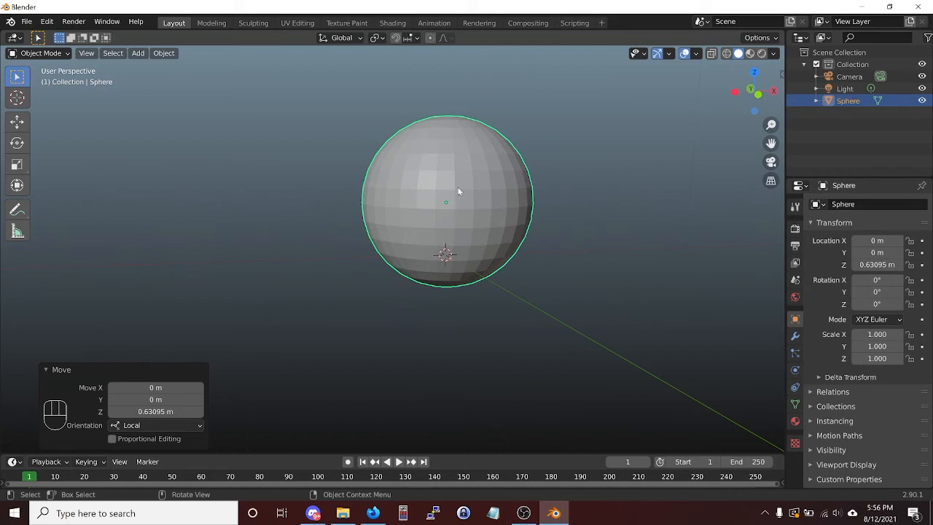
key("g")
key("z")
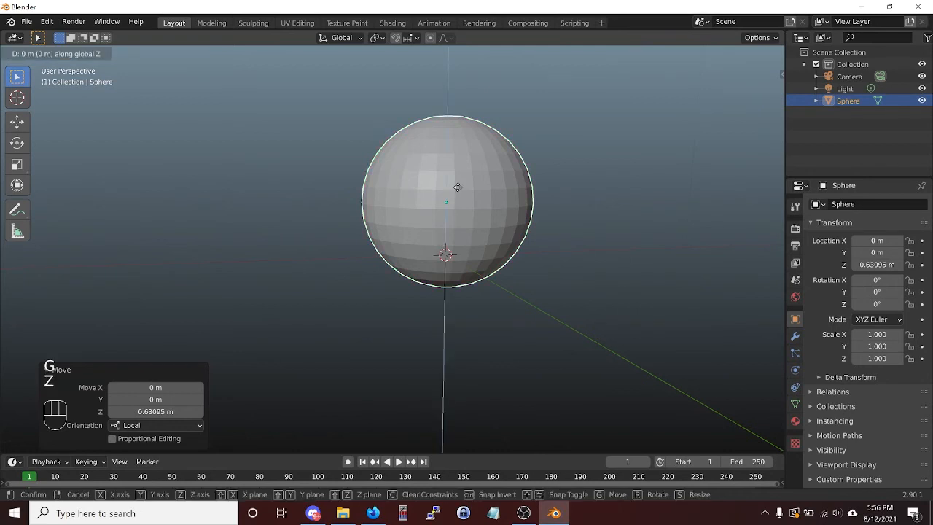
left_click(437, 92)
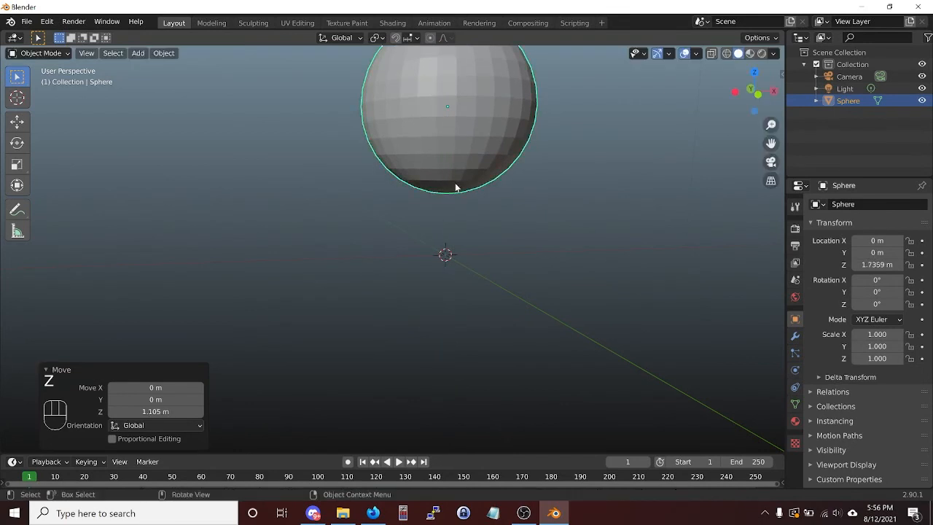
- Begin rotating the sphere freely and try constraining the rotation to the global X, Y and Z axes in turn
middle_click_drag(456, 188, 460, 239)
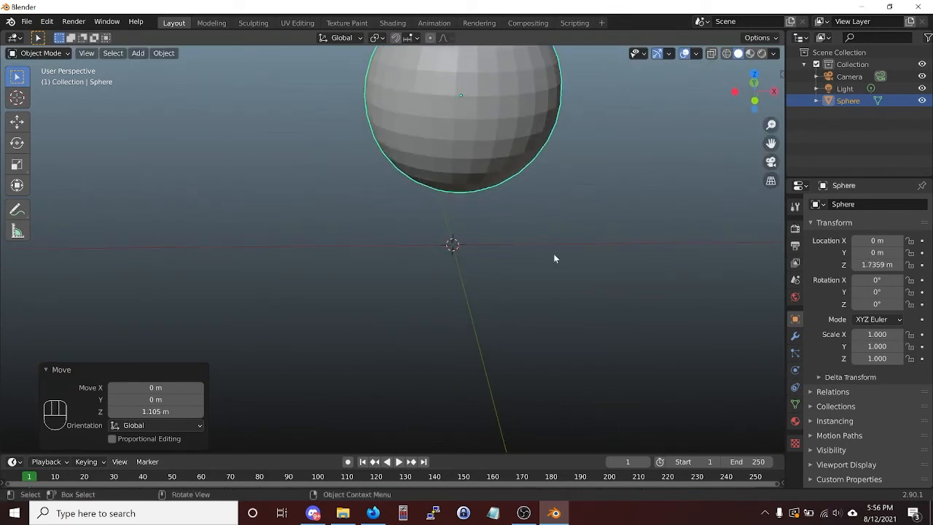
scroll(461, 249, "down", 3)
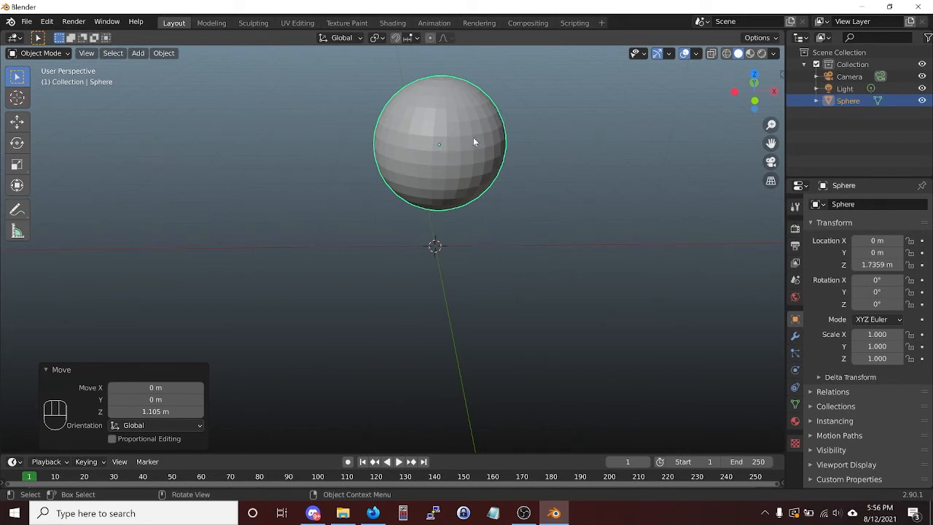
key("r")
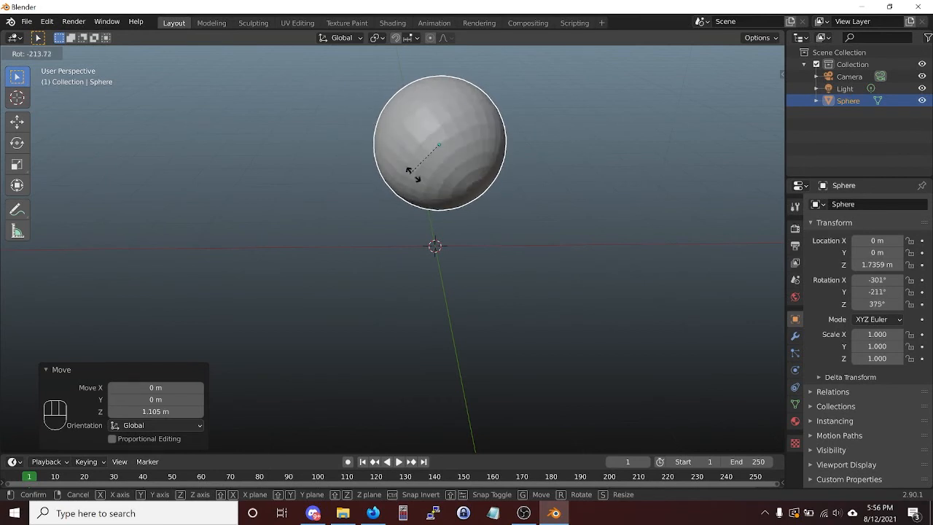
key("x")
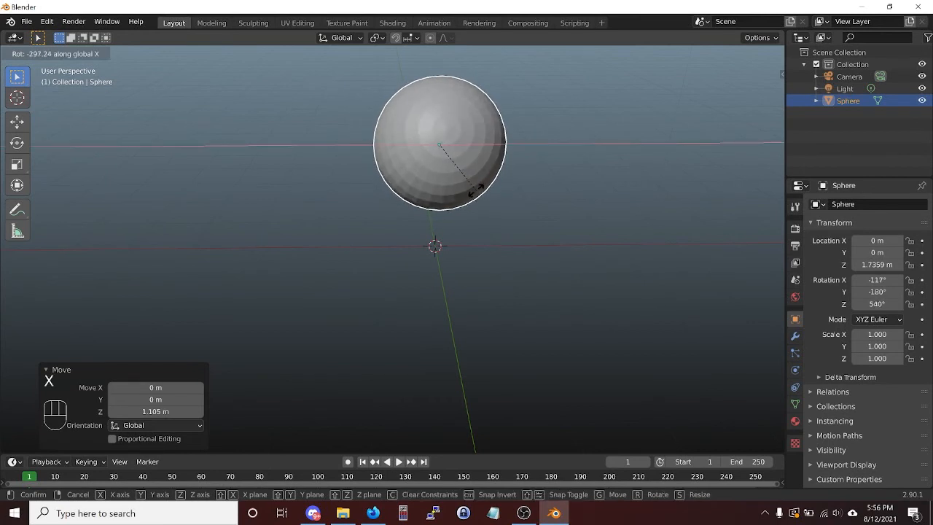
key("y")
key("z")
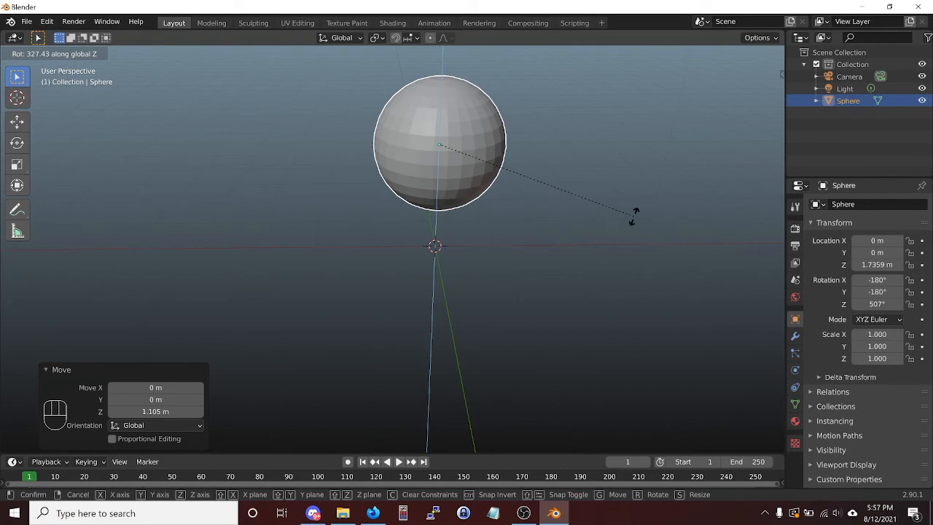
key("x")
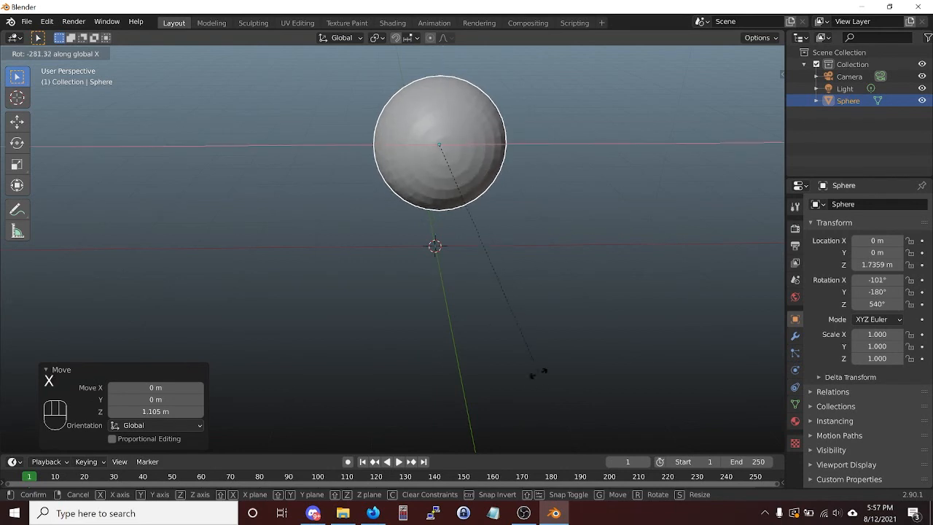
key("z")
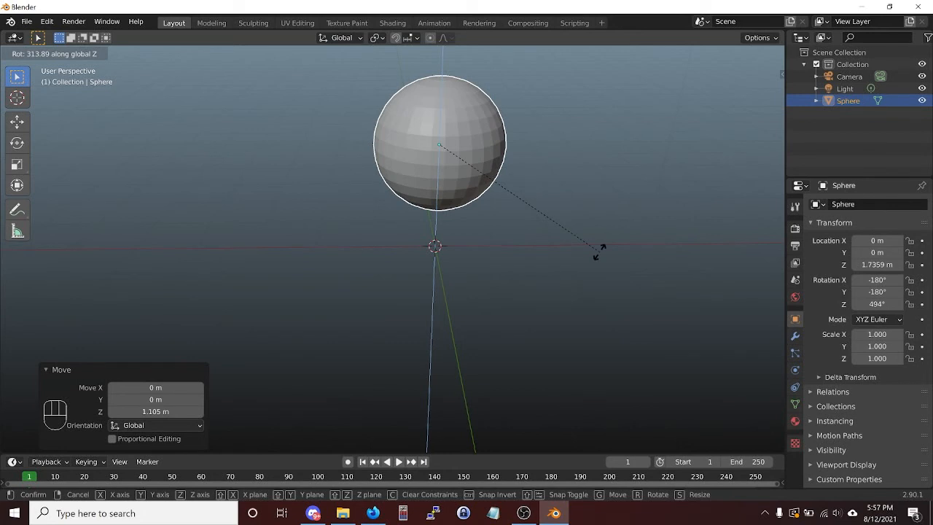
- Try rotating the sphere with the Z, Y and X axes locked out in turn
key("shift+z")
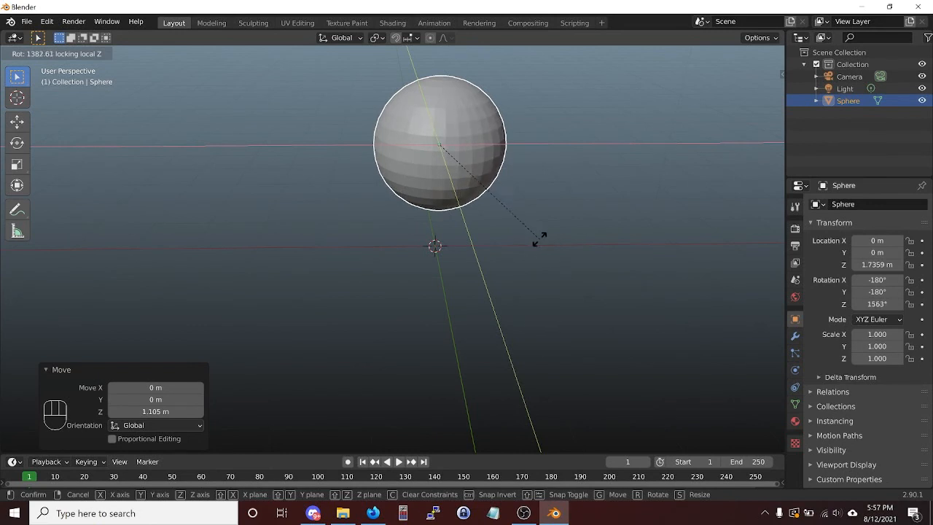
key("shift+y")
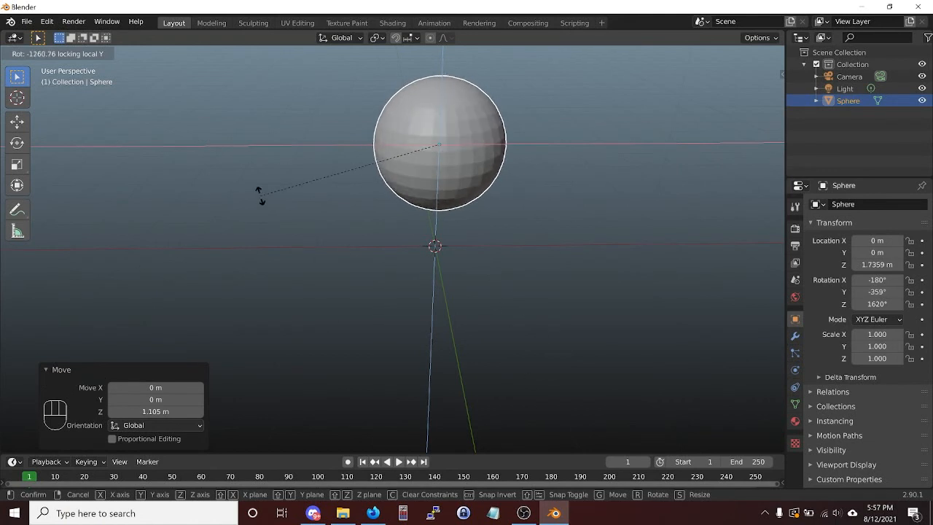
key("shift+x")
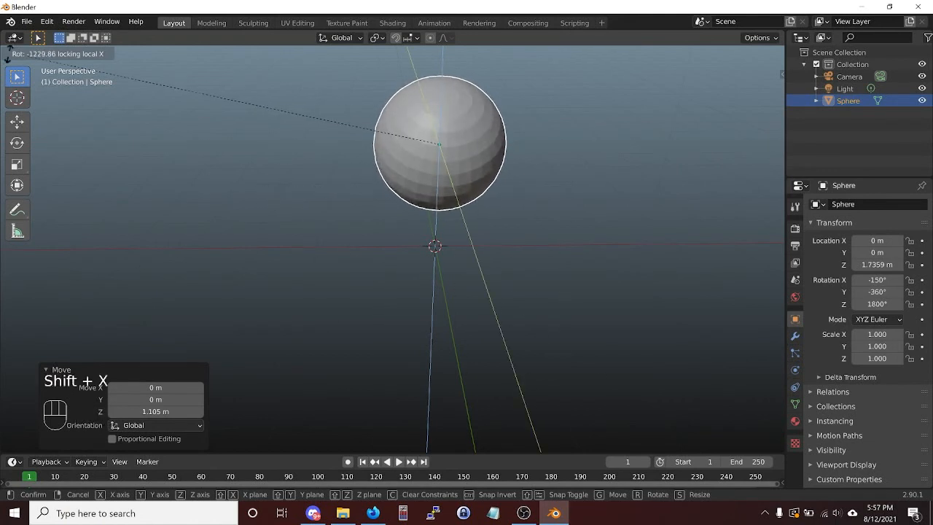
- Rotate the sphere about 1362° around its local Z axis
key("z")
key("z")
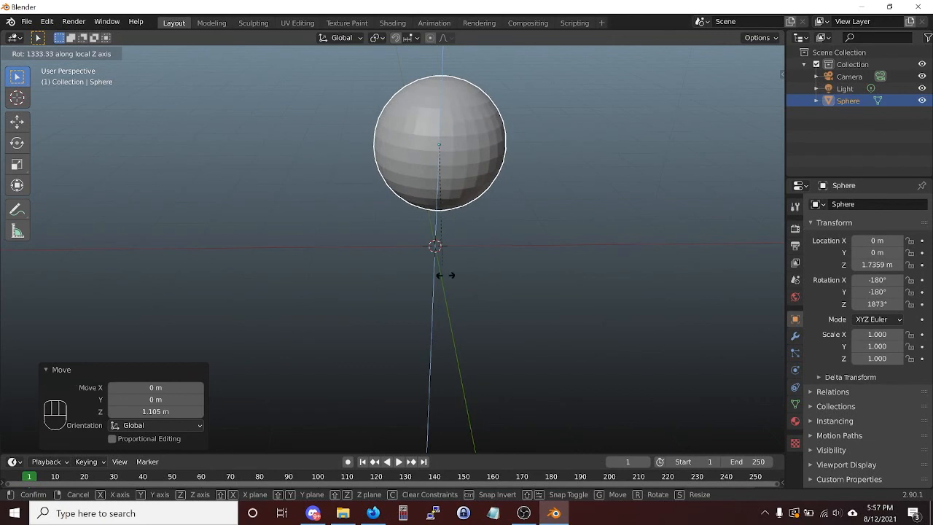
left_click(537, 277)
- Rotate the sphere by about -1119° with the global Y axis locked out
mouse_move(394, 263)
middle_mouse_down()
mouse_move(430, 260)
mouse_move(366, 250)
mouse_move(376, 263)
middle_mouse_up()
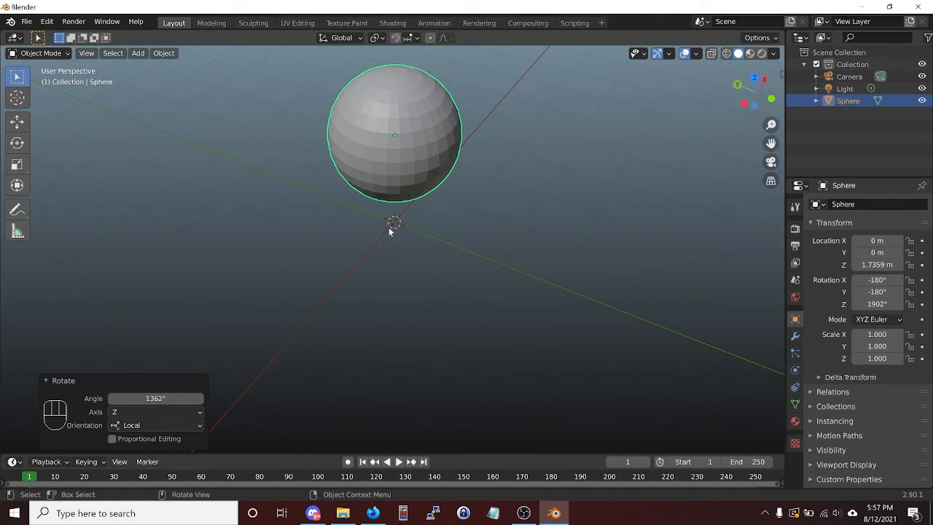
key("r")
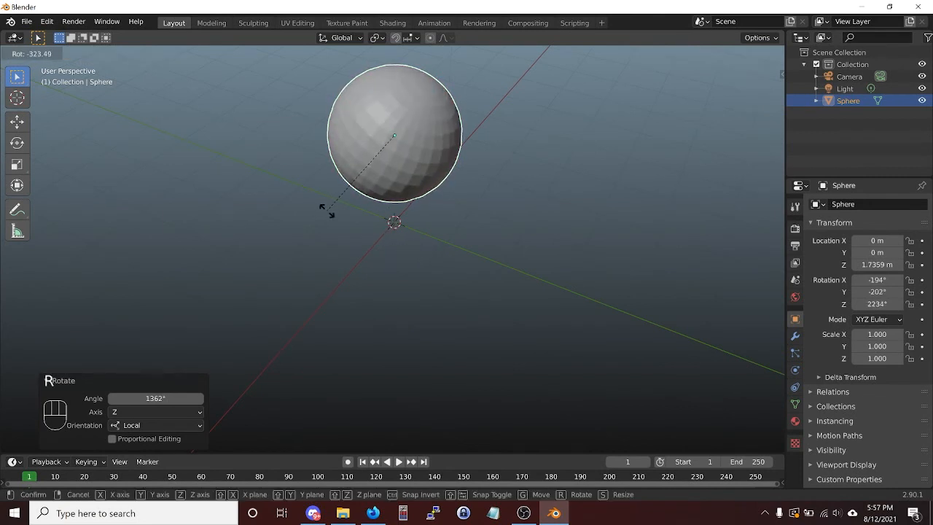
key("shift")
key("shift+y")
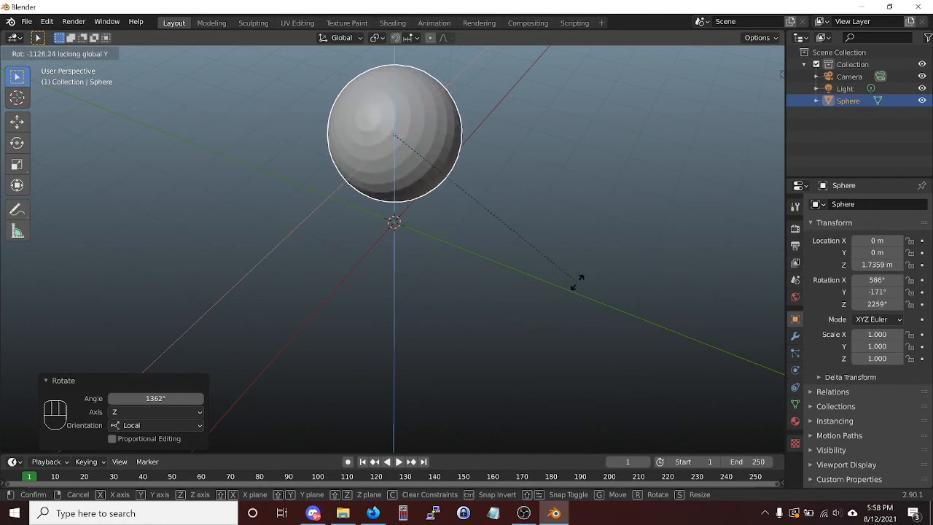
left_click(612, 364)
- Begin scaling the sphere uniformly and try constraining it to the global Z, X and Y axes, then excluding global Z
middle_click_drag(612, 364, 534, 330)
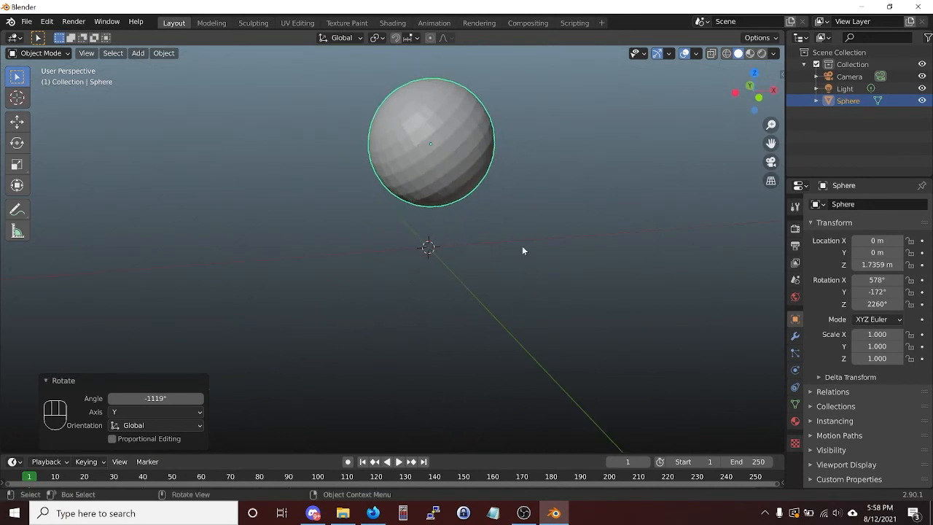
key("s")
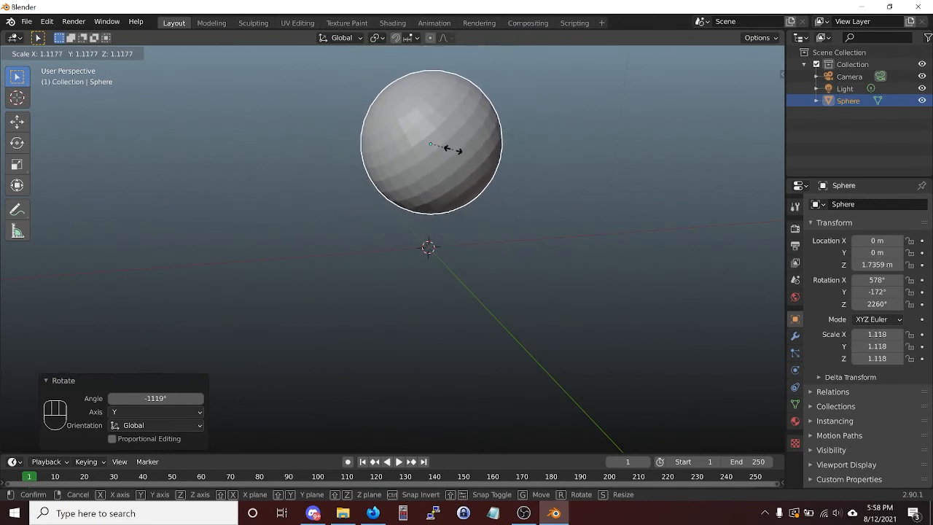
key("z")
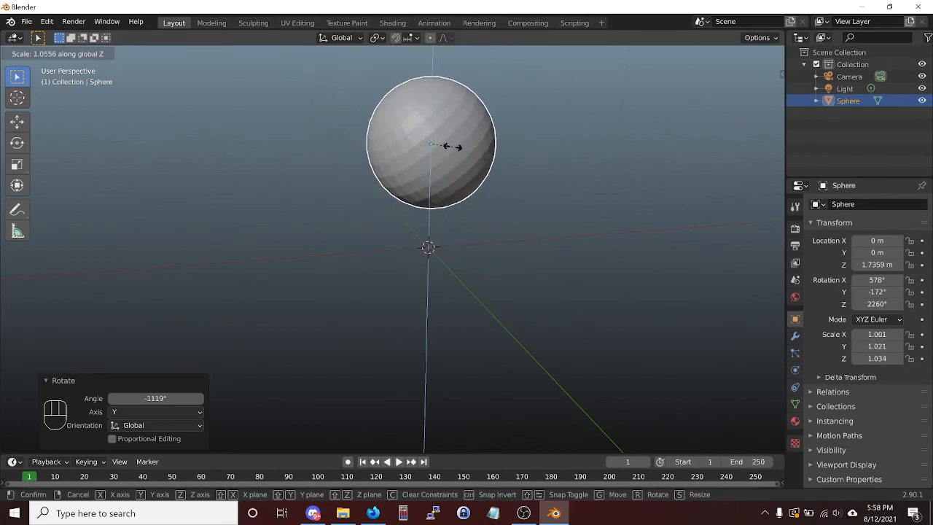
key("x")
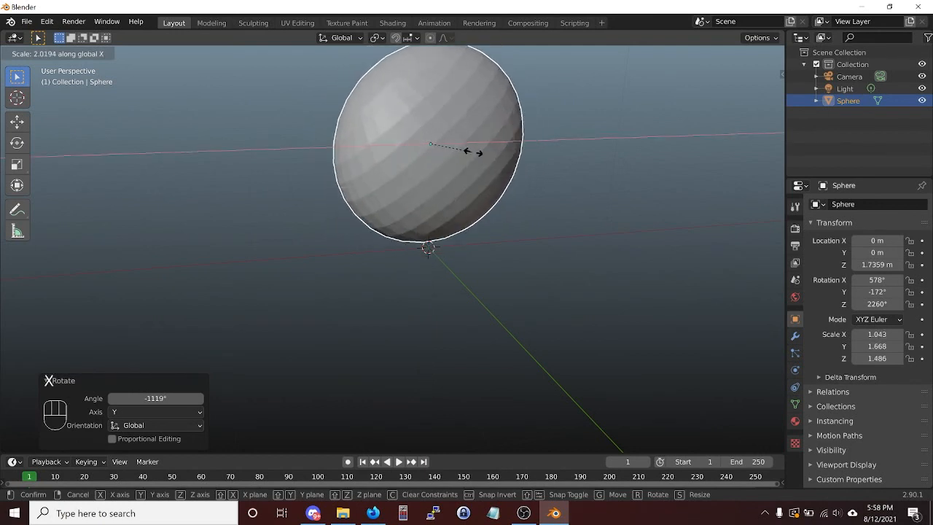
key("y")
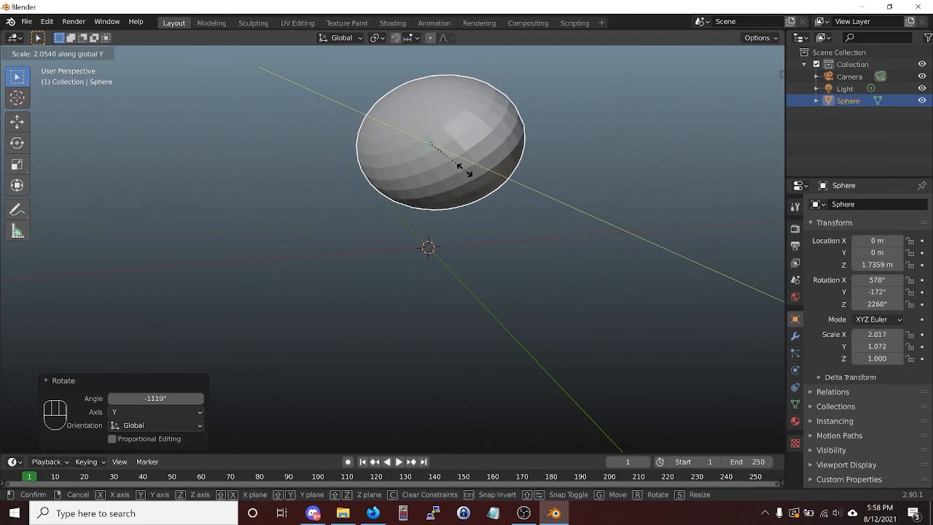
key("shift")
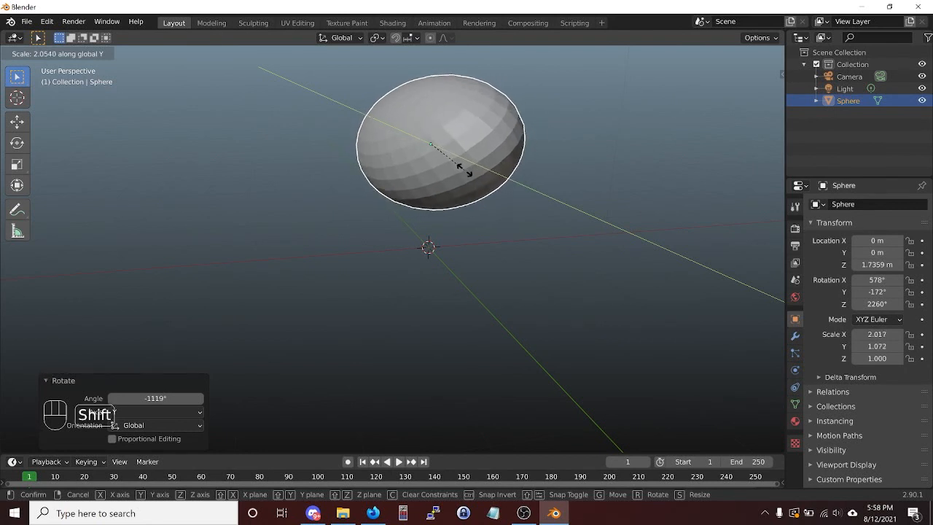
key("shift+z")
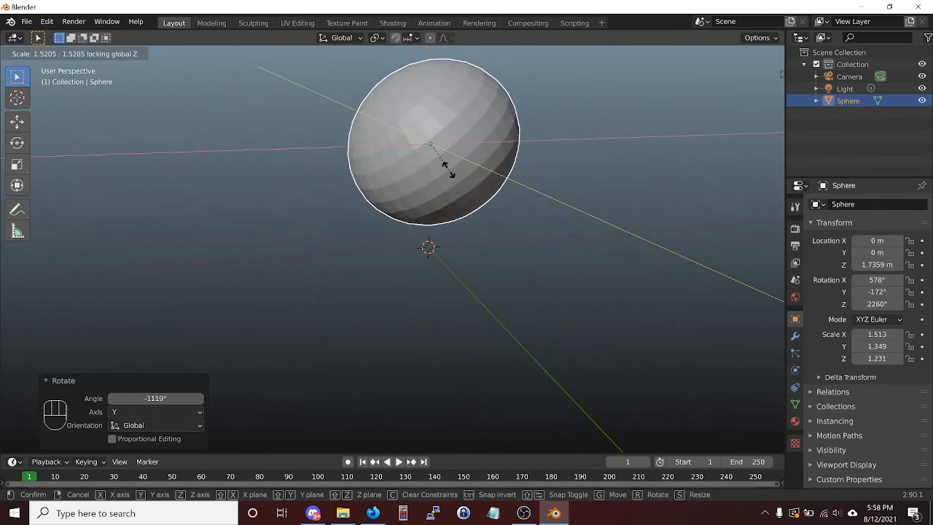
- Try local Z and unconstrained scaling, and finish by scaling the sphere to about 0.696 along the global Z axis
key("z")
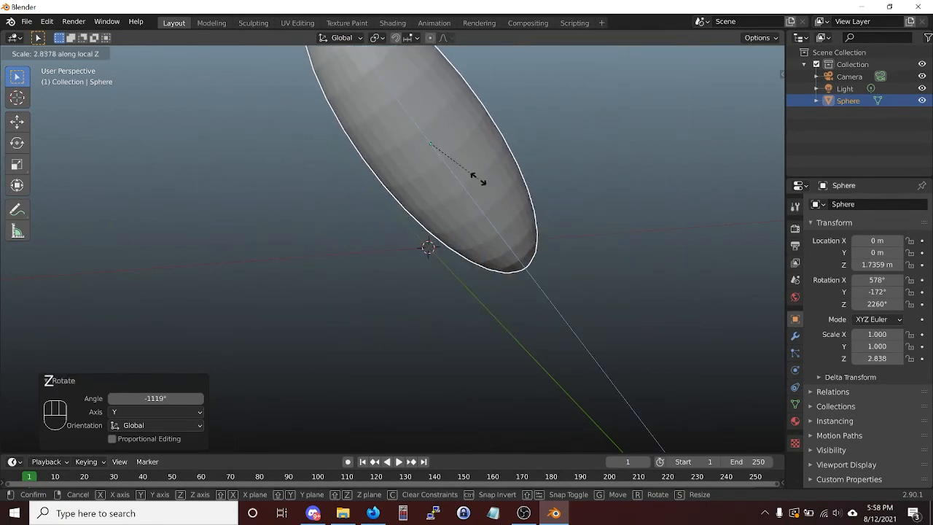
key("z")
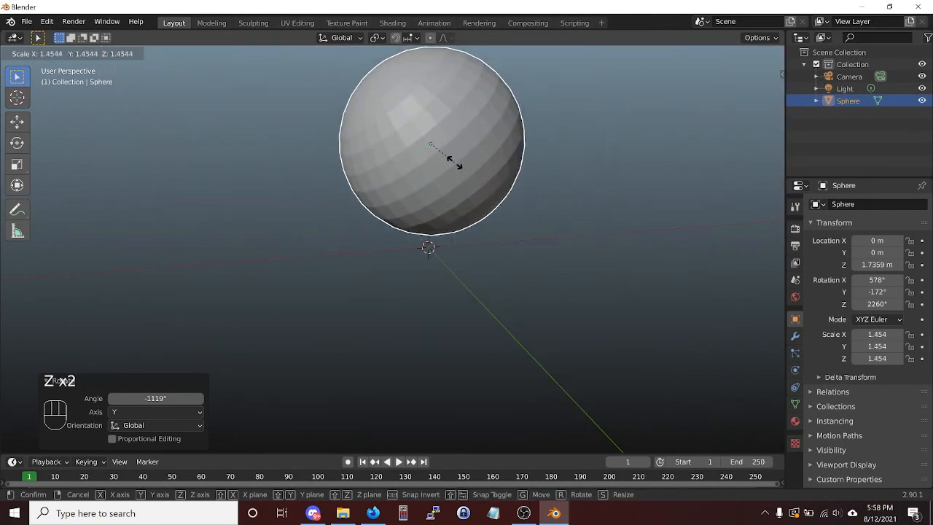
key("z")
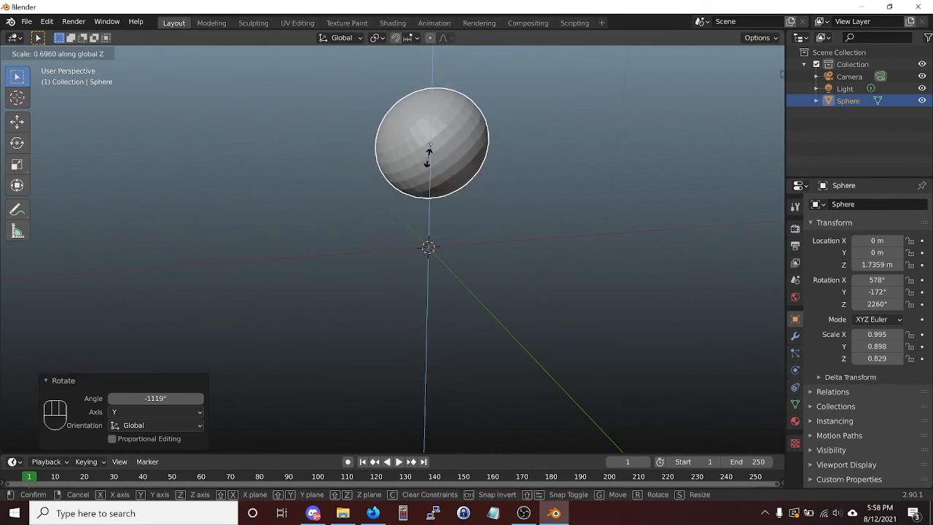
key("Return")
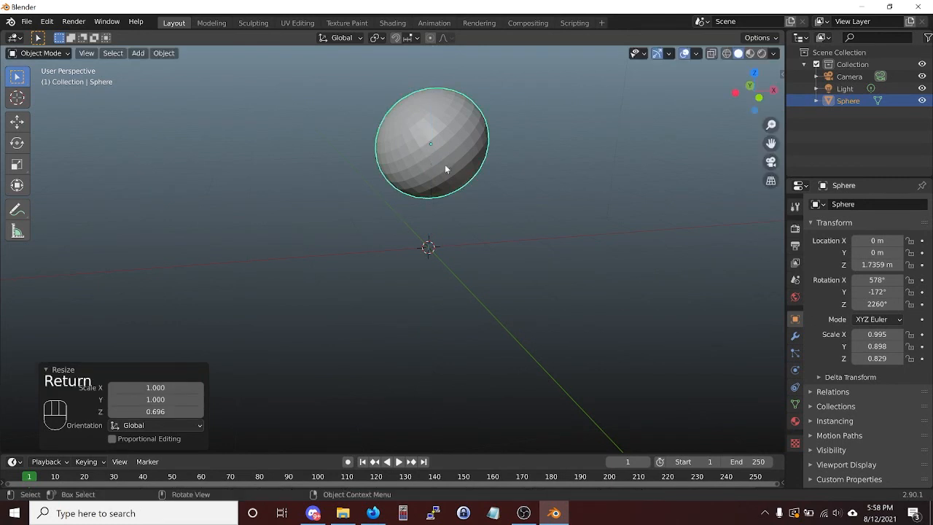